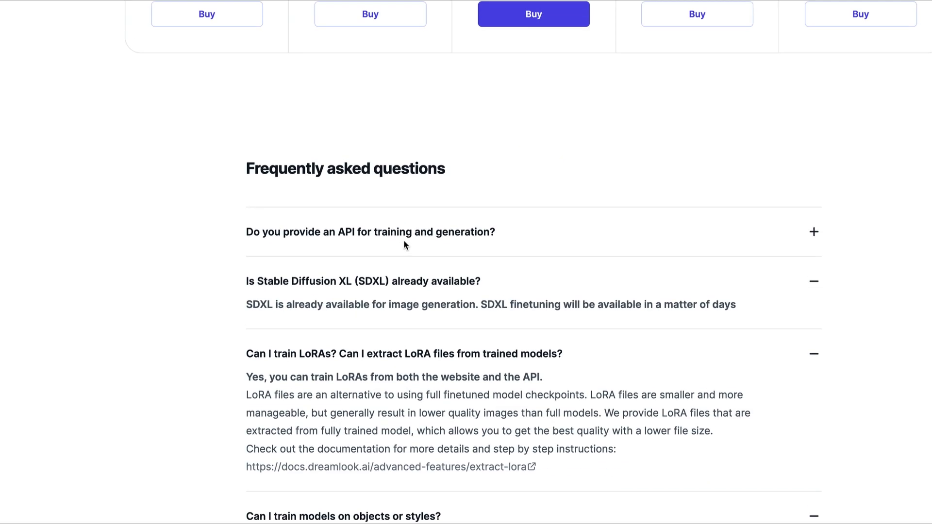
Read the frequently asked questions and expand the answer on what happens to uploaded images.
{"action": "scroll", "coordinate": [404, 239], "scroll_direction": "down", "scroll_amount": 8}
{"action": "scroll", "coordinate": [404, 240], "scroll_direction": "up", "scroll_amount": 1}
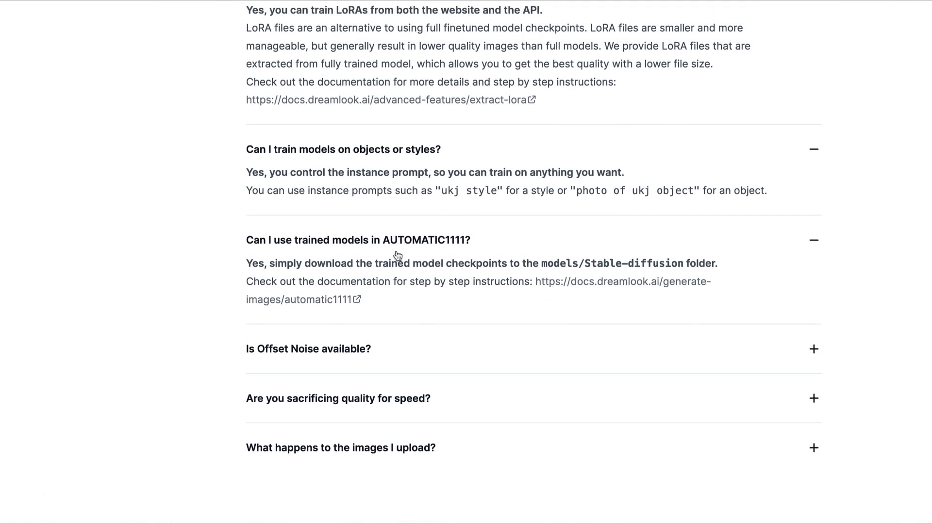
{"action": "scroll", "coordinate": [286, 329], "scroll_direction": "up", "scroll_amount": 1}
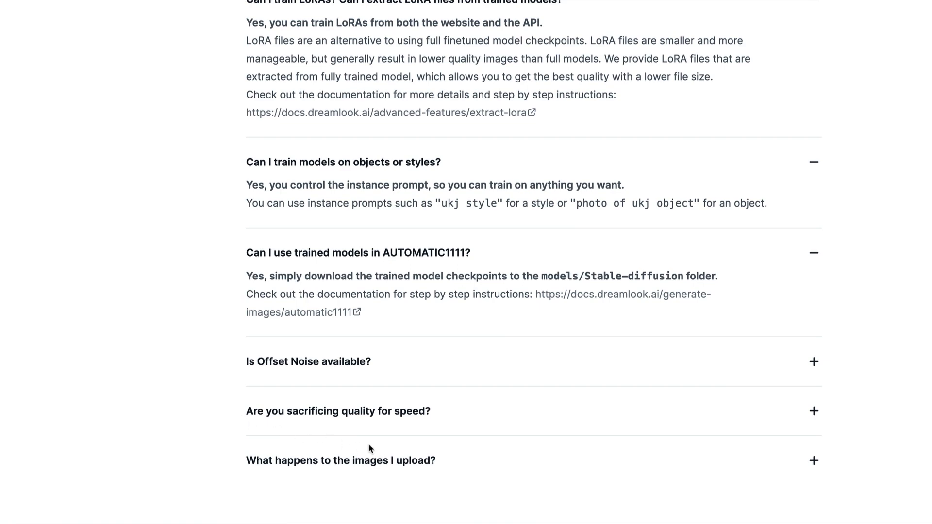
{"action": "left_click", "coordinate": [374, 459]}
{"action": "scroll", "coordinate": [442, 333], "scroll_direction": "down", "scroll_amount": 2}
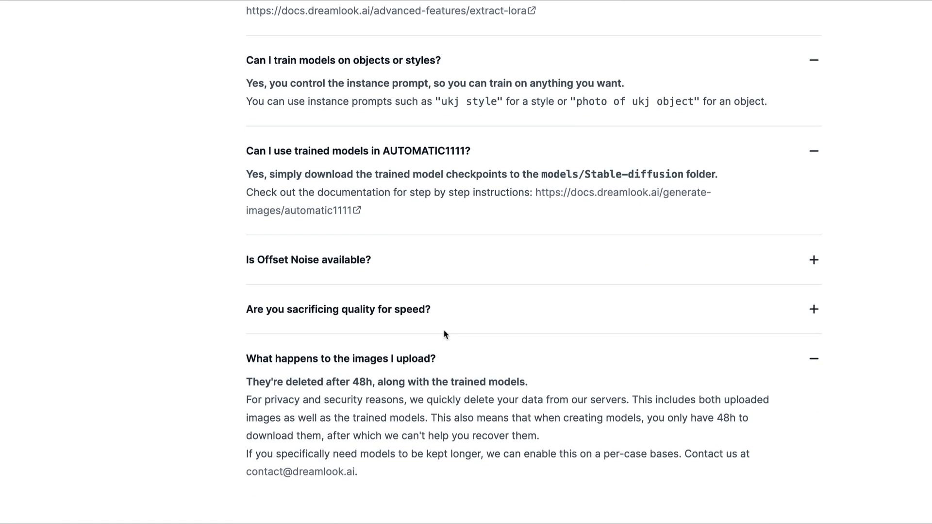
Expand the FAQ answer on whether Offset Noise is available.
{"action": "scroll", "coordinate": [443, 334], "scroll_direction": "up", "scroll_amount": 5}
{"action": "scroll", "coordinate": [424, 428], "scroll_direction": "down", "scroll_amount": 1}
{"action": "left_click", "coordinate": [403, 454]}
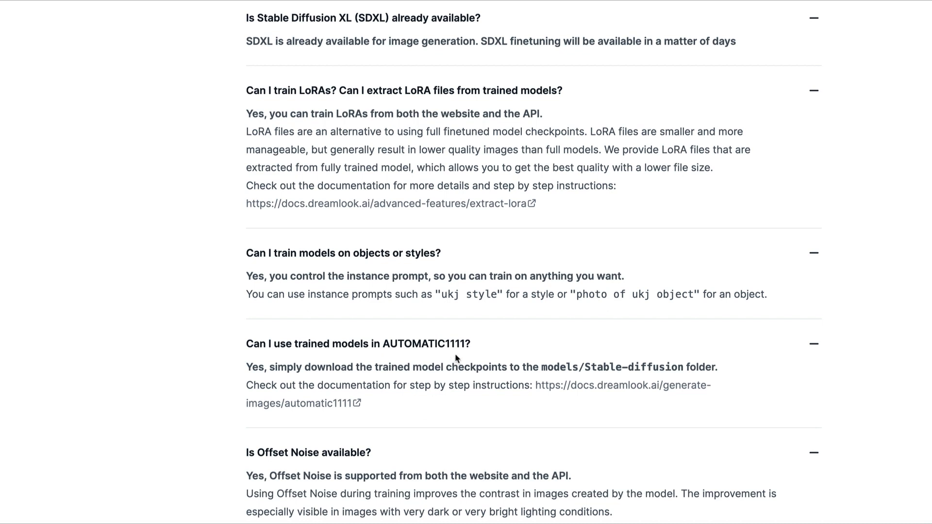
Review the SDXL and LoRA answers, and look over the token pricing packages.
{"action": "scroll", "coordinate": [455, 354], "scroll_direction": "up", "scroll_amount": 4}
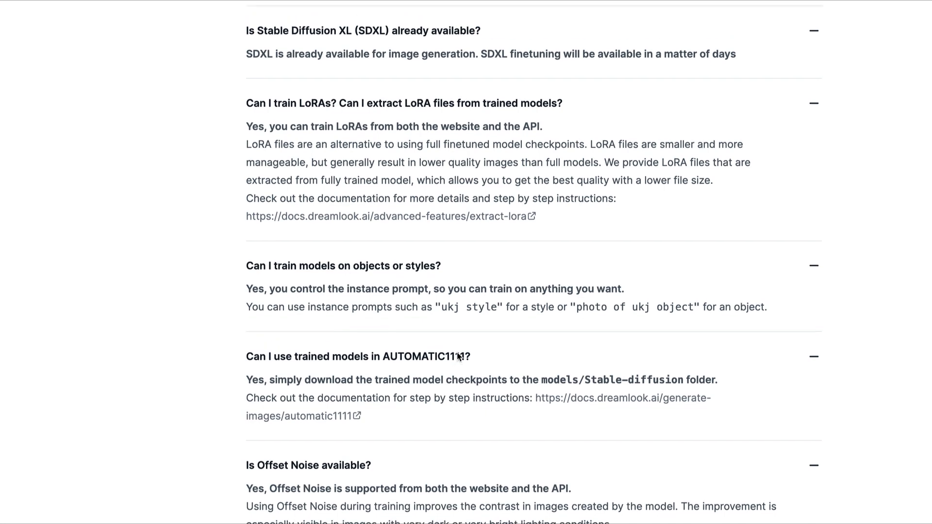
{"action": "scroll", "coordinate": [457, 353], "scroll_direction": "up", "scroll_amount": 2}
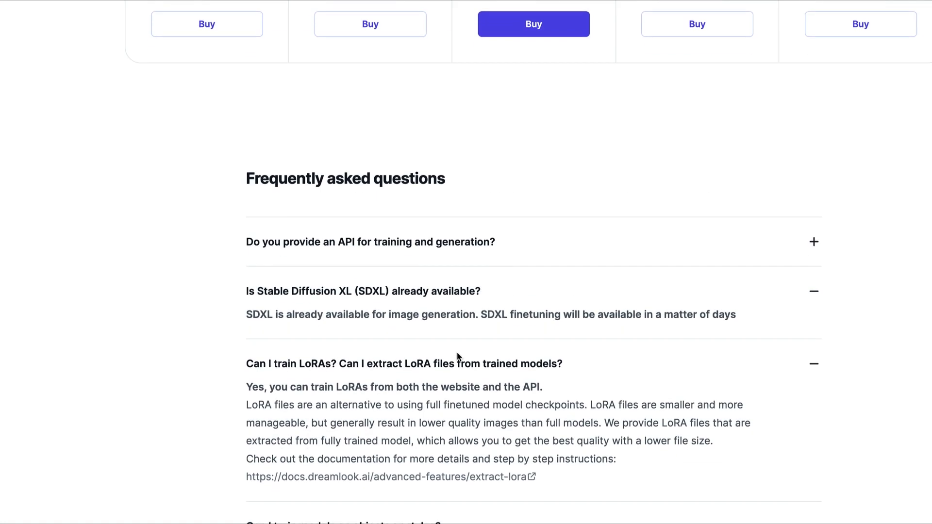
{"action": "scroll", "coordinate": [458, 357], "scroll_direction": "up", "scroll_amount": 1}
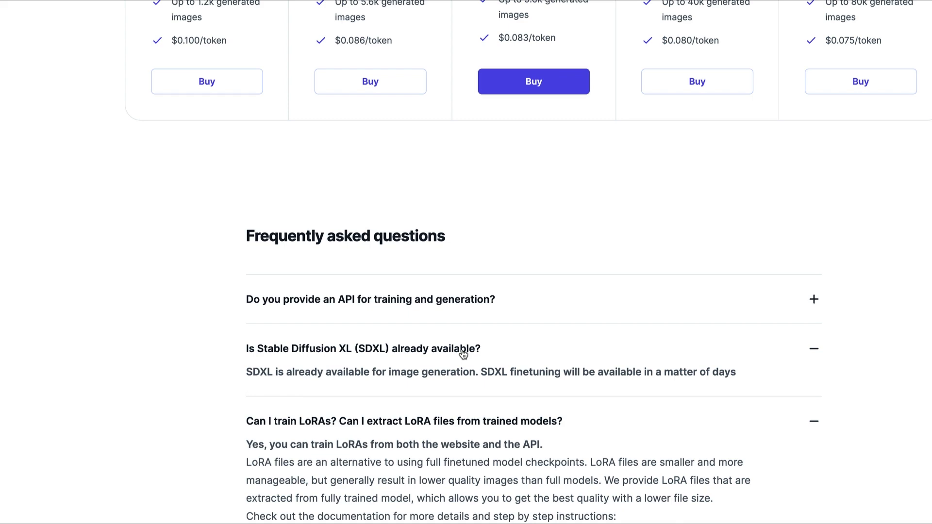
{"action": "scroll", "coordinate": [462, 354], "scroll_direction": "up", "scroll_amount": 7}
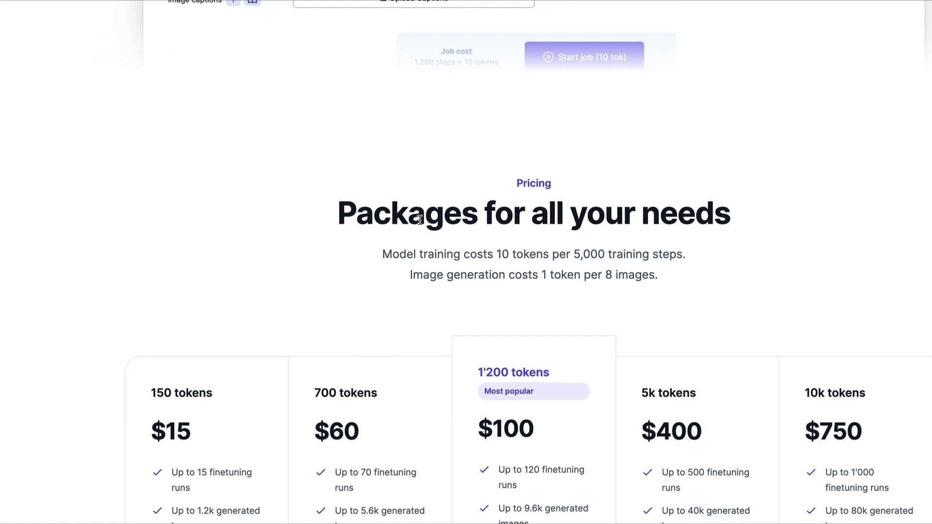
{"action": "scroll", "coordinate": [420, 221], "scroll_direction": "up", "scroll_amount": 20}
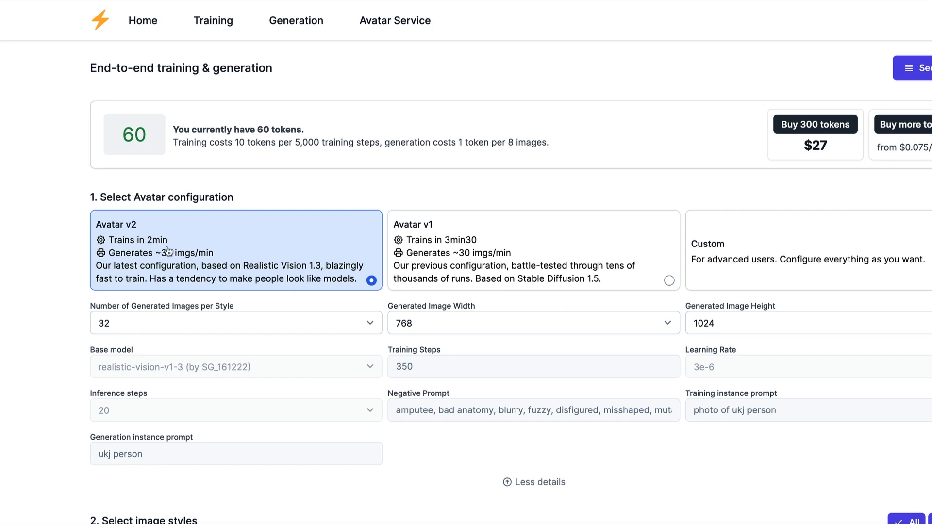
Check the available options for the number of generated images per style.
{"action": "scroll", "coordinate": [163, 256], "scroll_direction": "down", "scroll_amount": 2}
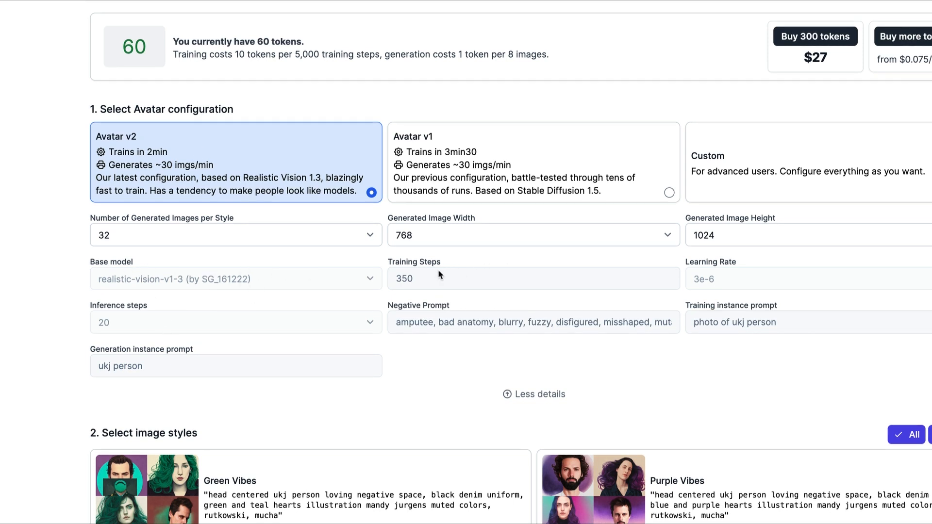
{"action": "left_click", "coordinate": [149, 234]}
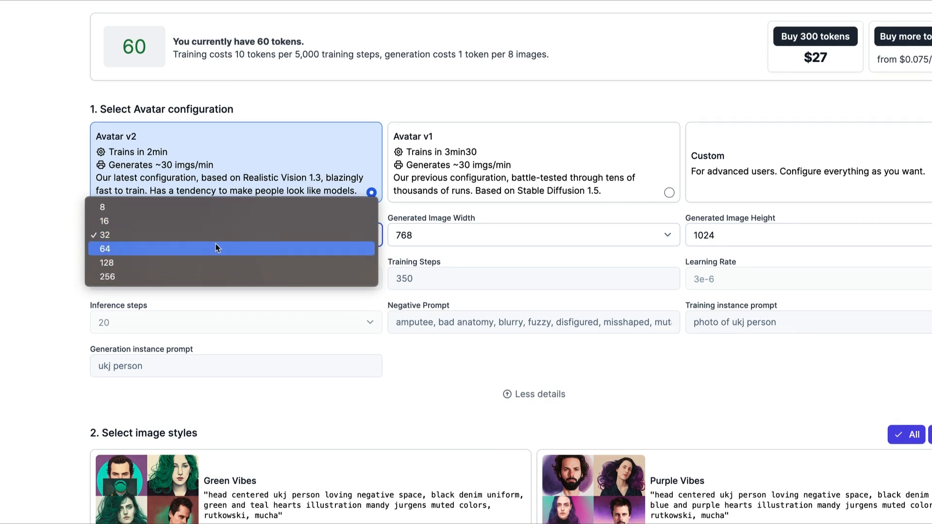
{"action": "left_click", "coordinate": [445, 223]}
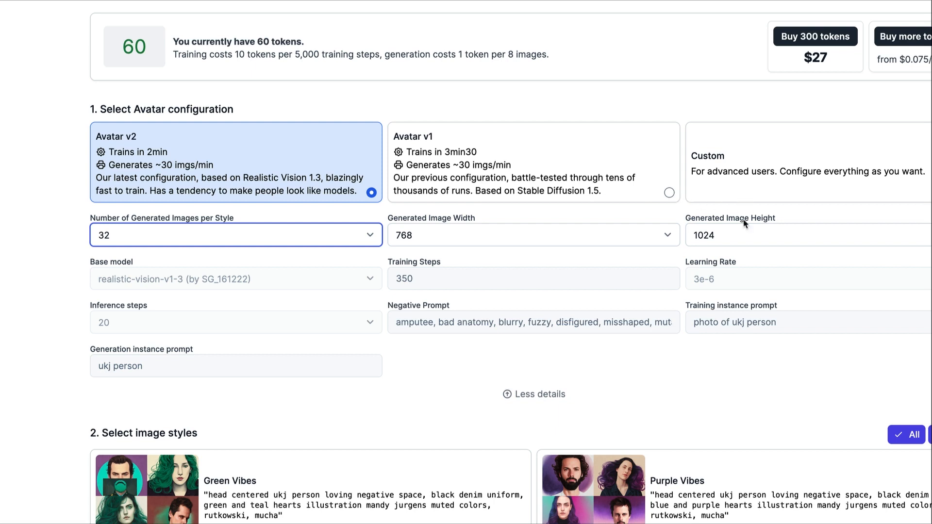
Switch repeatedly between the Avatar v1 and Avatar v2 configurations to compare their base model, training steps and learning rate.
{"action": "left_click", "coordinate": [520, 172]}
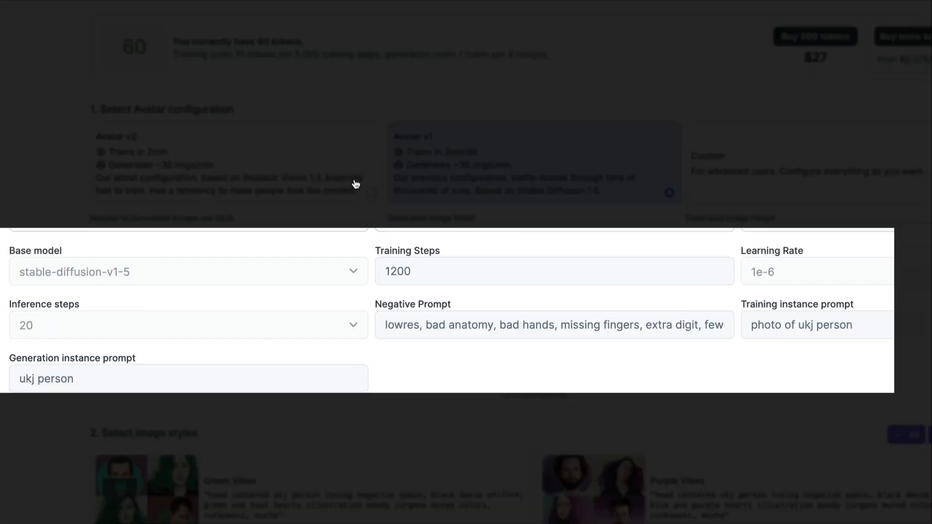
{"action": "left_click", "coordinate": [340, 179]}
{"action": "left_click", "coordinate": [461, 167]}
{"action": "left_click", "coordinate": [305, 164]}
{"action": "left_click", "coordinate": [470, 167]}
{"action": "left_click", "coordinate": [287, 170]}
{"action": "left_click", "coordinate": [458, 167]}
{"action": "left_click", "coordinate": [306, 154]}
{"action": "left_click", "coordinate": [480, 168]}
{"action": "left_click", "coordinate": [339, 156]}
{"action": "left_click", "coordinate": [466, 160]}
{"action": "left_click", "coordinate": [338, 156]}
{"action": "left_click", "coordinate": [459, 168]}
{"action": "left_click", "coordinate": [334, 168]}
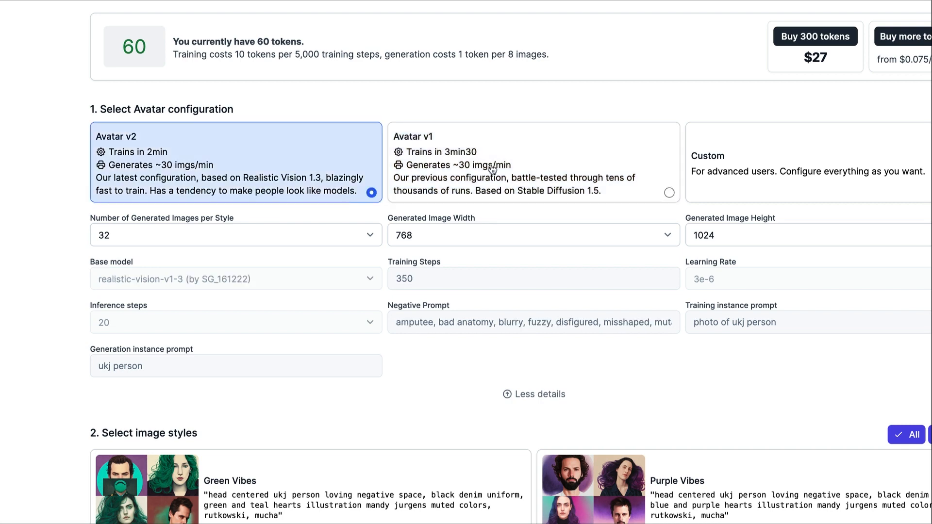
{"action": "left_click", "coordinate": [466, 165]}
Choose the Custom avatar configuration and look at its learning rate options.
{"action": "scroll", "coordinate": [714, 191], "scroll_direction": "up", "scroll_amount": 1}
{"action": "left_click", "coordinate": [781, 194]}
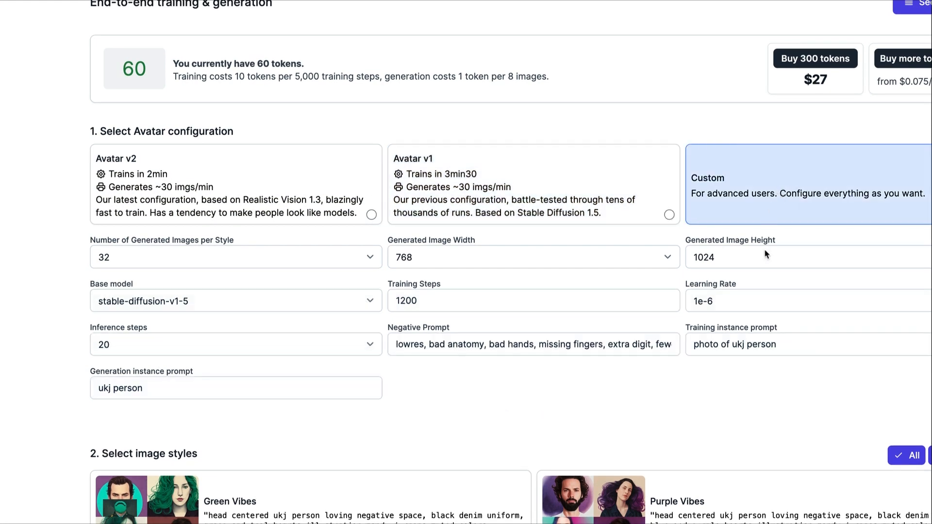
{"action": "left_click", "coordinate": [750, 305]}
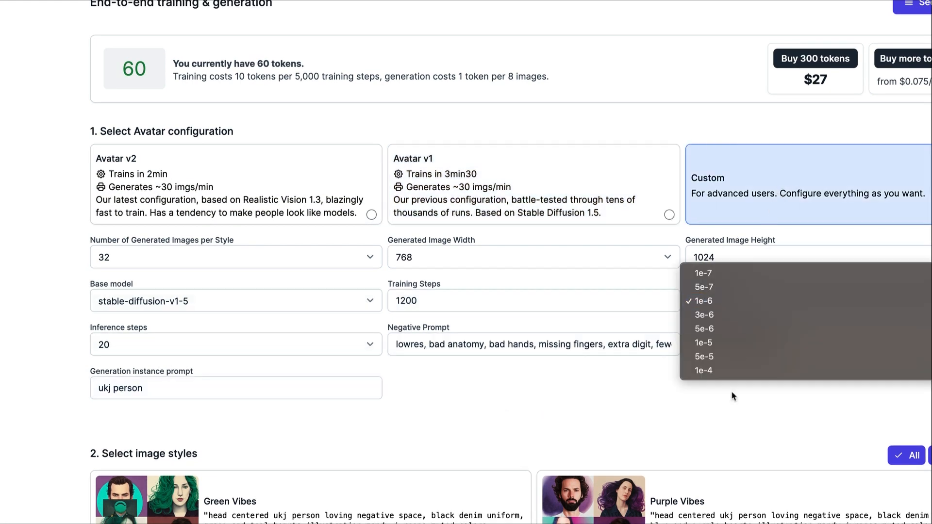
{"action": "left_click", "coordinate": [504, 348]}
Look through the image styles and select the Elderly style.
{"action": "scroll", "coordinate": [597, 289], "scroll_direction": "down", "scroll_amount": 8}
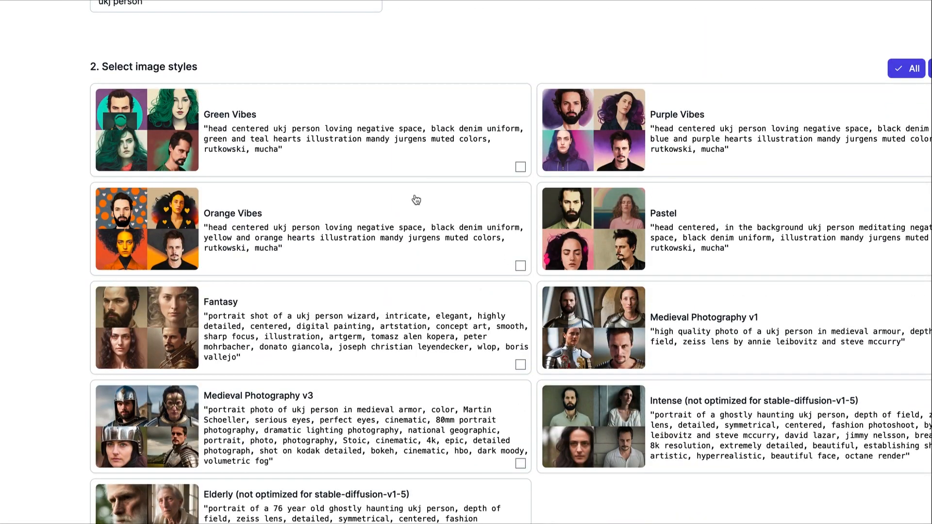
{"action": "scroll", "coordinate": [416, 199], "scroll_direction": "up", "scroll_amount": 2}
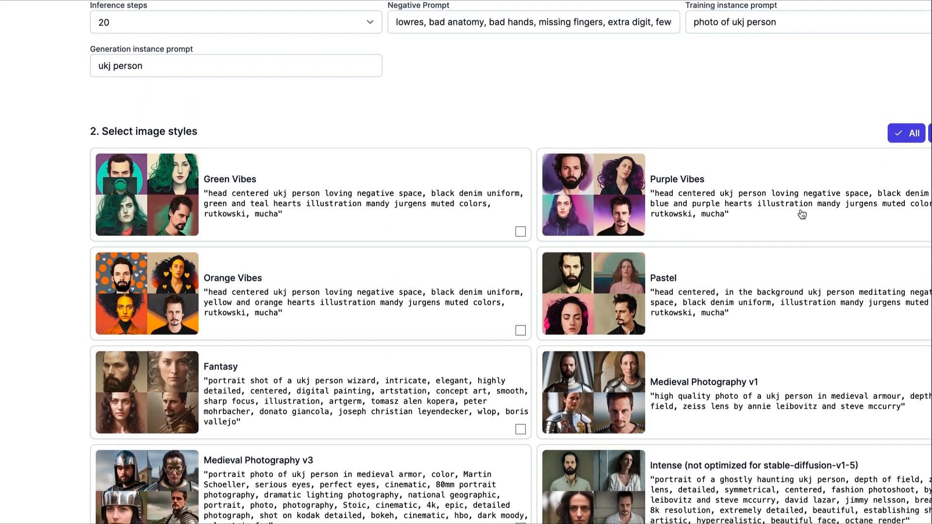
{"action": "scroll", "coordinate": [379, 202], "scroll_direction": "down", "scroll_amount": 3}
{"action": "scroll", "coordinate": [854, 97], "scroll_direction": "up", "scroll_amount": 2}
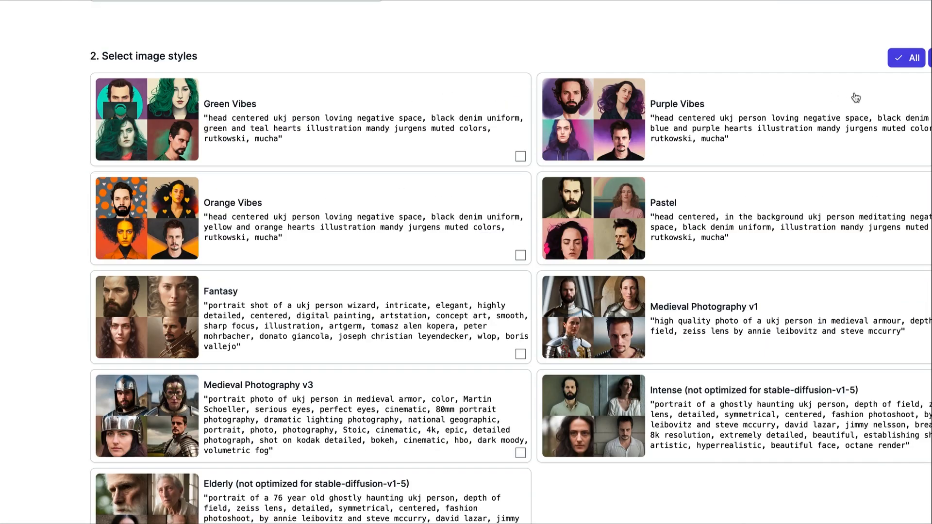
{"action": "scroll", "coordinate": [802, 117], "scroll_direction": "down", "scroll_amount": 6}
{"action": "left_click", "coordinate": [271, 164]}
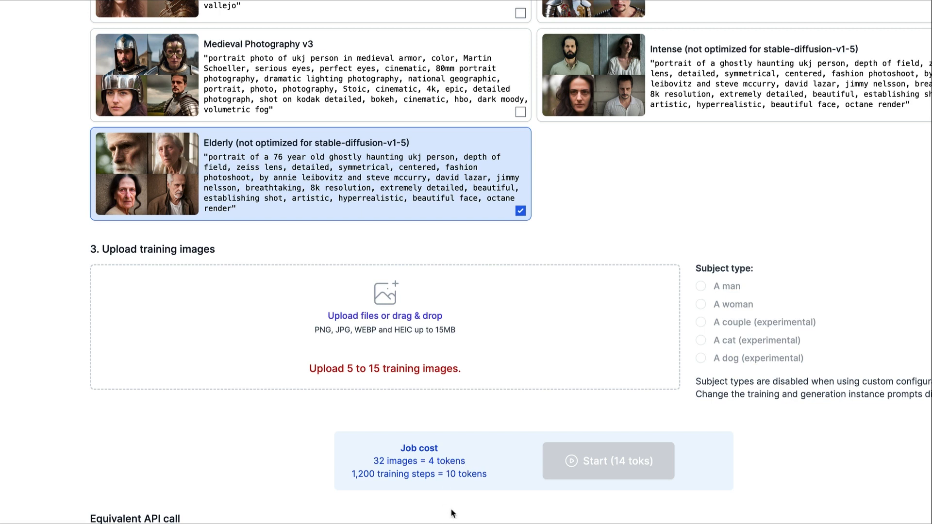
Set the number of generated images per style to 8.
{"action": "scroll", "coordinate": [472, 466], "scroll_direction": "up", "scroll_amount": 4}
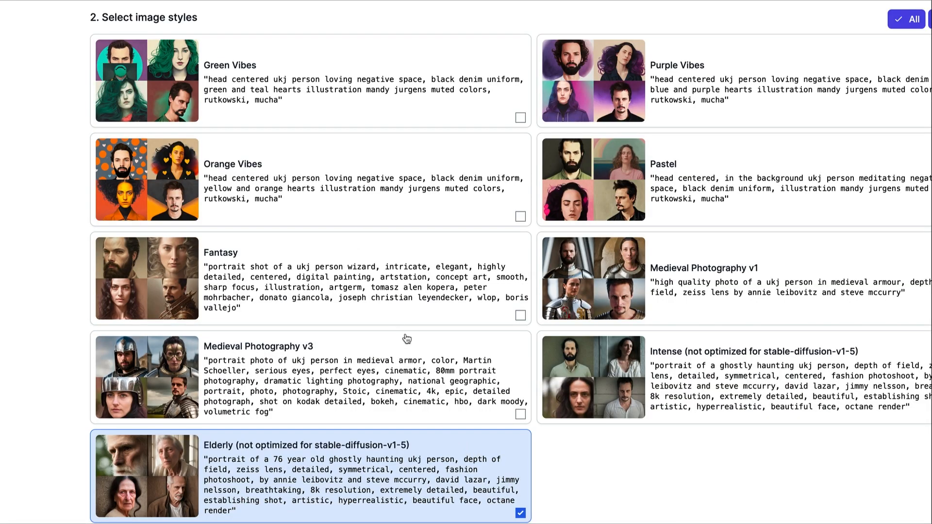
{"action": "scroll", "coordinate": [445, 186], "scroll_direction": "down", "scroll_amount": 3}
{"action": "scroll", "coordinate": [423, 152], "scroll_direction": "down", "scroll_amount": 5}
{"action": "scroll", "coordinate": [423, 148], "scroll_direction": "up", "scroll_amount": 6}
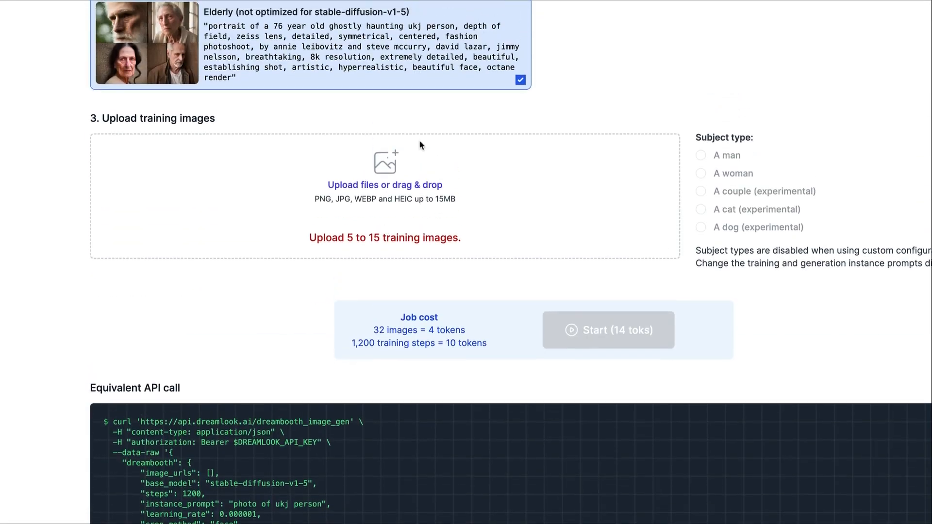
{"action": "scroll", "coordinate": [411, 130], "scroll_direction": "up", "scroll_amount": 12}
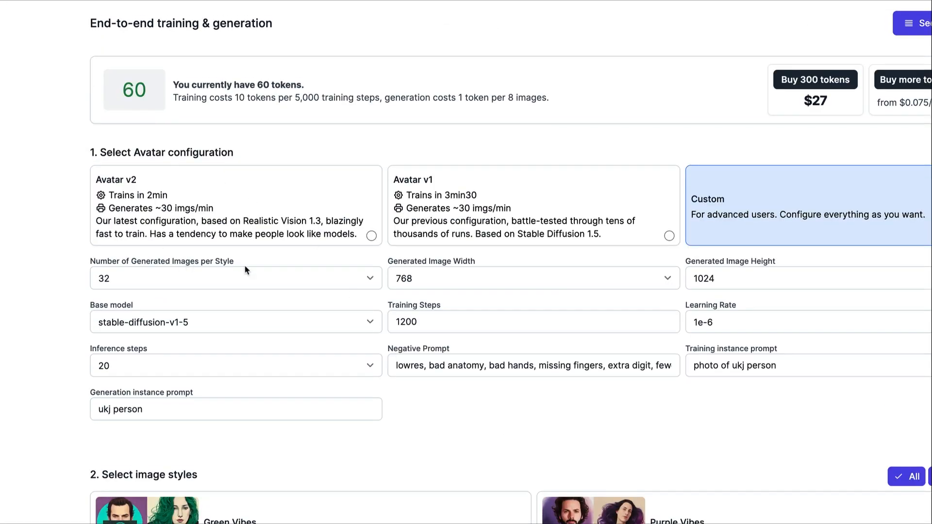
{"action": "left_click", "coordinate": [155, 280]}
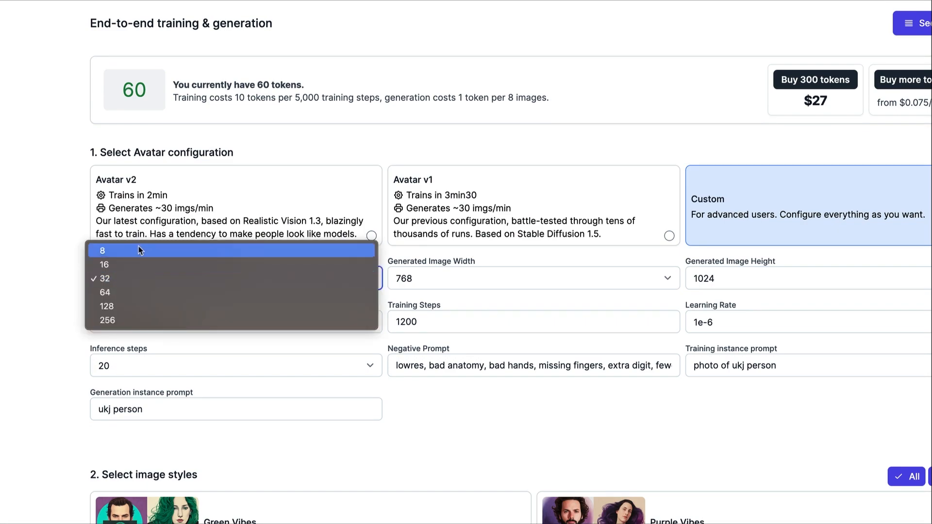
{"action": "key", "text": "Escape"}
Add the Medieval Photography v3 and Intense image styles to the selection.
{"action": "scroll", "coordinate": [338, 322], "scroll_direction": "down", "scroll_amount": 10}
{"action": "scroll", "coordinate": [338, 322], "scroll_direction": "down", "scroll_amount": 5}
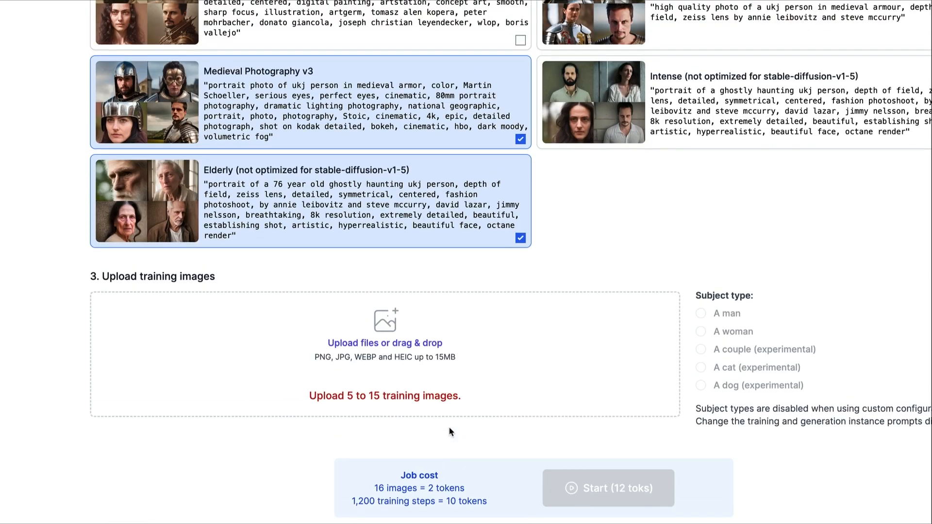
{"action": "scroll", "coordinate": [709, 216], "scroll_direction": "up", "scroll_amount": 2}
{"action": "left_click", "coordinate": [733, 155]}
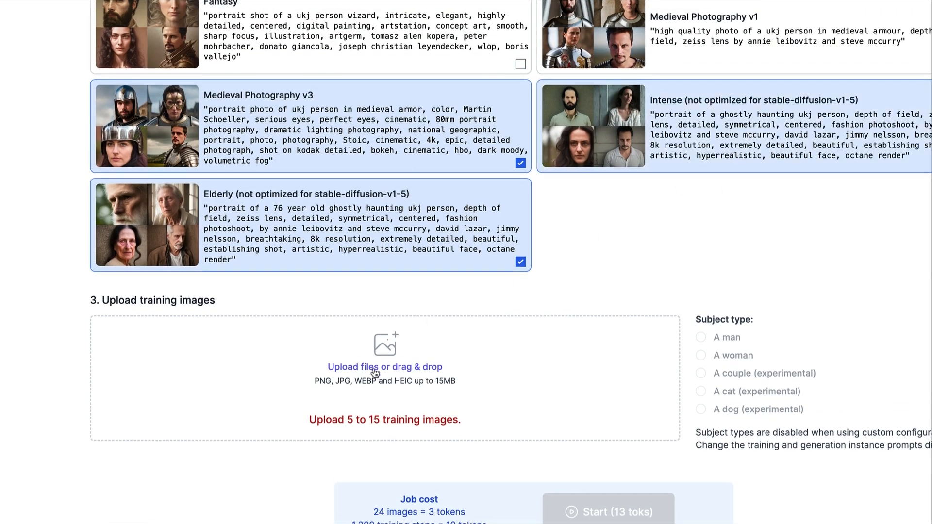
Set the number of generated images per style to 64 and check the job cost.
{"action": "scroll", "coordinate": [375, 372], "scroll_direction": "up", "scroll_amount": 15}
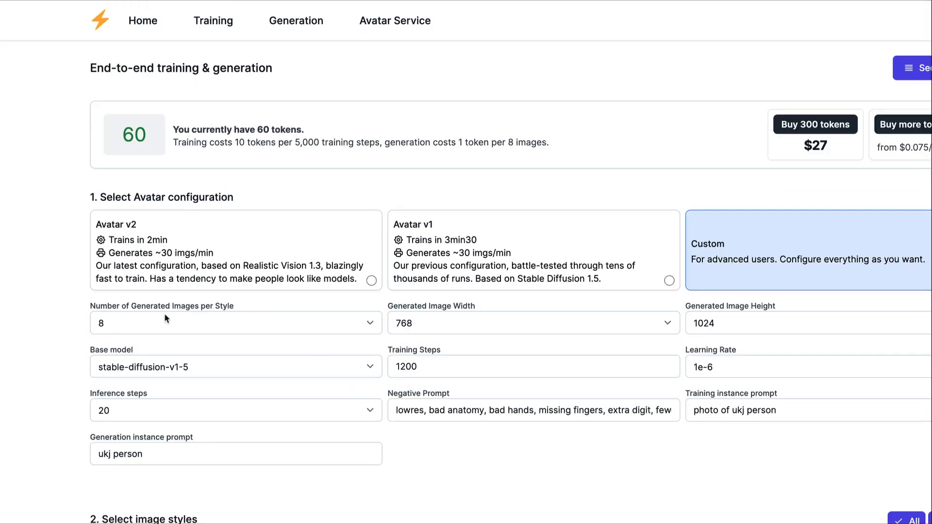
{"action": "left_click", "coordinate": [144, 328]}
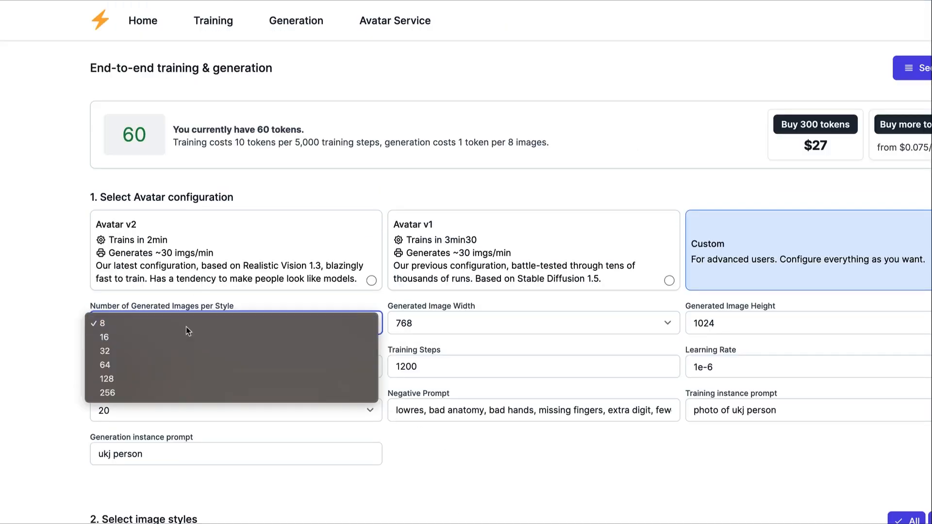
{"action": "left_click", "coordinate": [163, 370]}
{"action": "scroll", "coordinate": [288, 313], "scroll_direction": "down", "scroll_amount": 15}
{"action": "scroll", "coordinate": [316, 255], "scroll_direction": "up", "scroll_amount": 2}
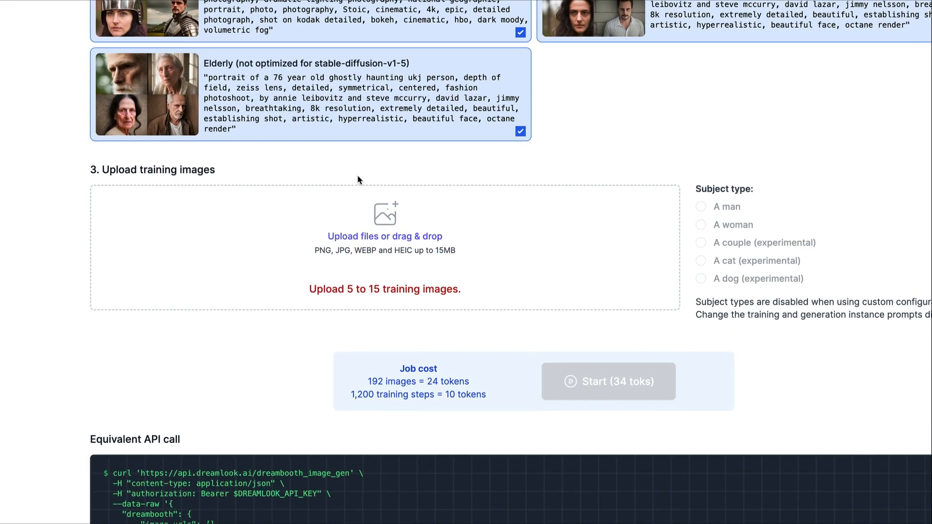
Switch to the Avatar v1 configuration, then review the job cost and the equivalent API call.
{"action": "scroll", "coordinate": [402, 158], "scroll_direction": "up", "scroll_amount": 13}
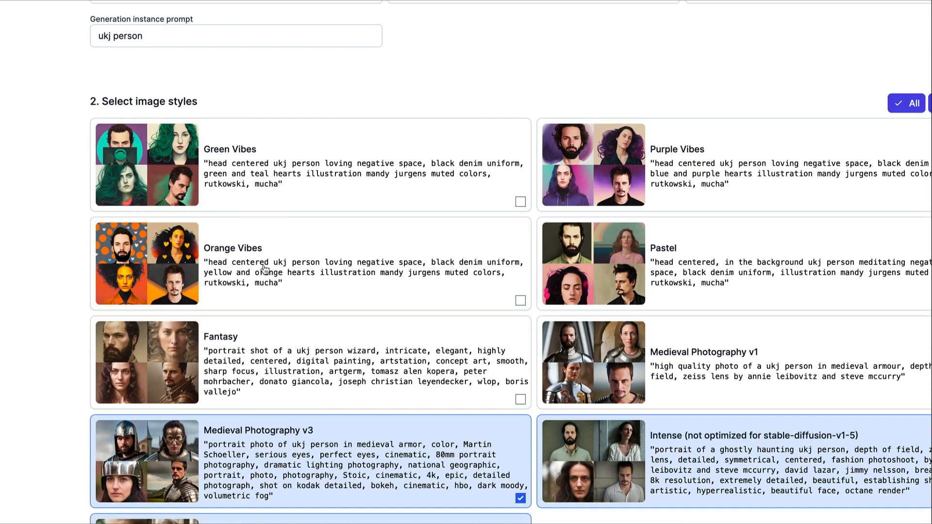
{"action": "scroll", "coordinate": [264, 270], "scroll_direction": "up", "scroll_amount": 3}
{"action": "scroll", "coordinate": [265, 270], "scroll_direction": "up", "scroll_amount": 5}
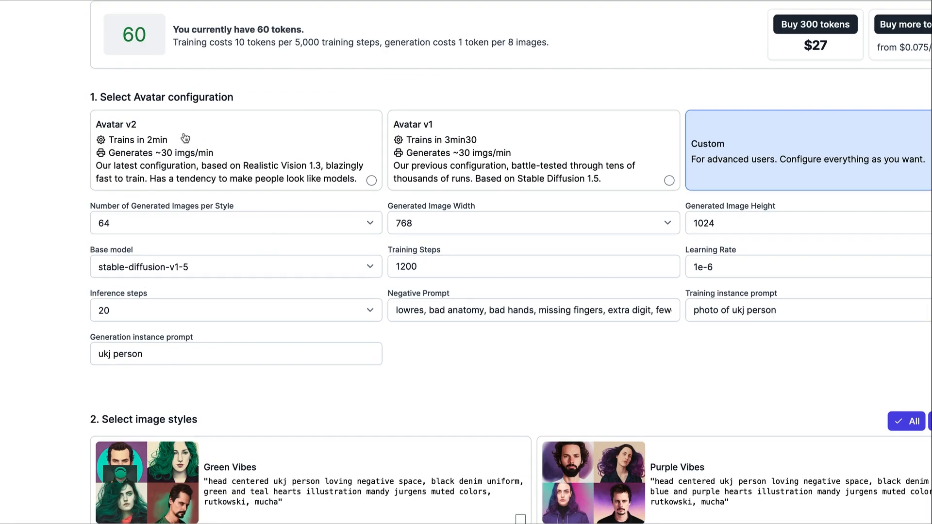
{"action": "left_click", "coordinate": [432, 146]}
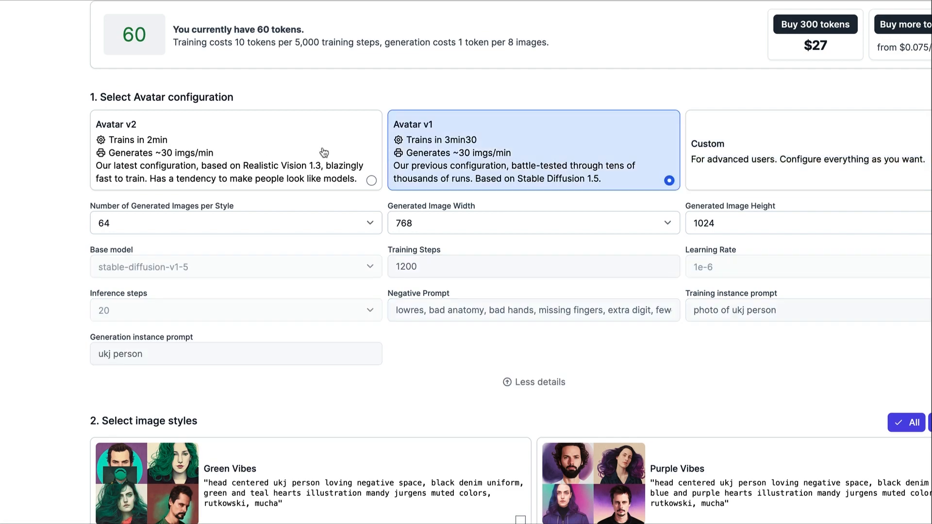
{"action": "scroll", "coordinate": [403, 194], "scroll_direction": "down", "scroll_amount": 15}
{"action": "scroll", "coordinate": [398, 234], "scroll_direction": "down", "scroll_amount": 5}
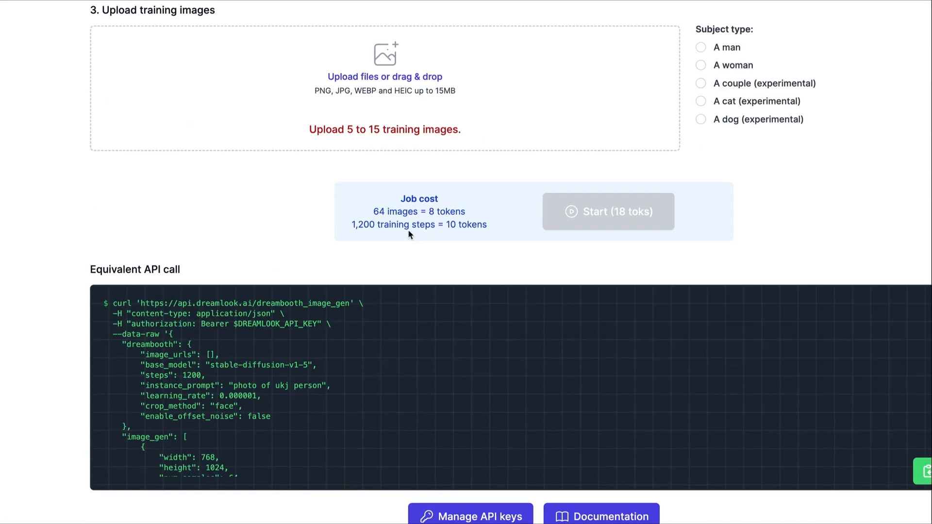
{"action": "scroll", "coordinate": [605, 141], "scroll_direction": "up", "scroll_amount": 2}
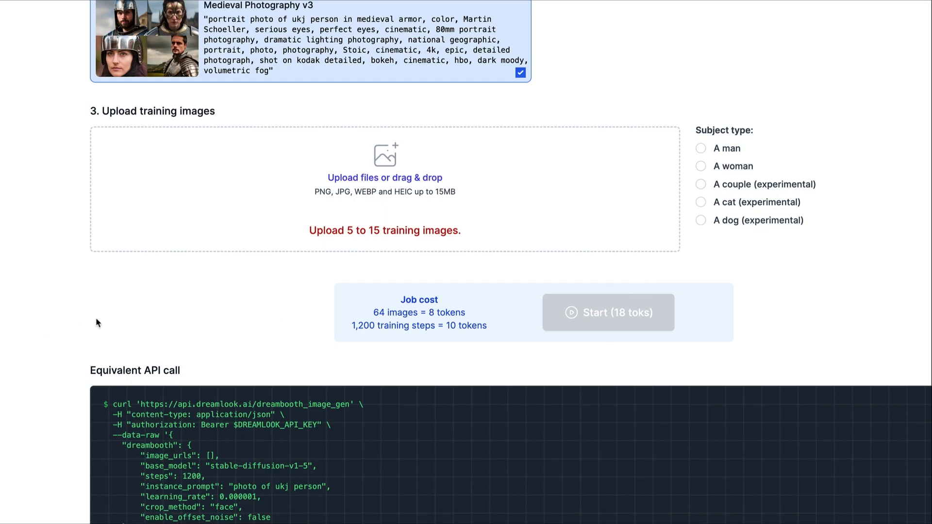
{"action": "scroll", "coordinate": [96, 320], "scroll_direction": "down", "scroll_amount": 15}
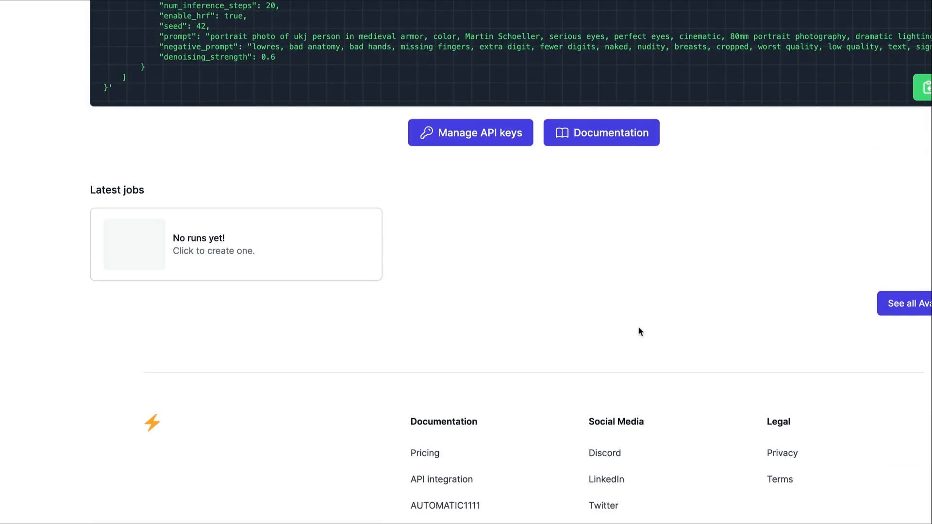
Leave the avatar job setup and open the model training page.
{"action": "scroll", "coordinate": [464, 260], "scroll_direction": "up", "scroll_amount": 20}
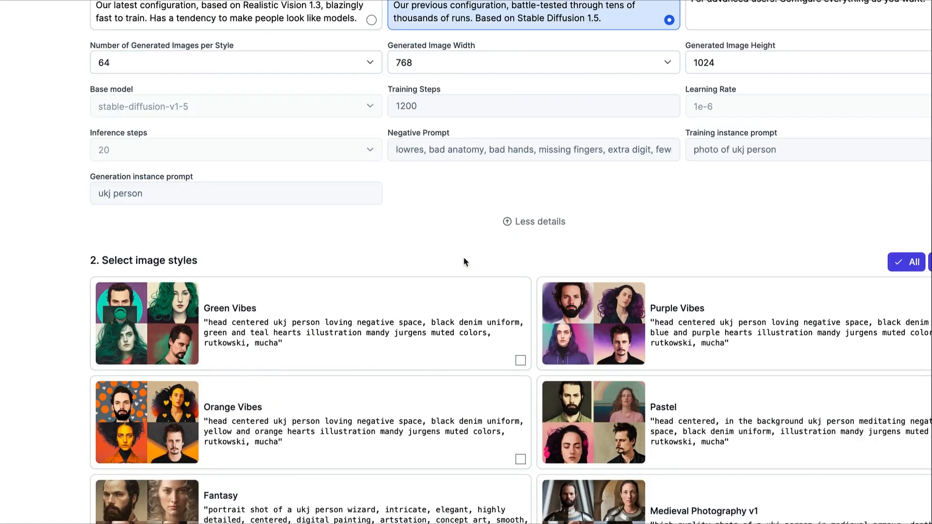
{"action": "scroll", "coordinate": [463, 256], "scroll_direction": "up", "scroll_amount": 3}
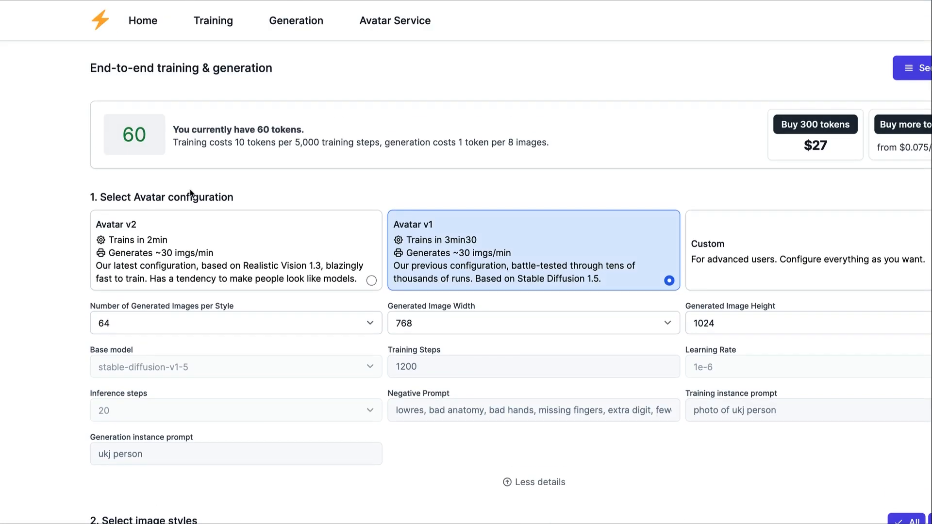
{"action": "left_click", "coordinate": [214, 20]}
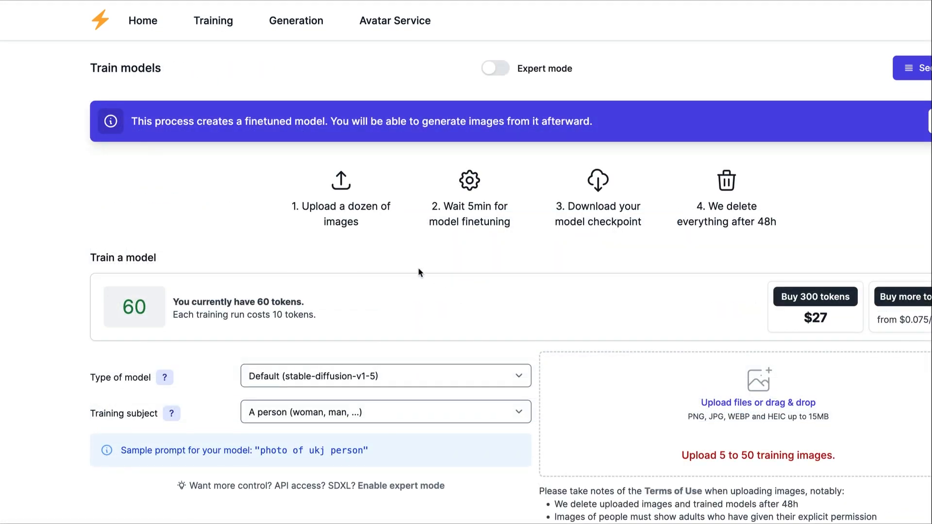
Return to the avatar service, select the Avatar v1 configuration and expand its detailed settings.
{"action": "left_click", "coordinate": [383, 27]}
{"action": "scroll", "coordinate": [375, 249], "scroll_direction": "down", "scroll_amount": 5}
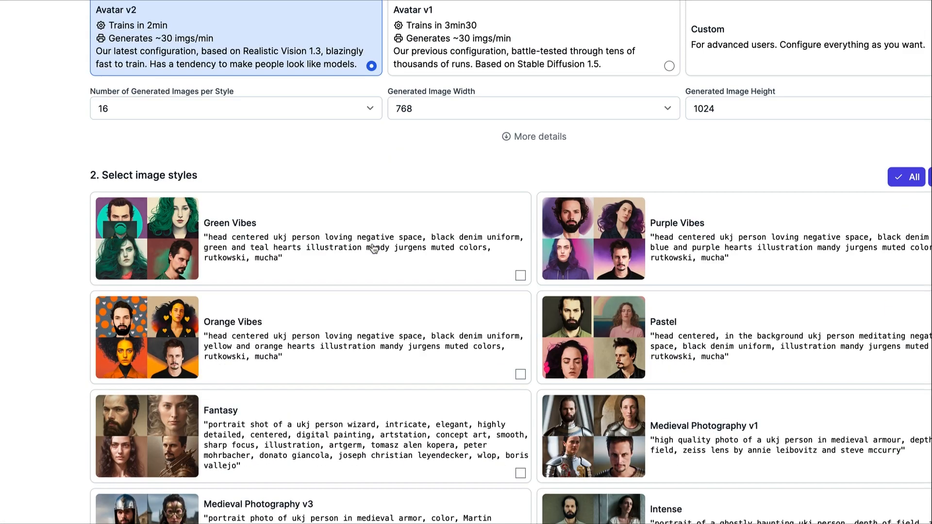
{"action": "scroll", "coordinate": [345, 263], "scroll_direction": "up", "scroll_amount": 5}
{"action": "left_click", "coordinate": [453, 228]}
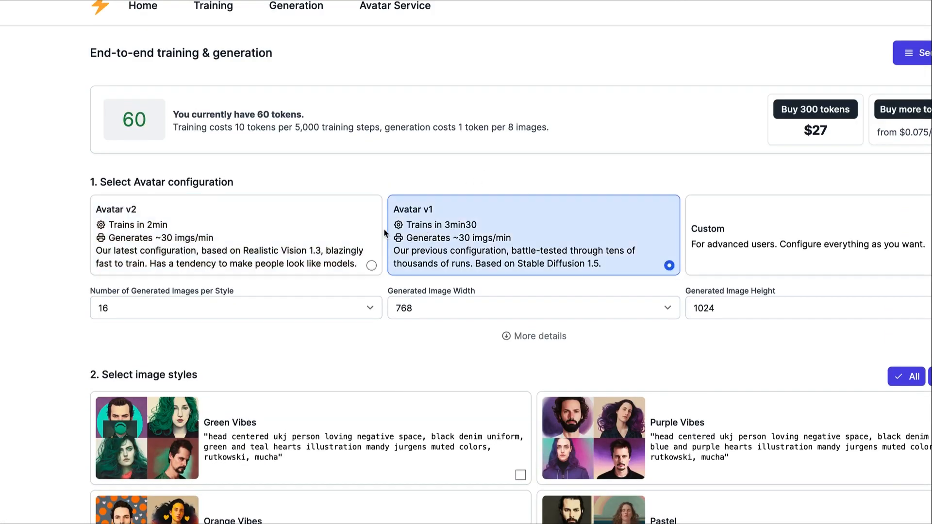
{"action": "scroll", "coordinate": [561, 205], "scroll_direction": "down", "scroll_amount": 2}
{"action": "left_click", "coordinate": [526, 248]}
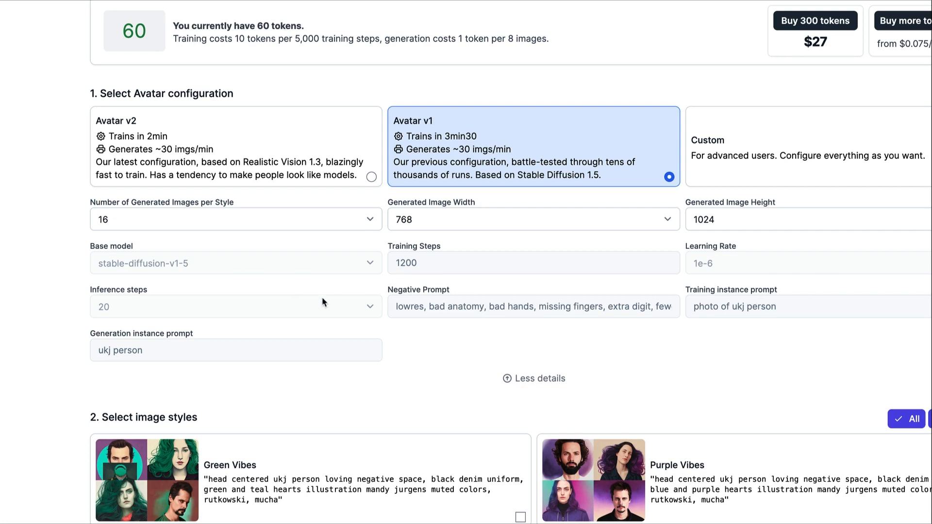
Compare the avatar configurations and switch to Custom, with its settings editable.
{"action": "left_click", "coordinate": [313, 170]}
{"action": "left_click", "coordinate": [464, 158]}
{"action": "scroll", "coordinate": [675, 262], "scroll_direction": "up", "scroll_amount": 3}
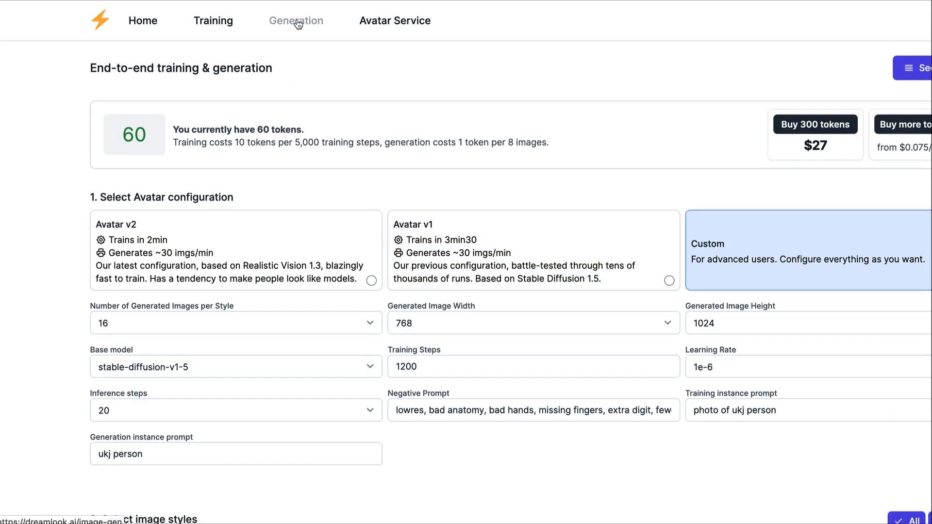
Open the model training page and review its basic training form and the Expert mode option.
{"action": "left_click", "coordinate": [232, 21]}
{"action": "scroll", "coordinate": [344, 202], "scroll_direction": "down", "scroll_amount": 4}
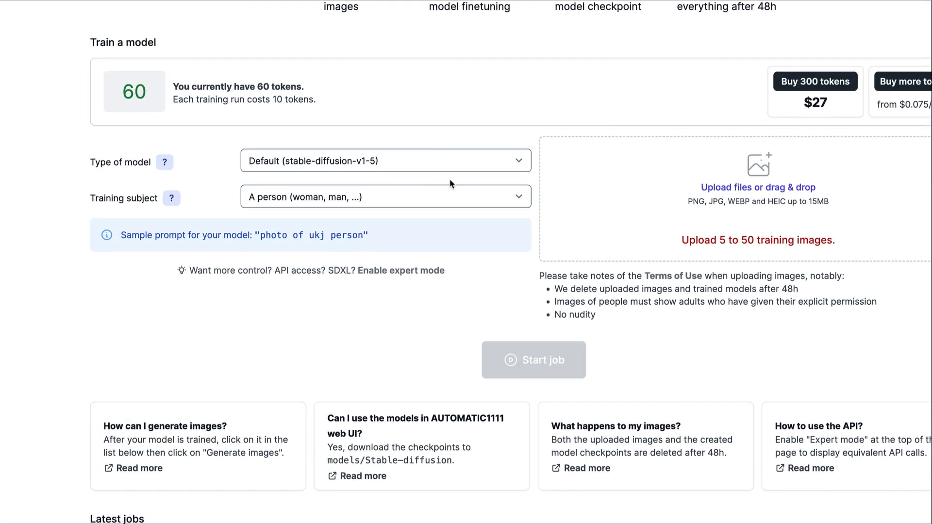
{"action": "scroll", "coordinate": [421, 148], "scroll_direction": "up", "scroll_amount": 3}
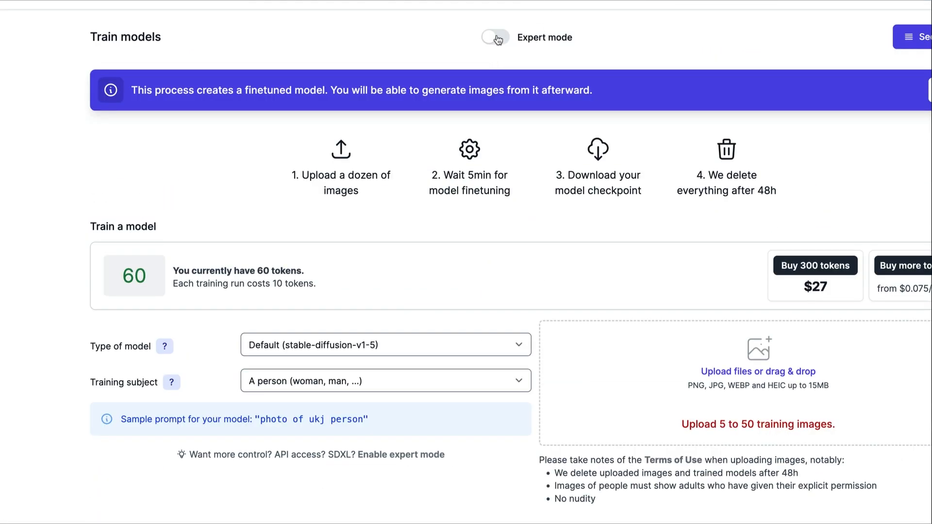
{"action": "scroll", "coordinate": [252, 271], "scroll_direction": "down", "scroll_amount": 3}
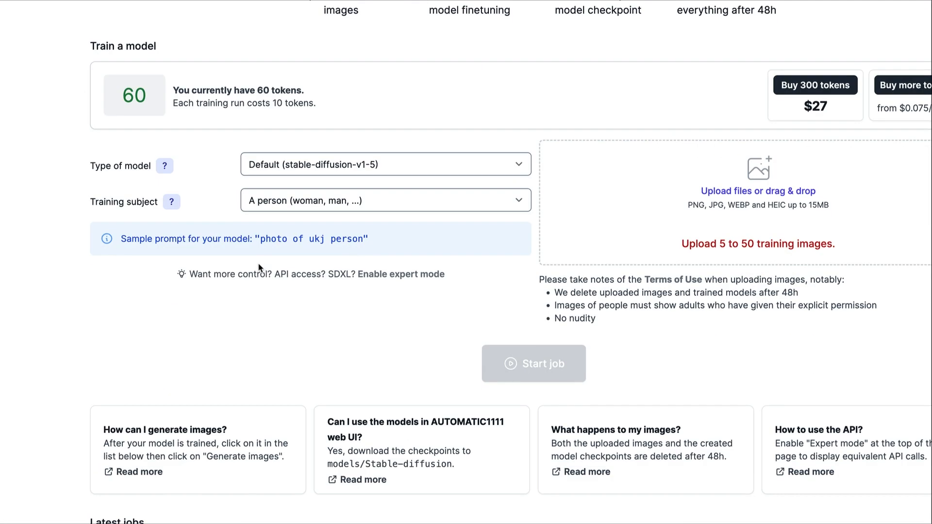
Check the model type options and set the training subject to A style (painting style, movie style, ...).
{"action": "left_click", "coordinate": [318, 172]}
{"action": "left_click", "coordinate": [380, 201]}
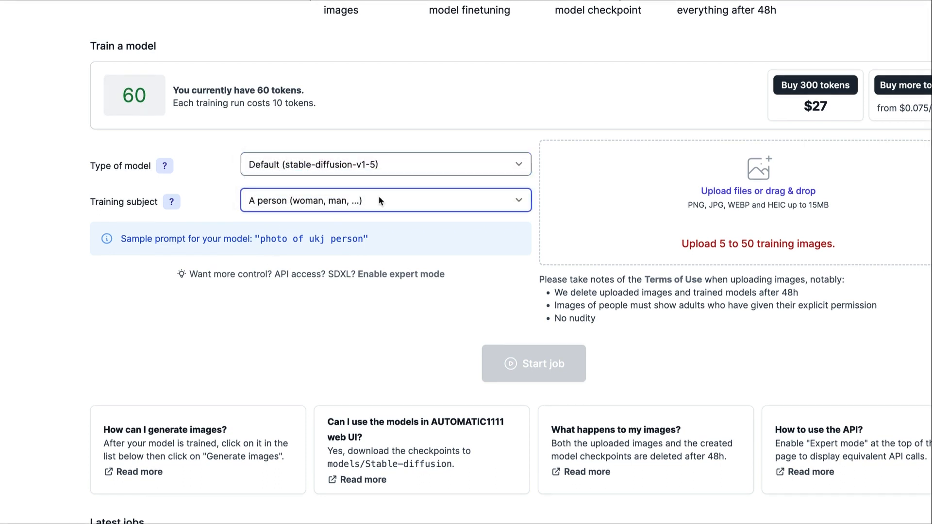
{"action": "left_click", "coordinate": [377, 209]}
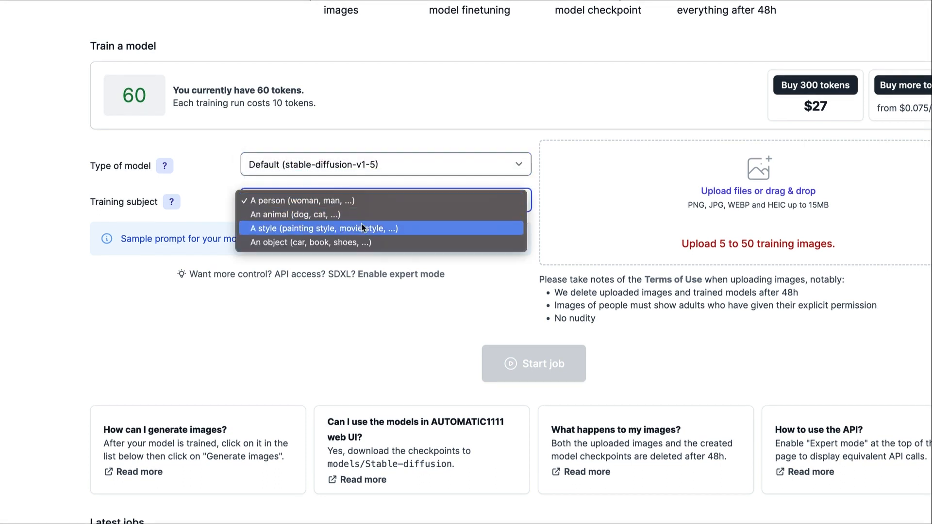
{"action": "left_click", "coordinate": [198, 264]}
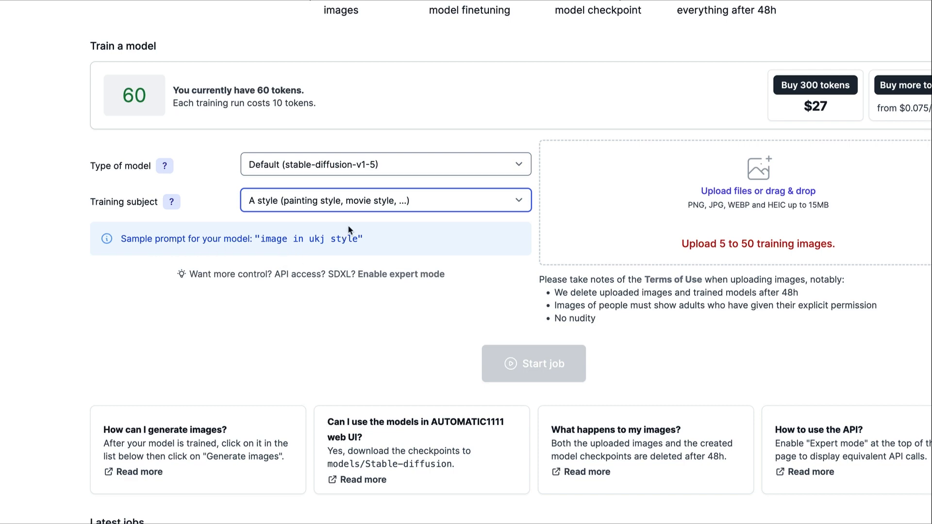
{"action": "left_click", "coordinate": [361, 209]}
{"action": "left_click", "coordinate": [383, 292]}
{"action": "scroll", "coordinate": [410, 233], "scroll_direction": "up", "scroll_amount": 5}
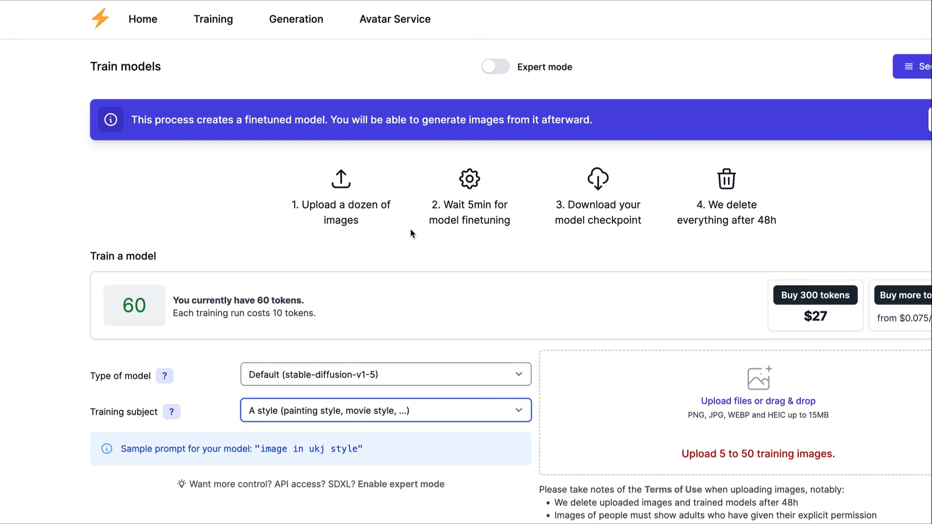
Enable Expert mode for model training and review the expanded settings.
{"action": "left_click", "coordinate": [495, 67]}
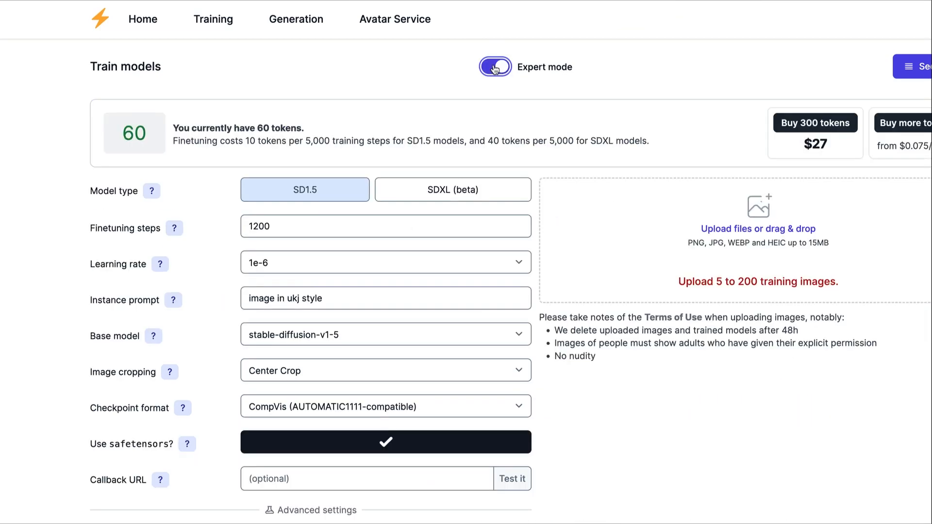
{"action": "scroll", "coordinate": [483, 101], "scroll_direction": "down", "scroll_amount": 3}
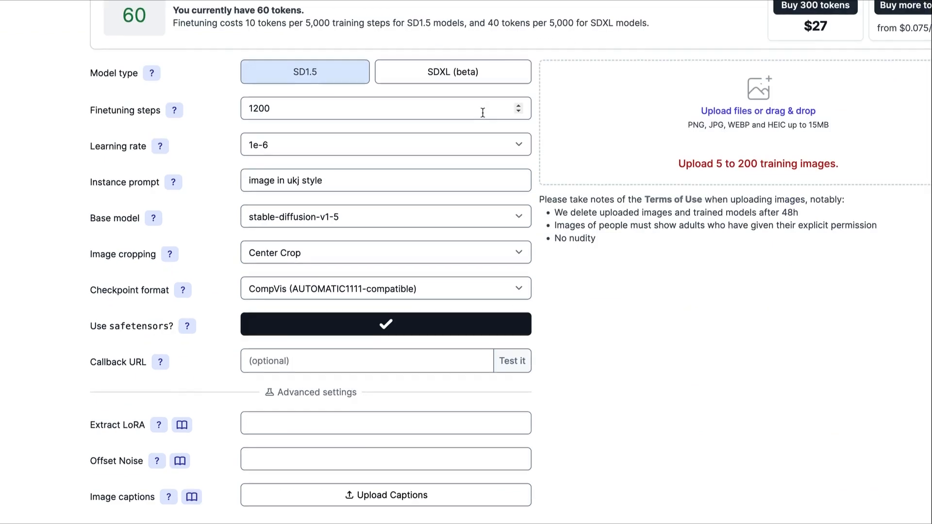
{"action": "scroll", "coordinate": [476, 121], "scroll_direction": "up", "scroll_amount": 2}
Switch the model type to SDXL (beta) to inspect its checkpoint format options, and return to SD1.5.
{"action": "left_click", "coordinate": [432, 153]}
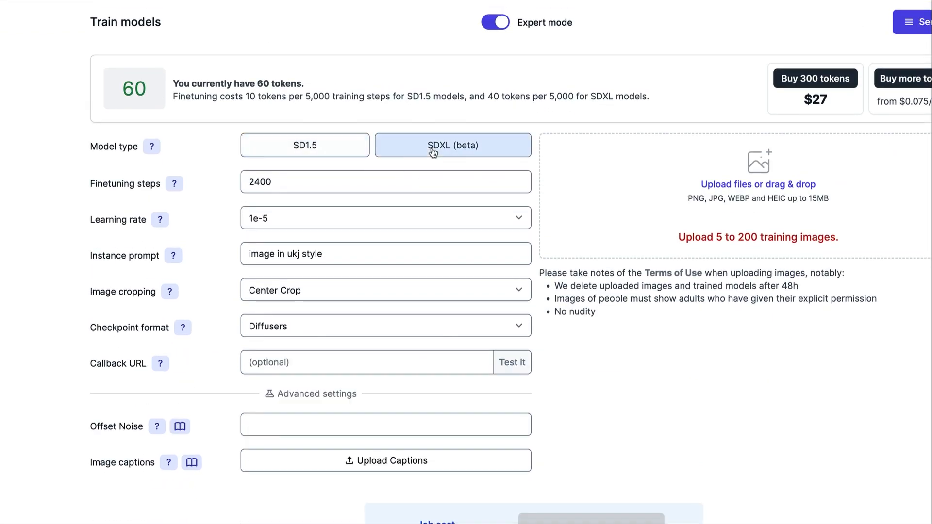
{"action": "left_click", "coordinate": [322, 333]}
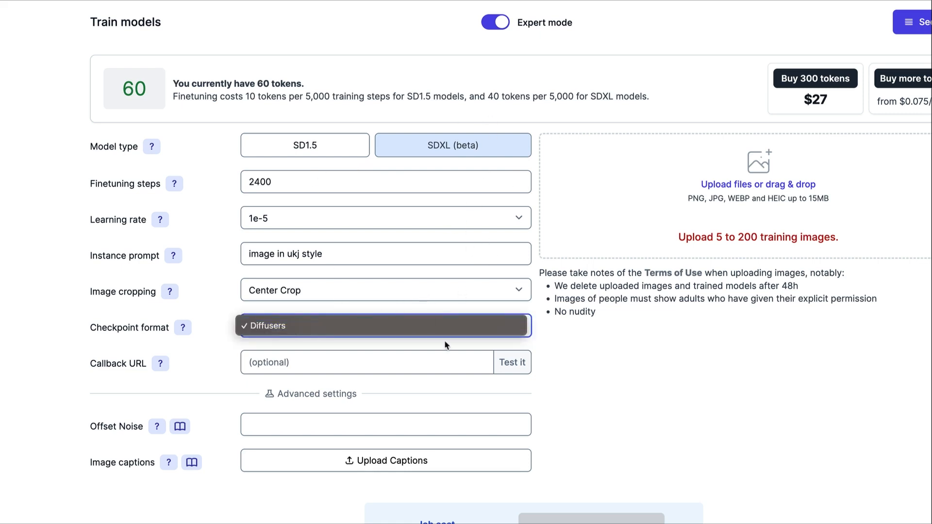
{"action": "left_click", "coordinate": [325, 137]}
{"action": "left_click", "coordinate": [325, 138]}
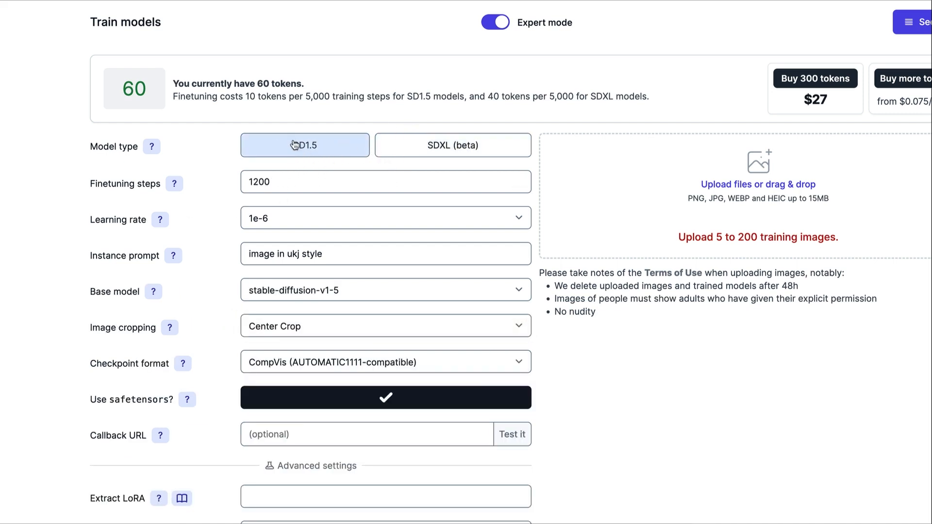
Compare the SD1.5 settings with SDXL (beta) once more and read the help for finetuning steps.
{"action": "scroll", "coordinate": [323, 171], "scroll_direction": "down", "scroll_amount": 1}
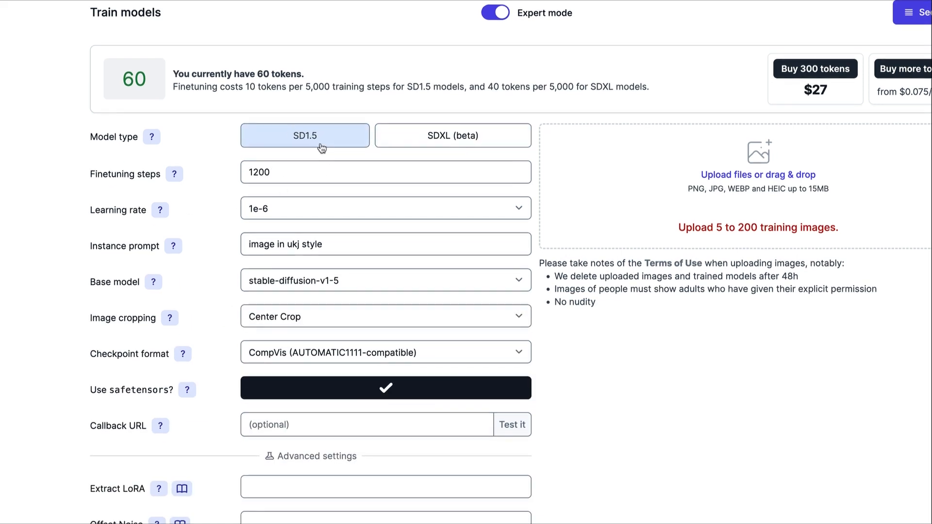
{"action": "scroll", "coordinate": [318, 173], "scroll_direction": "down", "scroll_amount": 1}
{"action": "scroll", "coordinate": [316, 174], "scroll_direction": "down", "scroll_amount": 4}
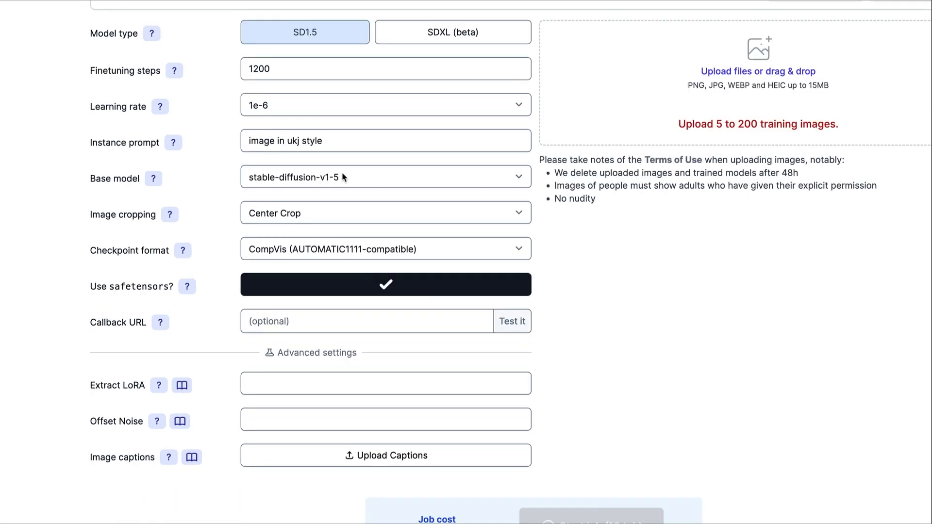
{"action": "left_click", "coordinate": [439, 35]}
{"action": "left_click", "coordinate": [300, 38]}
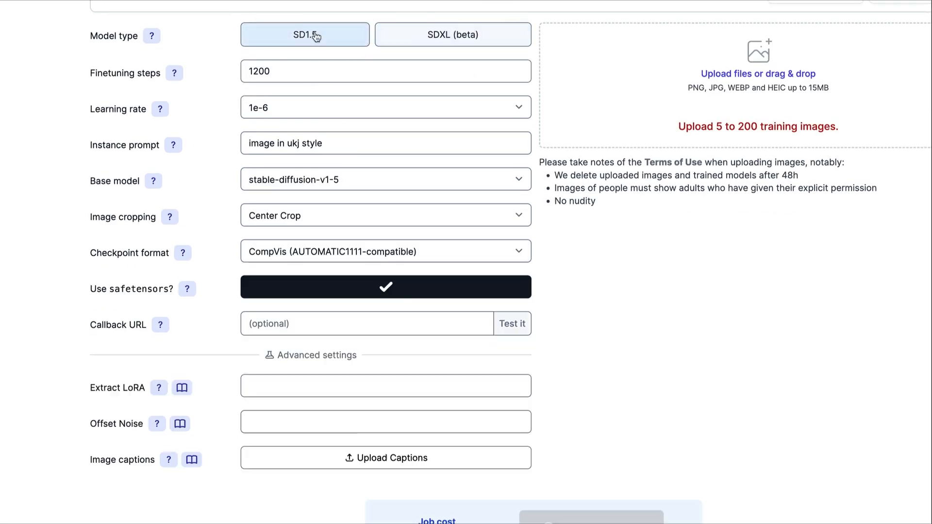
{"action": "left_click", "coordinate": [301, 69]}
{"action": "mouse_move", "coordinate": [166, 74]}
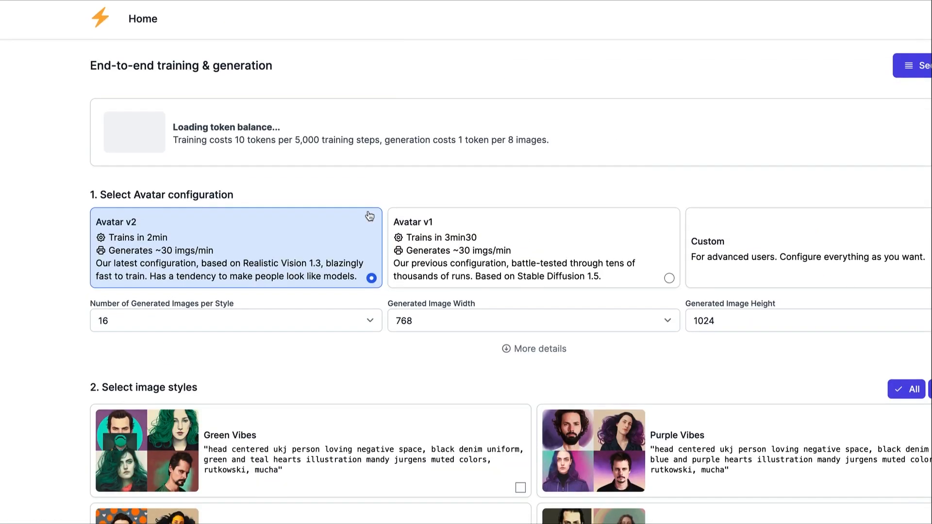
Select the Medieval Photography v3, Intense and Elderly image styles for the avatar job.
{"action": "scroll", "coordinate": [384, 220], "scroll_direction": "down", "scroll_amount": 8}
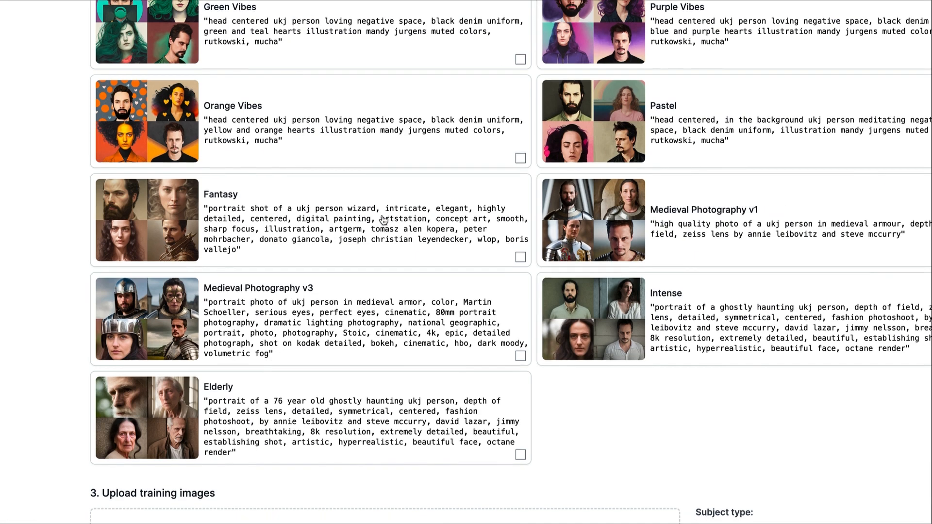
{"action": "scroll", "coordinate": [384, 220], "scroll_direction": "down", "scroll_amount": 5}
{"action": "left_click", "coordinate": [314, 150]}
{"action": "left_click", "coordinate": [326, 110]}
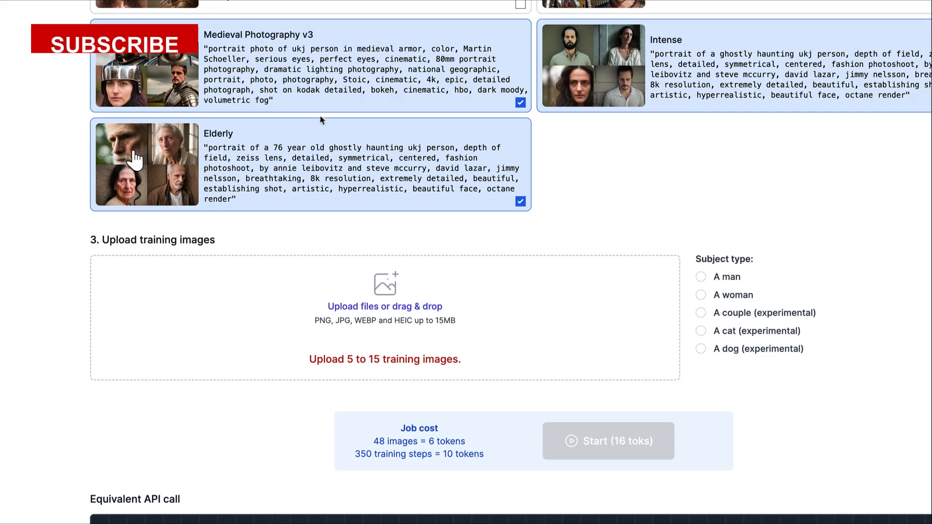
{"action": "scroll", "coordinate": [320, 120], "scroll_direction": "up", "scroll_amount": 20}
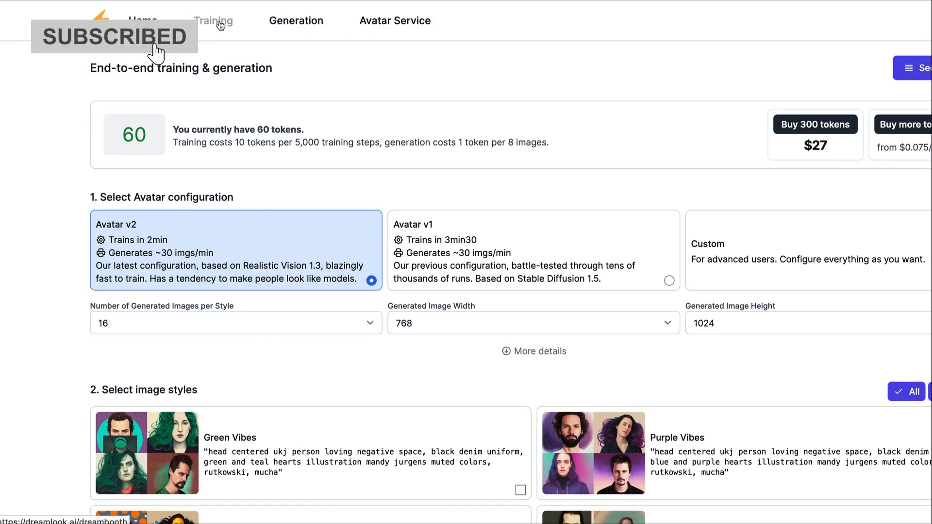
Reopen the model training page and review its SD1.5 expert settings and upload area.
{"action": "left_click", "coordinate": [225, 21]}
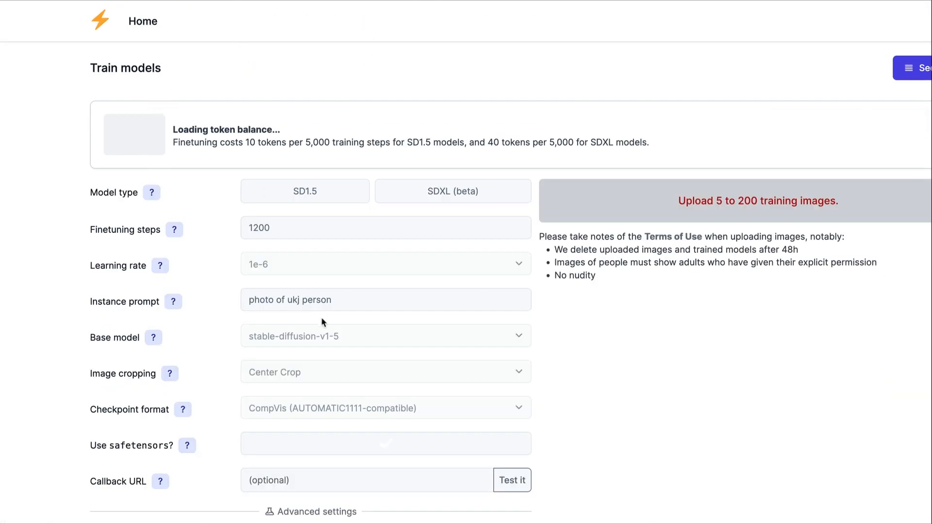
{"action": "scroll", "coordinate": [323, 322], "scroll_direction": "down", "scroll_amount": 2}
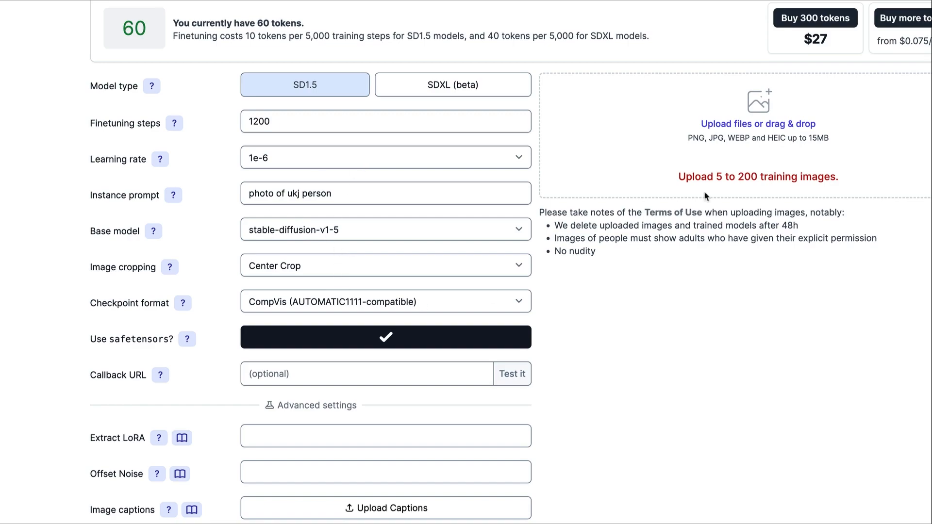
{"action": "scroll", "coordinate": [335, 99], "scroll_direction": "up", "scroll_amount": 2}
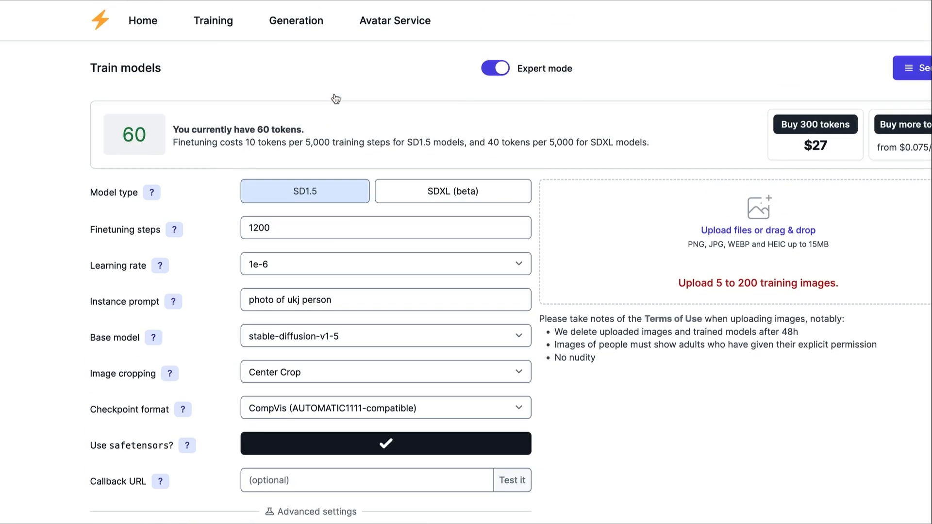
Open the avatar service again and review its image styles, training image upload and job cost.
{"action": "left_click", "coordinate": [395, 19]}
{"action": "scroll", "coordinate": [408, 409], "scroll_direction": "down", "scroll_amount": 15}
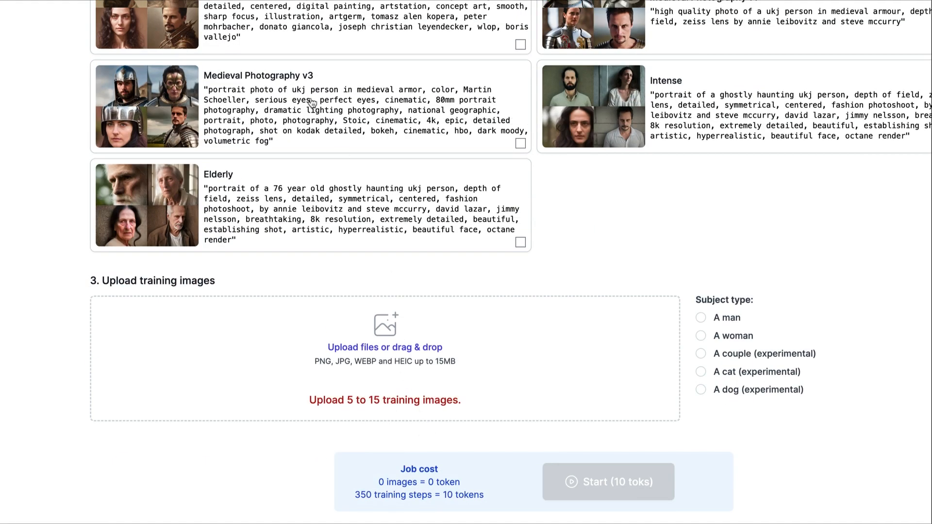
{"action": "scroll", "coordinate": [312, 104], "scroll_direction": "up", "scroll_amount": 10}
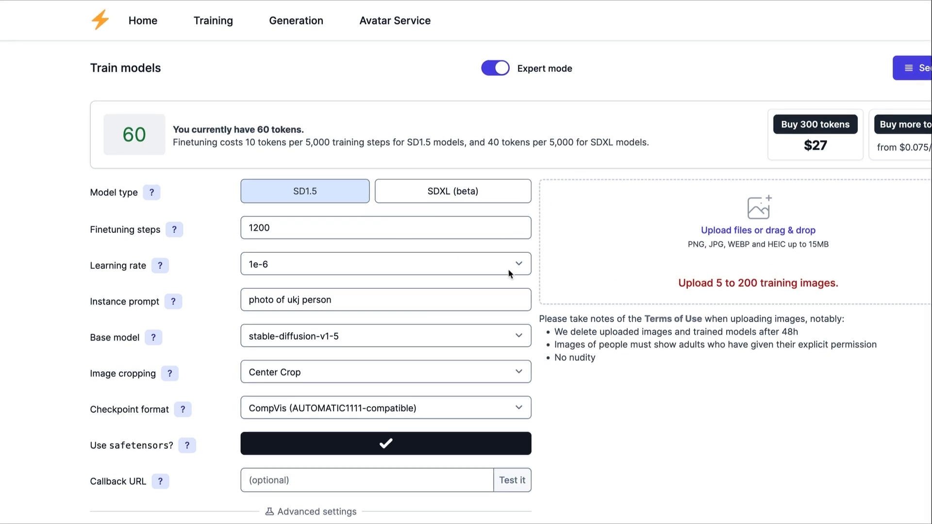
Read the help for the finetuning steps and model type settings of the SD1.5 training form.
{"action": "scroll", "coordinate": [319, 243], "scroll_direction": "down", "scroll_amount": 2}
{"action": "mouse_move", "coordinate": [175, 131]}
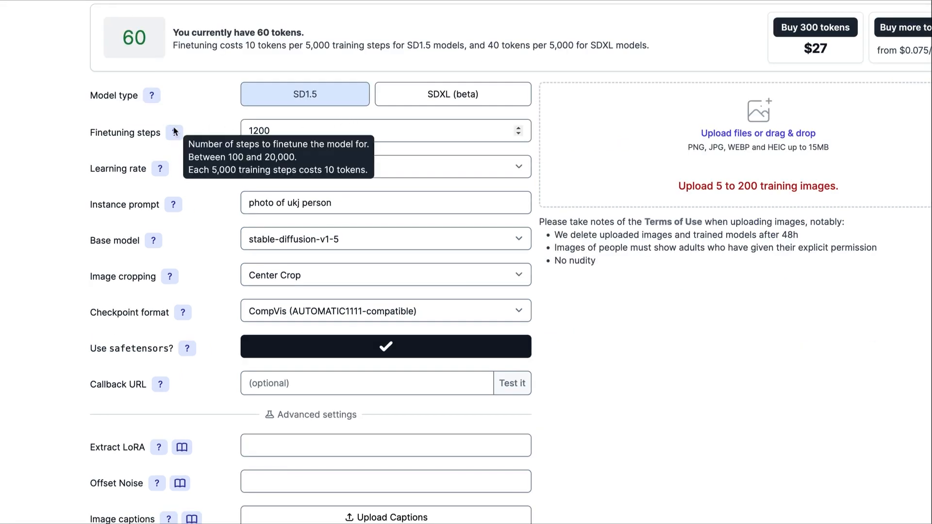
{"action": "mouse_move", "coordinate": [158, 93]}
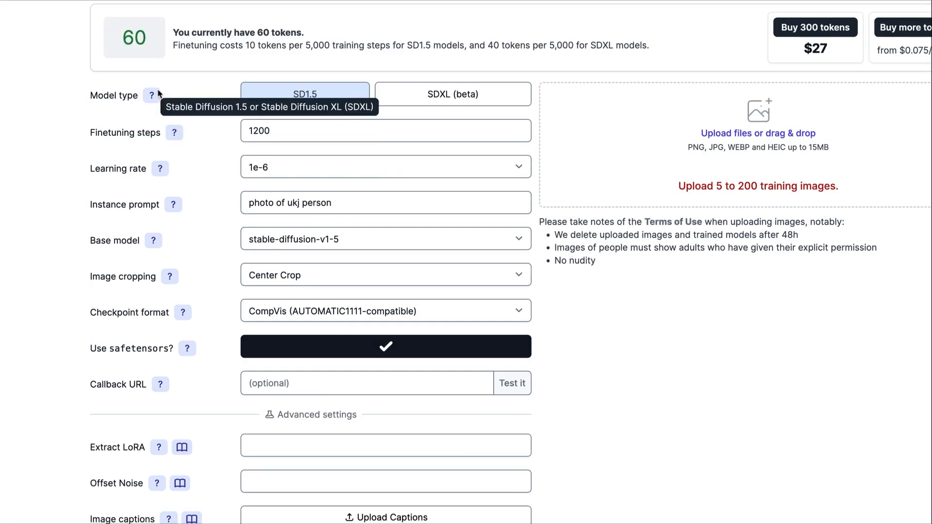
{"action": "key", "text": "Tab"}
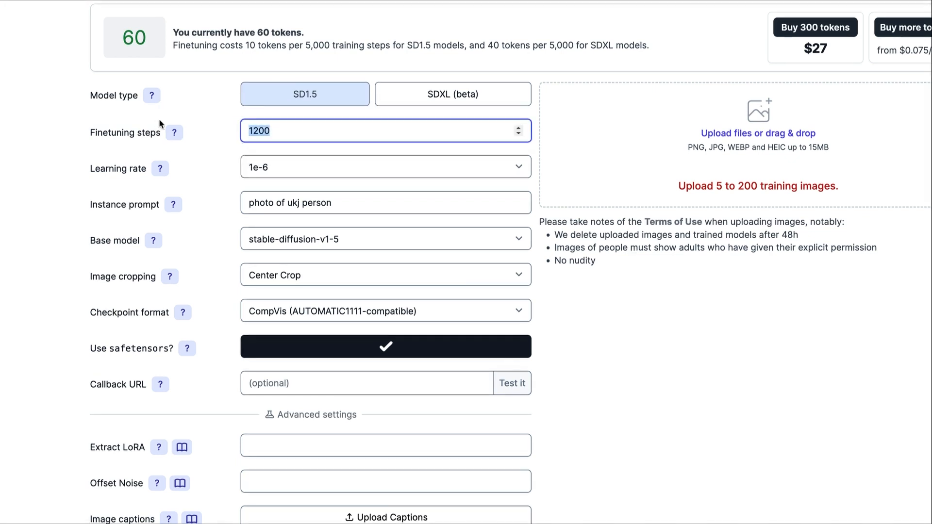
Examine the available learning rate values from 1e-7 to 1e-4 for the SD1.5 training.
{"action": "left_click", "coordinate": [296, 169]}
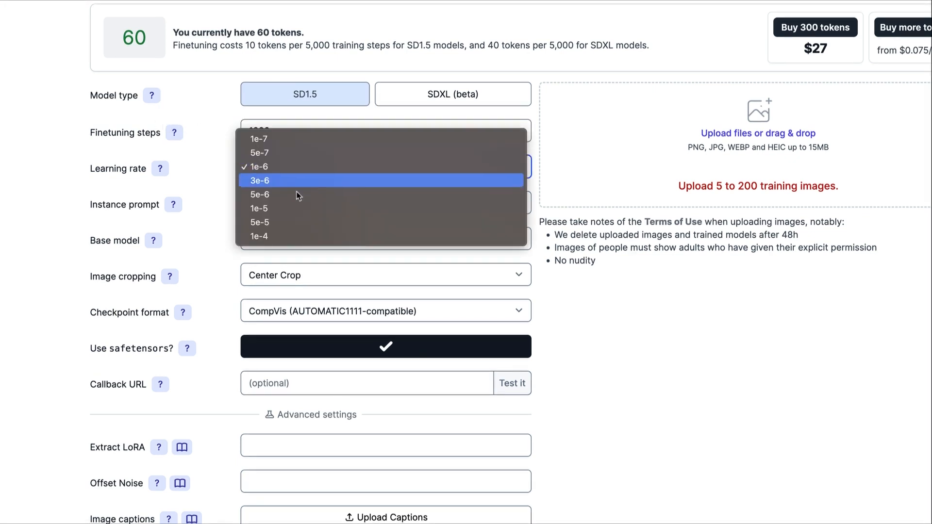
{"action": "left_click", "coordinate": [211, 161]}
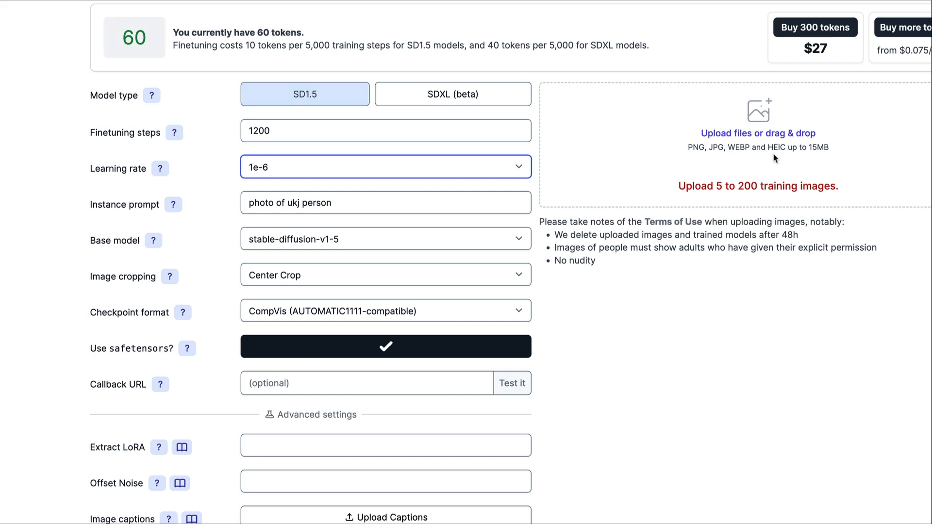
{"action": "left_click", "coordinate": [319, 165]}
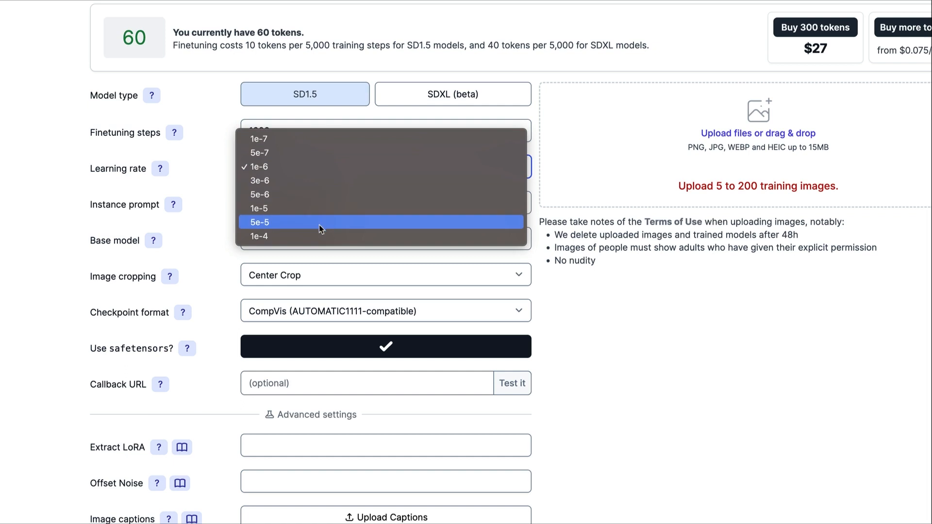
{"action": "left_click", "coordinate": [214, 164]}
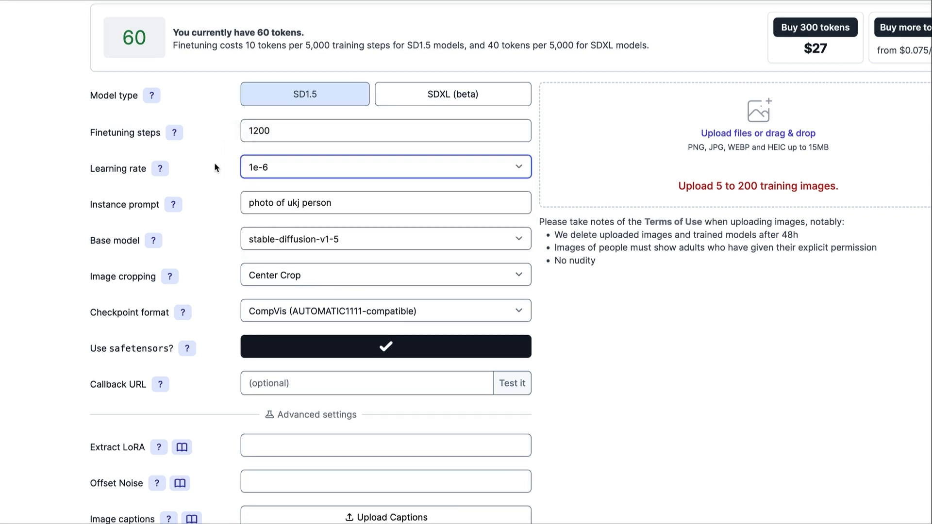
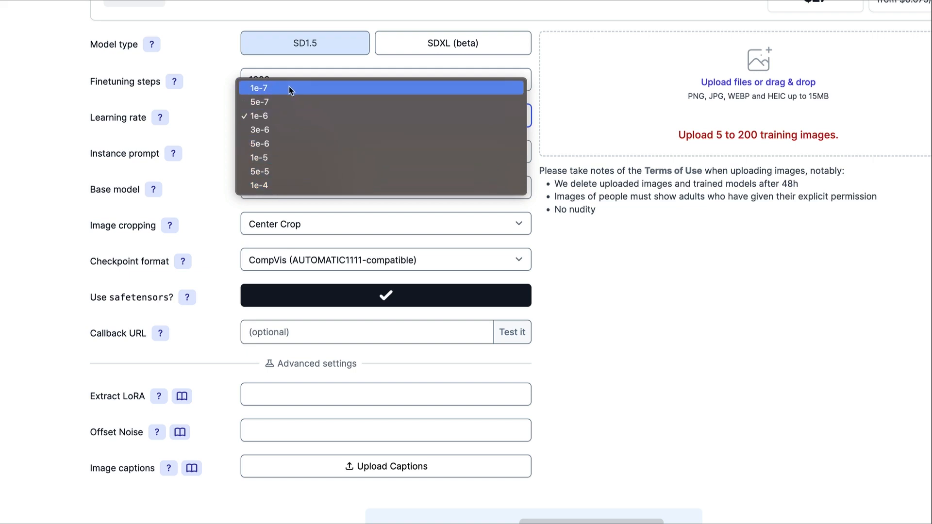
{"action": "left_click", "coordinate": [183, 90]}
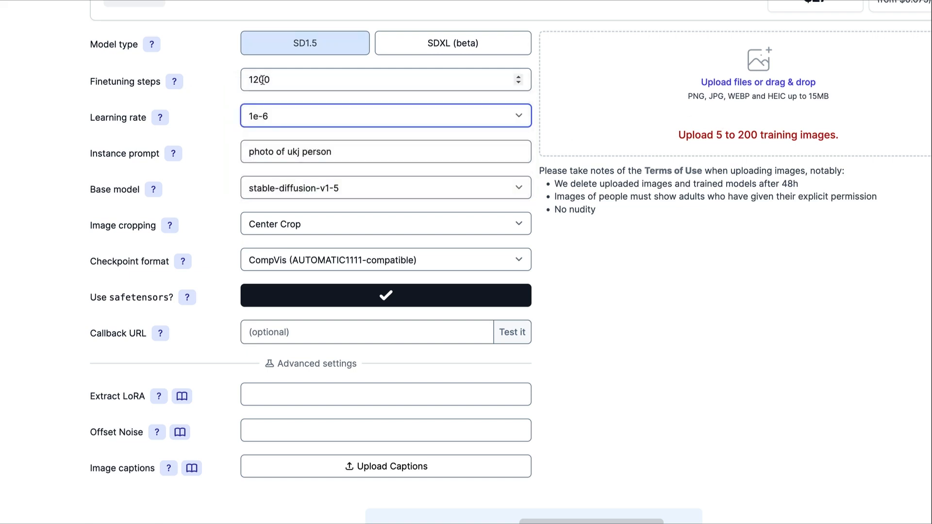
{"action": "left_click", "coordinate": [278, 116]}
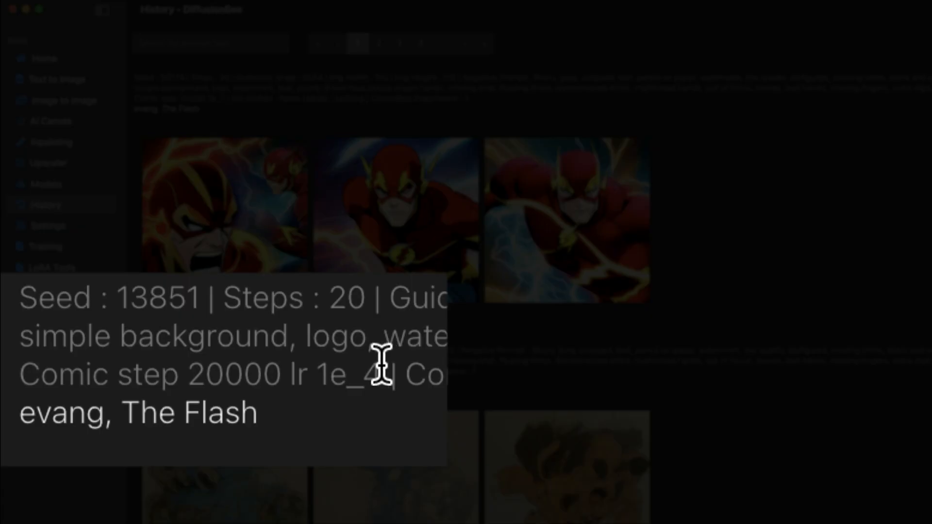
Switch to DiffusionBee's history and compare The Flash images made with the 1e_7 and 1e_4 Comic step 20000 models.
{"action": "mouse_move", "coordinate": [232, 368]}
{"action": "left_mouse_down"}
{"action": "mouse_move", "coordinate": [138, 369]}
{"action": "mouse_move", "coordinate": [215, 369]}
{"action": "left_mouse_up"}
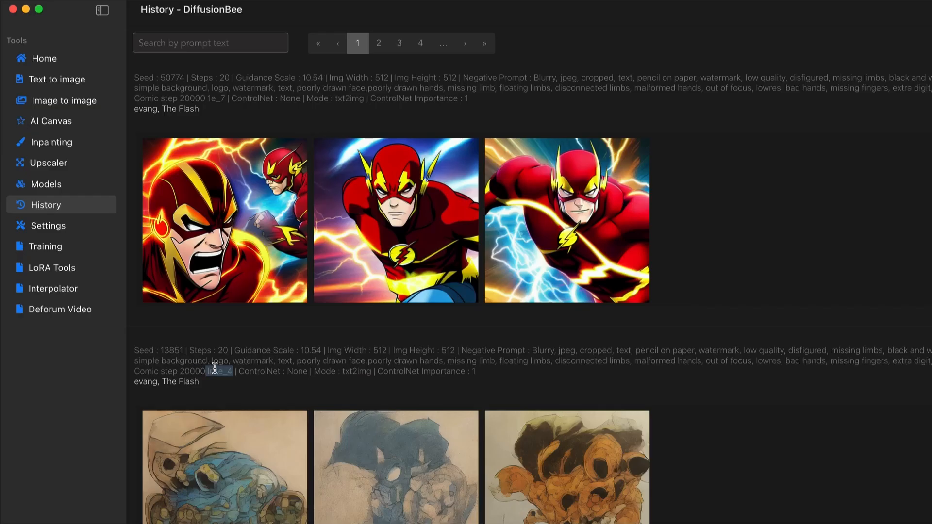
{"action": "left_click", "coordinate": [252, 368]}
{"action": "mouse_move", "coordinate": [243, 445]}
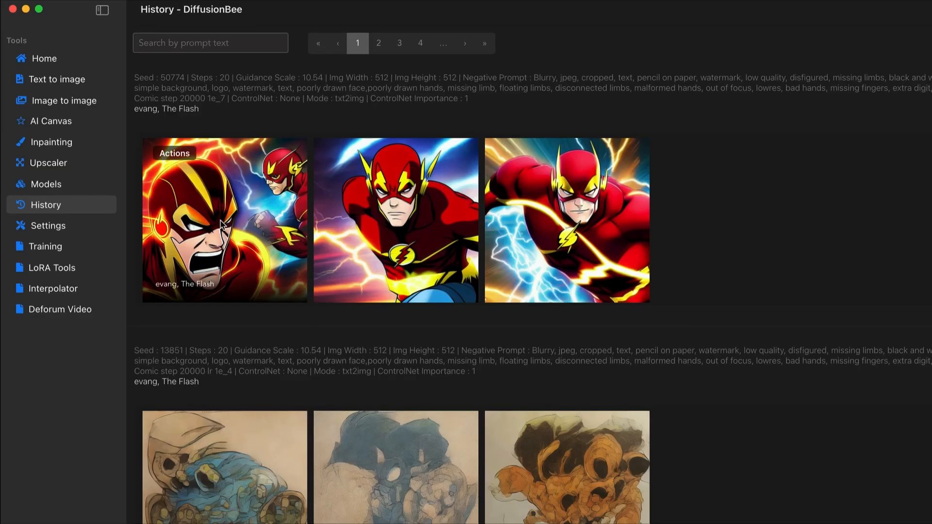
{"action": "mouse_move", "coordinate": [322, 224]}
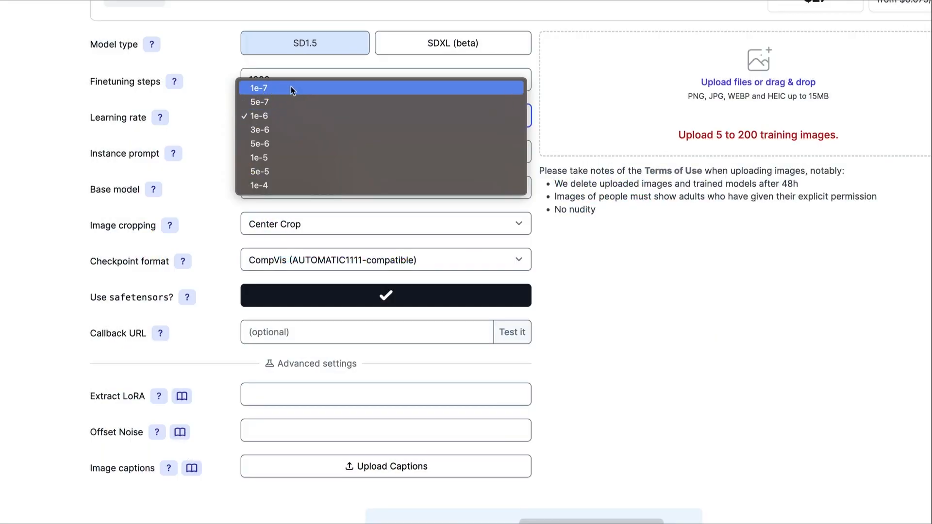
Return to the dreamlook.ai training form and set the learning rate to 3e-6.
{"action": "left_click", "coordinate": [275, 91]}
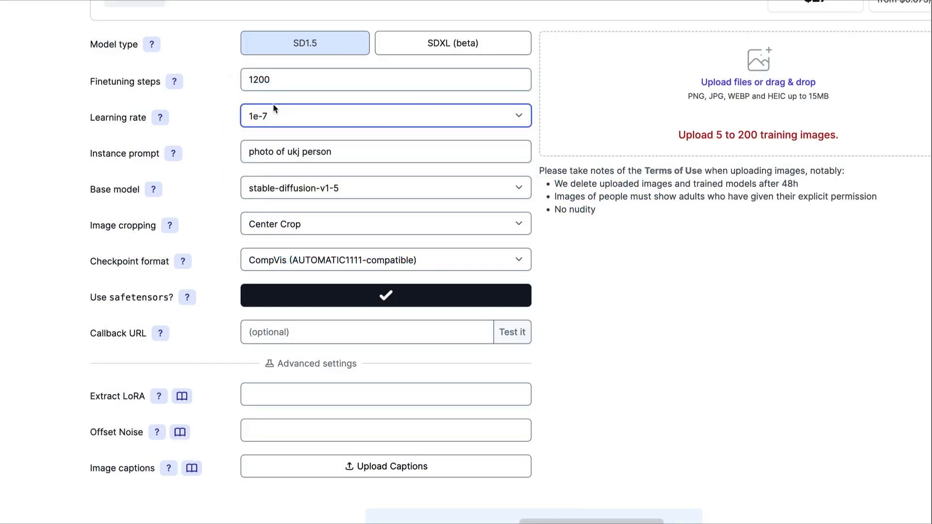
{"action": "left_click", "coordinate": [274, 112]}
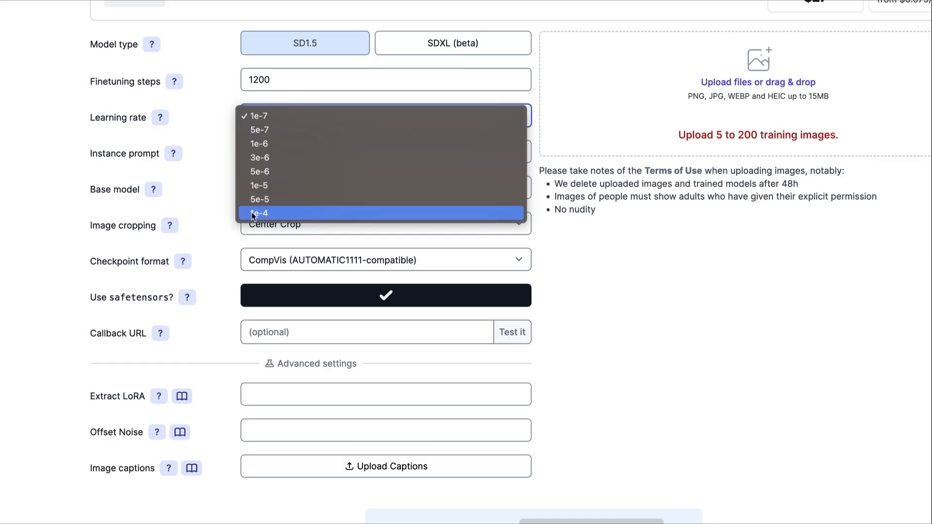
{"action": "left_click", "coordinate": [287, 154]}
Examine the instance prompt "photo of ukj person" and read its help text.
{"action": "triple_click", "coordinate": [359, 148]}
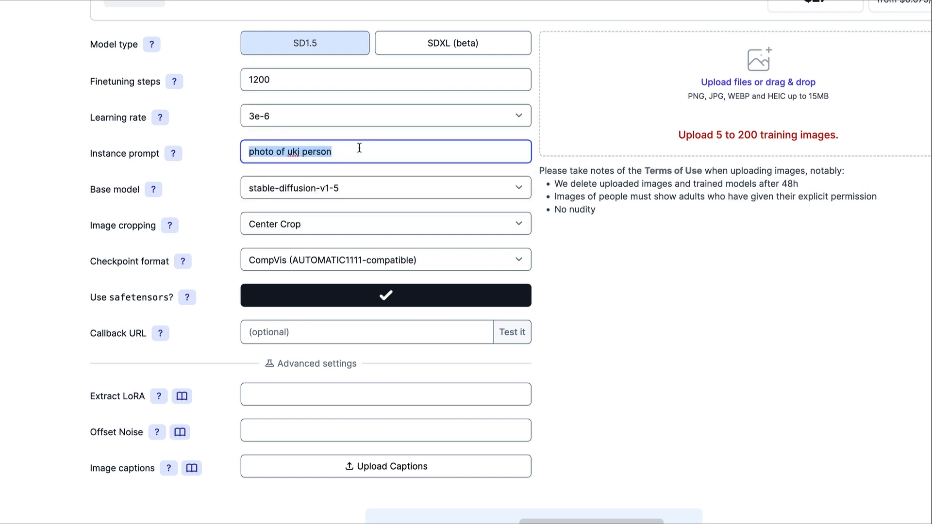
{"action": "scroll", "coordinate": [174, 240], "scroll_direction": "up", "scroll_amount": 2}
{"action": "mouse_move", "coordinate": [173, 241]}
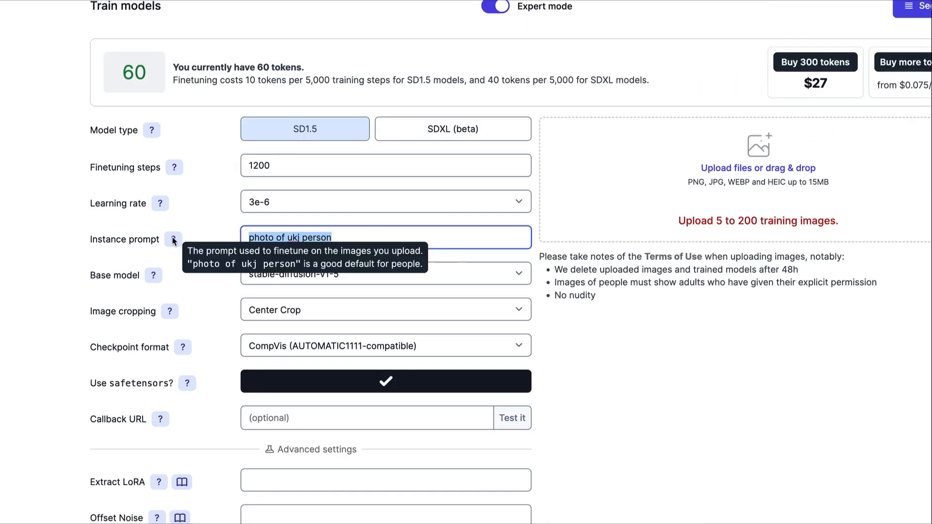
{"action": "left_click", "coordinate": [335, 237]}
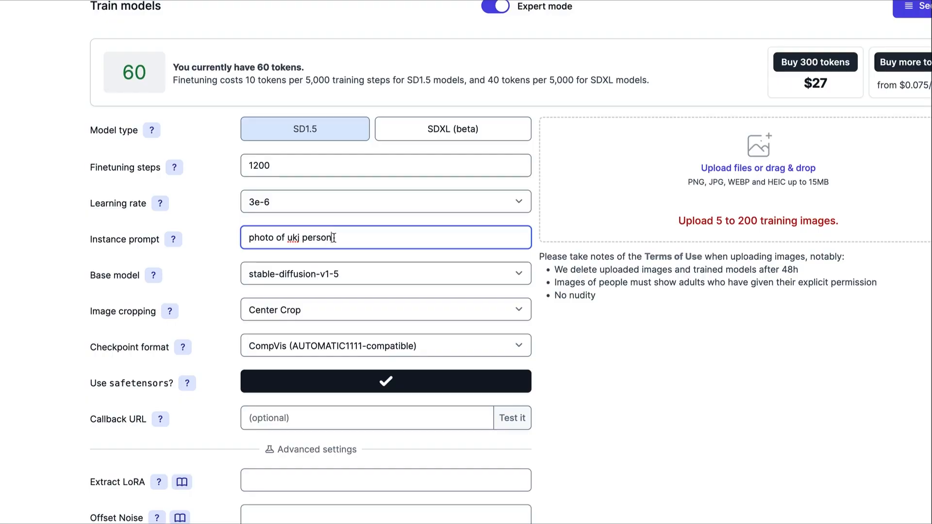
{"action": "left_click_drag", "start_coordinate": [335, 237], "coordinate": [288, 237]}
{"action": "scroll", "coordinate": [306, 289], "scroll_direction": "down", "scroll_amount": 1}
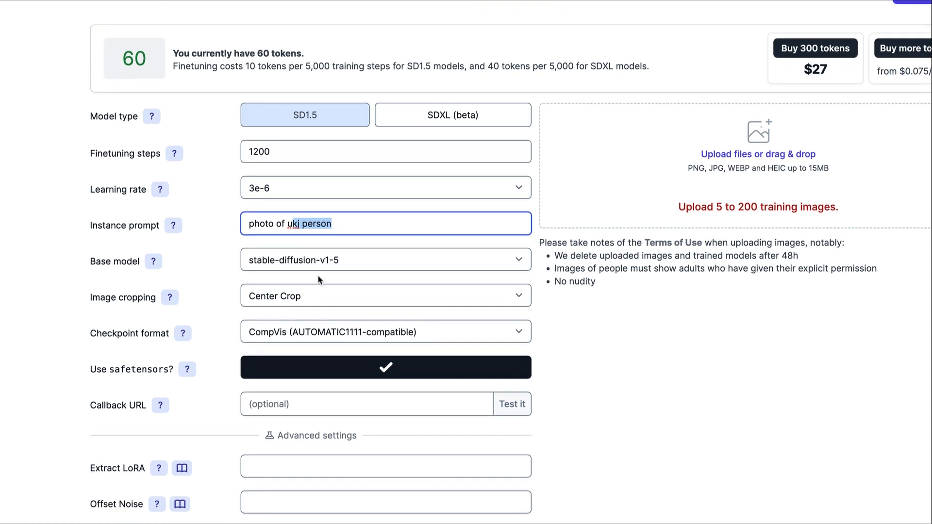
Examine the available base models and the image cropping options, keeping stable-diffusion-v1-5 as the base model.
{"action": "left_click", "coordinate": [284, 249]}
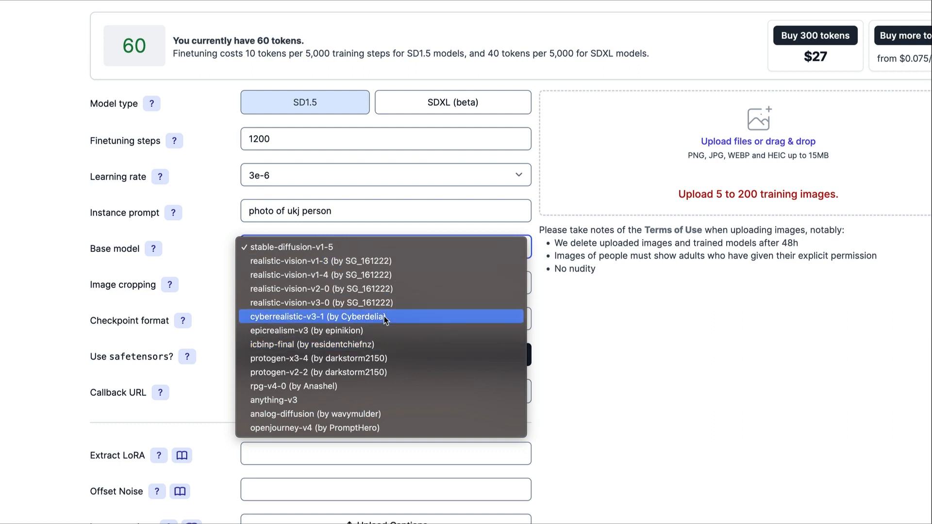
{"action": "key", "text": "Escape"}
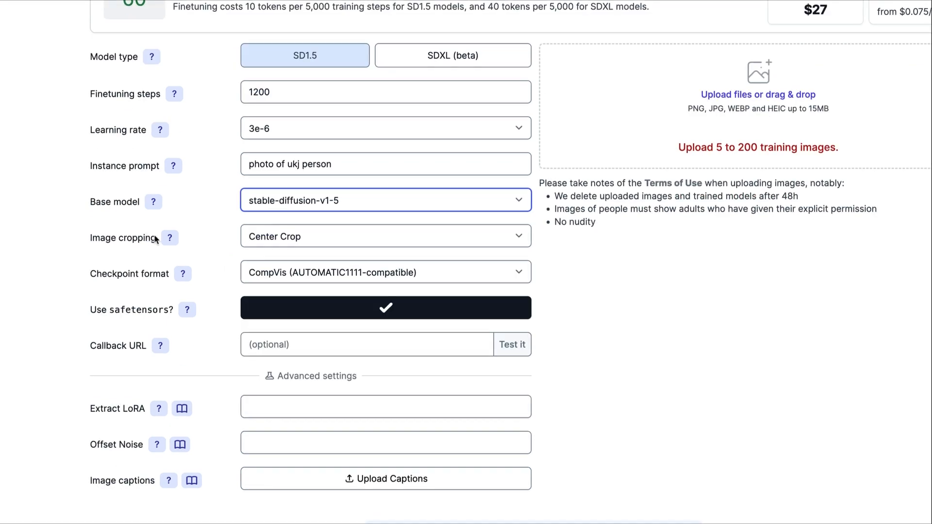
{"action": "scroll", "coordinate": [312, 231], "scroll_direction": "down", "scroll_amount": 1}
{"action": "left_click", "coordinate": [313, 236]}
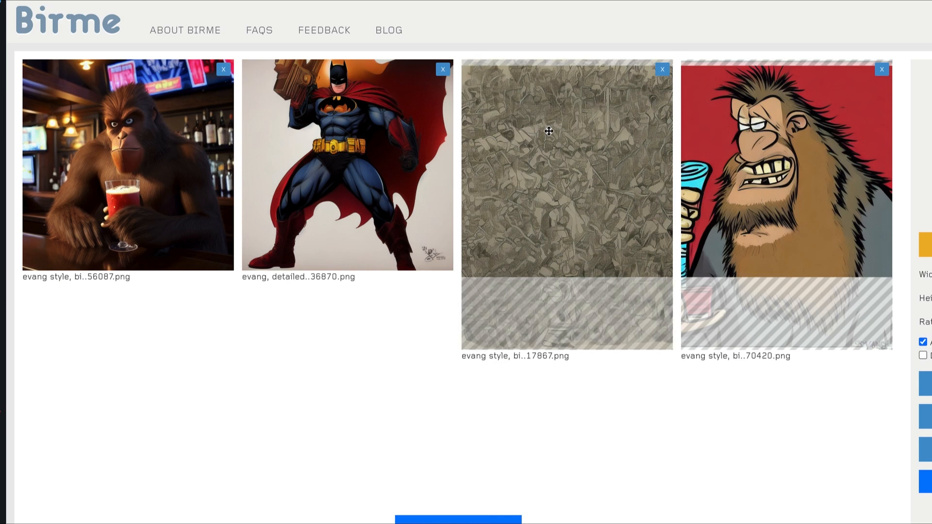
Move the third image's crop area lower in Birme, and choose Face Crop as the image cropping in dreamlook.ai.
{"action": "left_click_drag", "start_coordinate": [548, 204], "coordinate": [553, 260]}
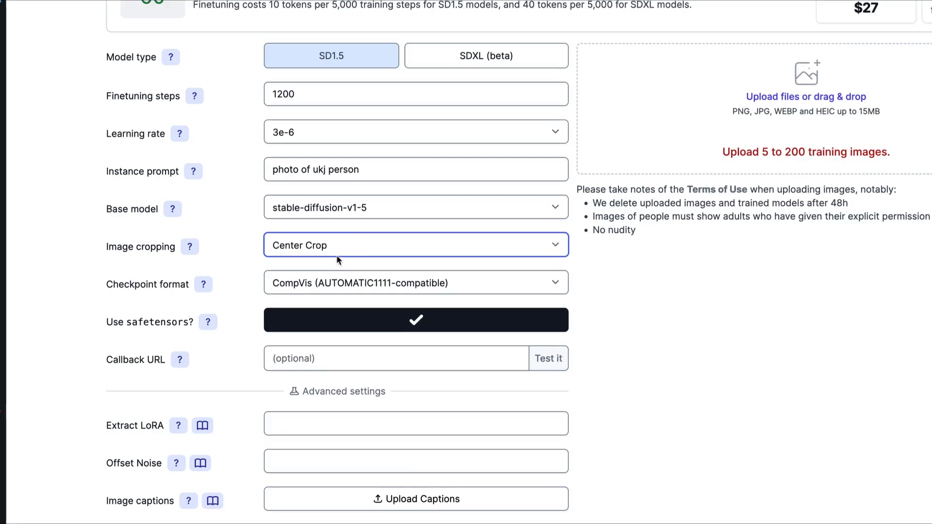
{"action": "left_click", "coordinate": [308, 249]}
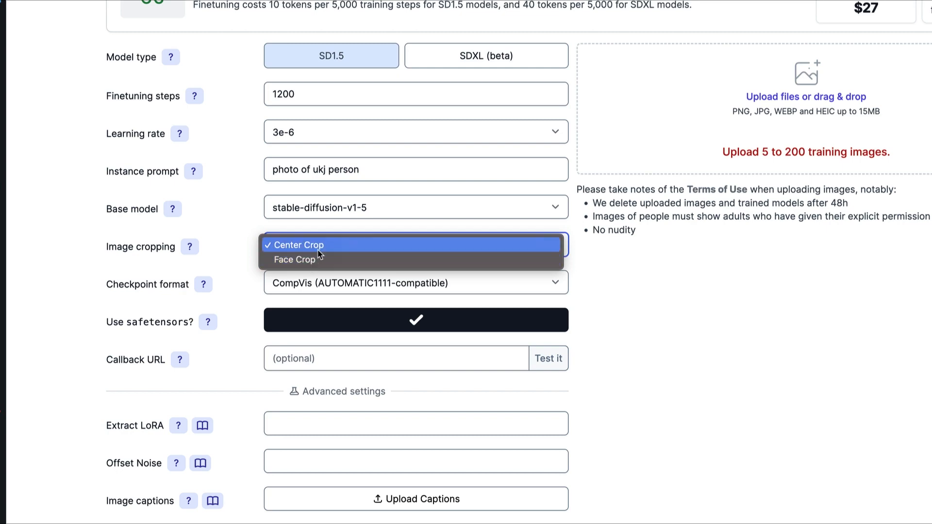
{"action": "left_click", "coordinate": [313, 260]}
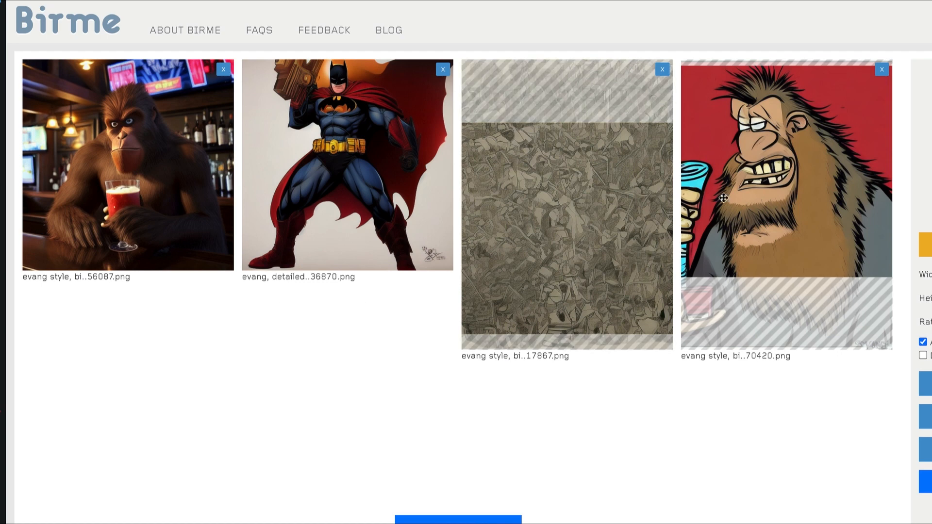
Switch to Birme and reposition the crops, placing the third image's near the middle and the fourth image's at its upper edge.
{"action": "mouse_move", "coordinate": [745, 165]}
{"action": "left_mouse_down"}
{"action": "mouse_move", "coordinate": [744, 288]}
{"action": "mouse_move", "coordinate": [750, 249]}
{"action": "left_mouse_up"}
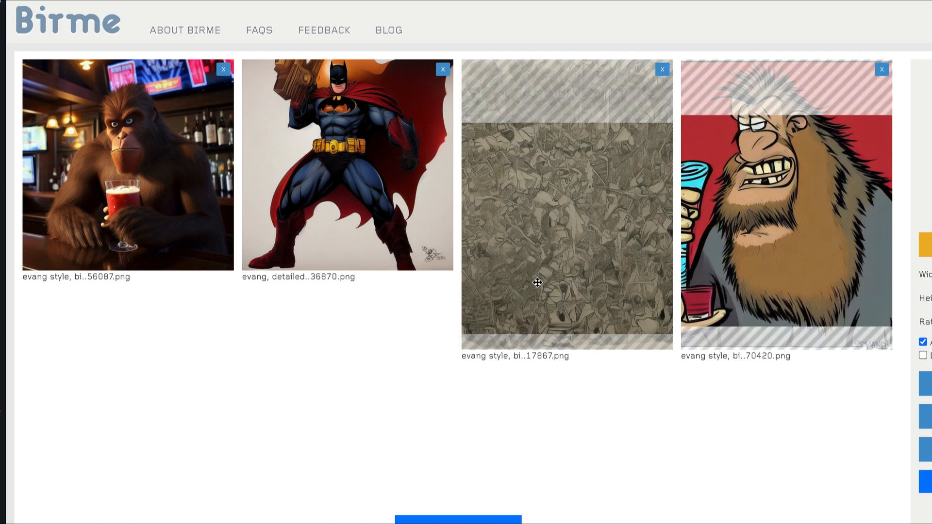
{"action": "left_click_drag", "start_coordinate": [537, 284], "coordinate": [551, 230]}
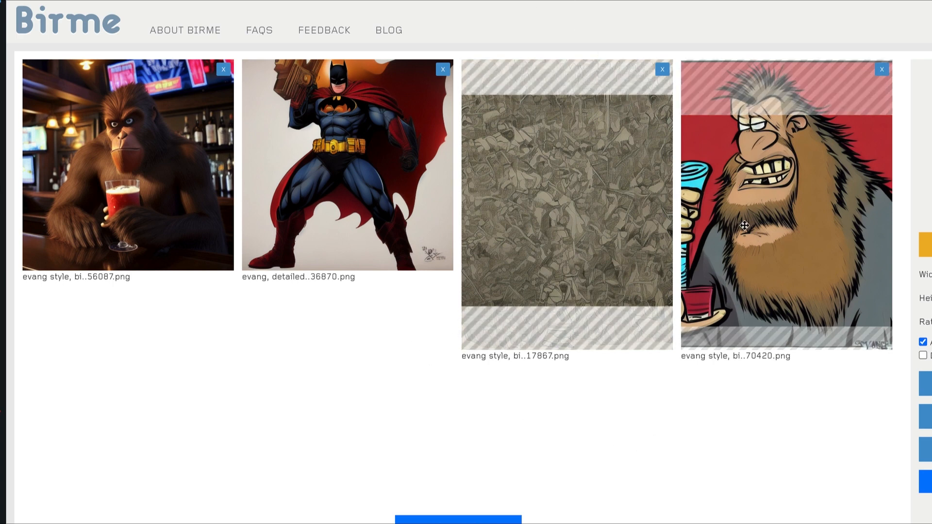
{"action": "left_click_drag", "start_coordinate": [761, 248], "coordinate": [780, 128]}
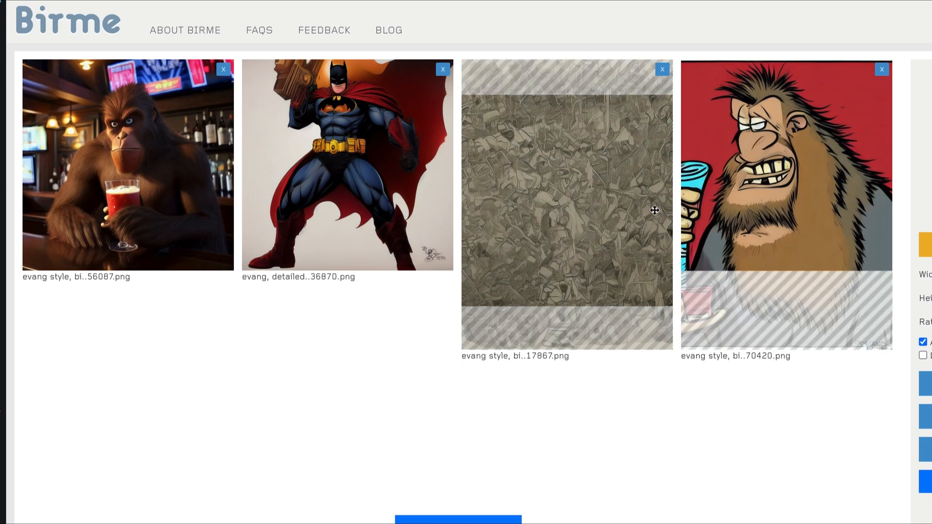
Look over the cropped images, the resize settings and the About Birme section on the Birme page.
{"action": "scroll", "coordinate": [811, 293], "scroll_direction": "down", "scroll_amount": 3}
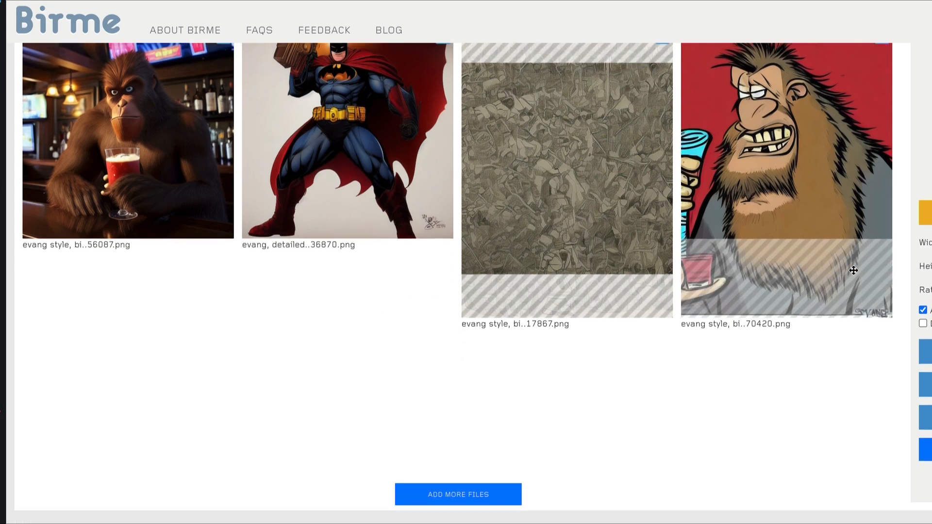
{"action": "scroll", "coordinate": [745, 238], "scroll_direction": "up", "scroll_amount": 3}
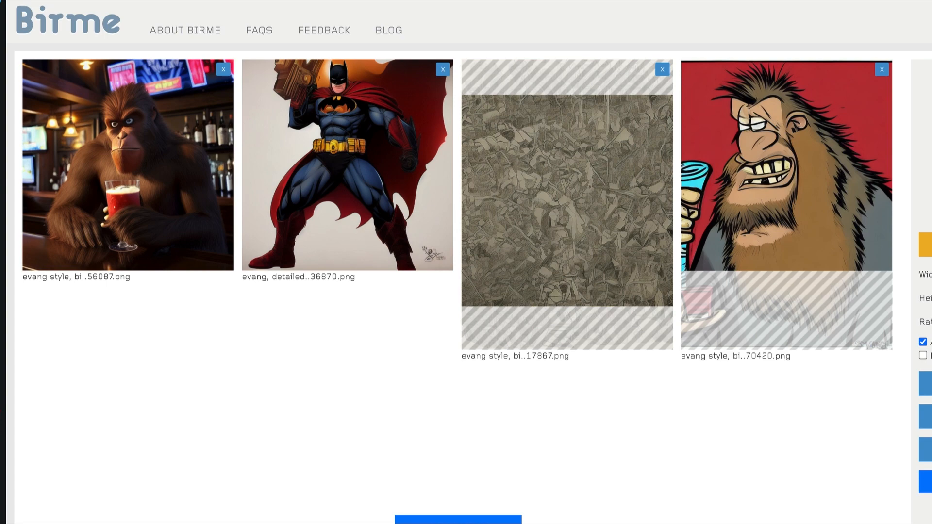
{"action": "scroll", "coordinate": [843, 254], "scroll_direction": "down", "scroll_amount": 3}
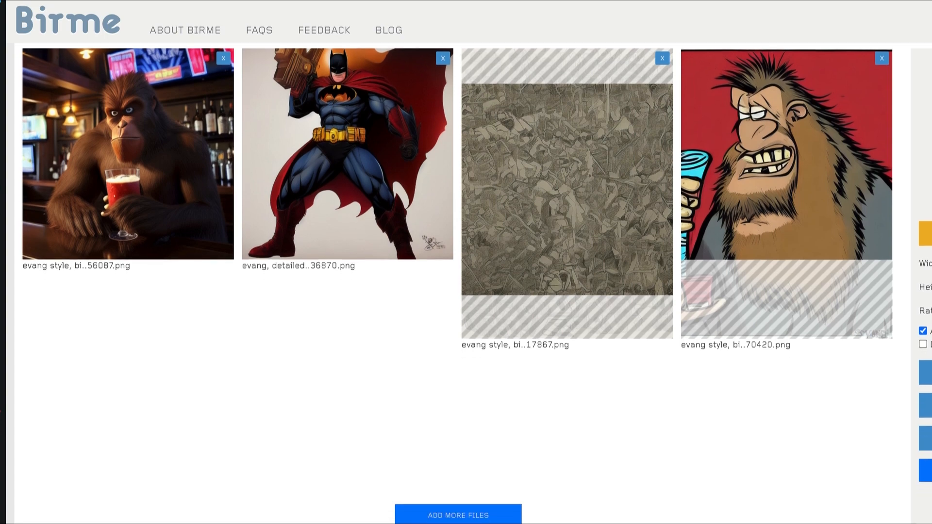
{"action": "scroll", "coordinate": [820, 250], "scroll_direction": "up", "scroll_amount": 3}
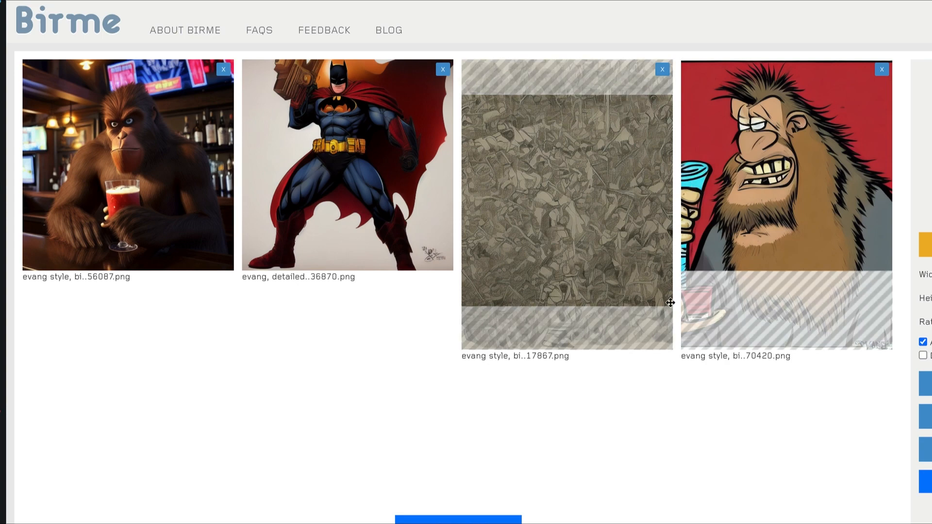
{"action": "scroll", "coordinate": [869, 269], "scroll_direction": "down", "scroll_amount": 5}
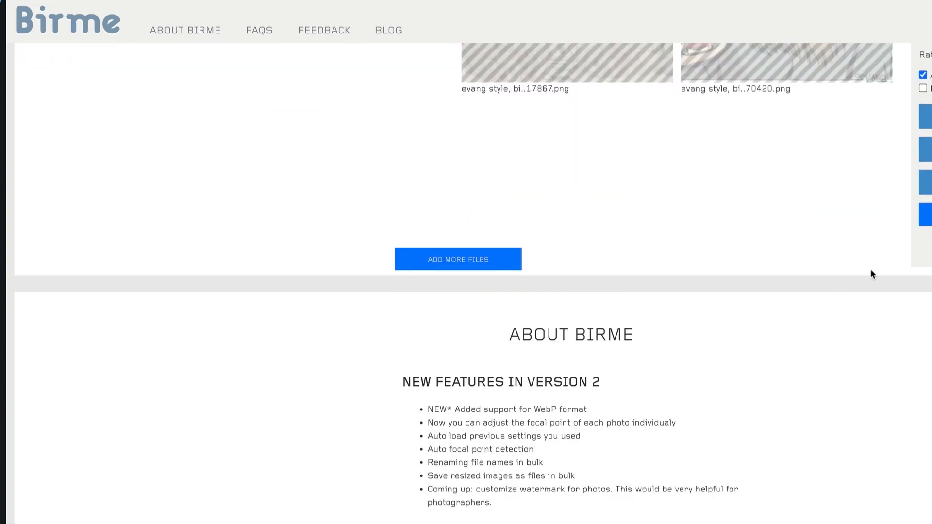
{"action": "scroll", "coordinate": [871, 269], "scroll_direction": "up", "scroll_amount": 3}
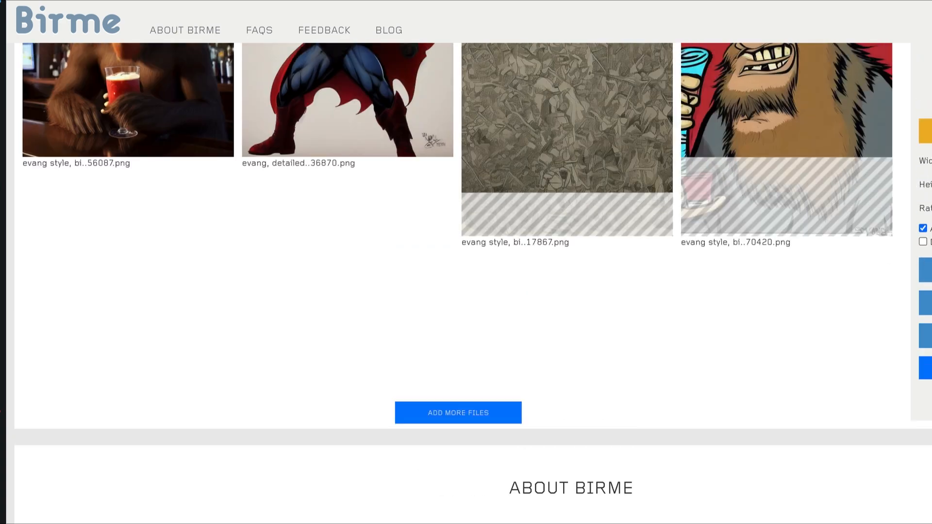
{"action": "scroll", "coordinate": [925, 340], "scroll_direction": "up", "scroll_amount": 2}
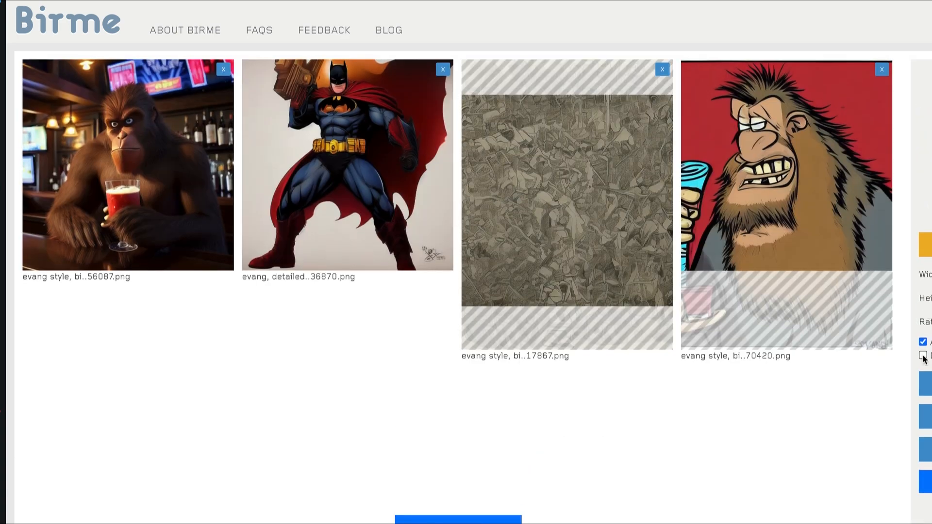
Toggle the checkbox directly below Birme's ratio setting off and on again, and look over the cropped images.
{"action": "left_click", "coordinate": [922, 342]}
{"action": "left_click", "coordinate": [923, 342]}
{"action": "left_click", "coordinate": [922, 342]}
{"action": "left_click", "coordinate": [923, 342]}
{"action": "scroll", "coordinate": [634, 371], "scroll_direction": "down", "scroll_amount": 3}
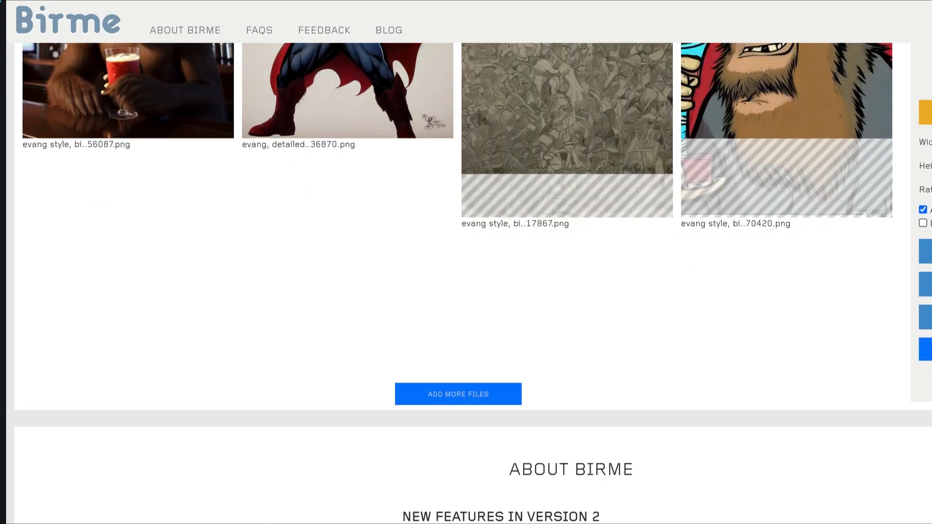
{"action": "scroll", "coordinate": [880, 318], "scroll_direction": "up", "scroll_amount": 3}
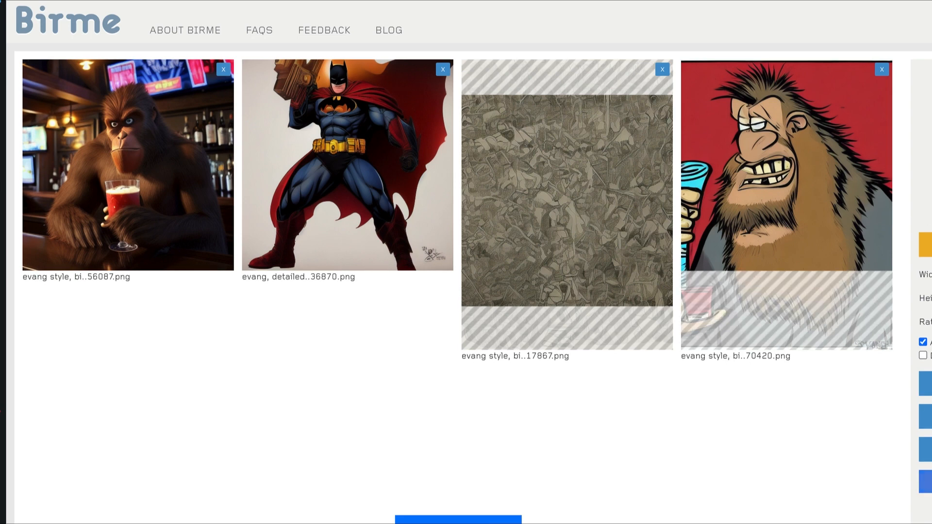
{"action": "scroll", "coordinate": [612, 327], "scroll_direction": "down", "scroll_amount": 1}
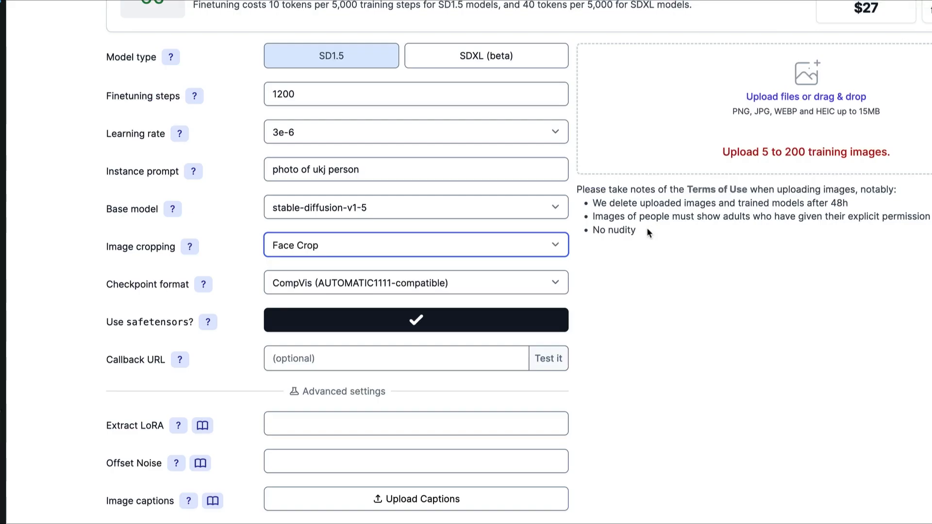
Return to dreamlook.ai, review the SD1.5 training settings and examine the checkpoint format options, keeping CompVis (AUTOMATIC1111-compatible).
{"action": "scroll", "coordinate": [631, 194], "scroll_direction": "up", "scroll_amount": 3}
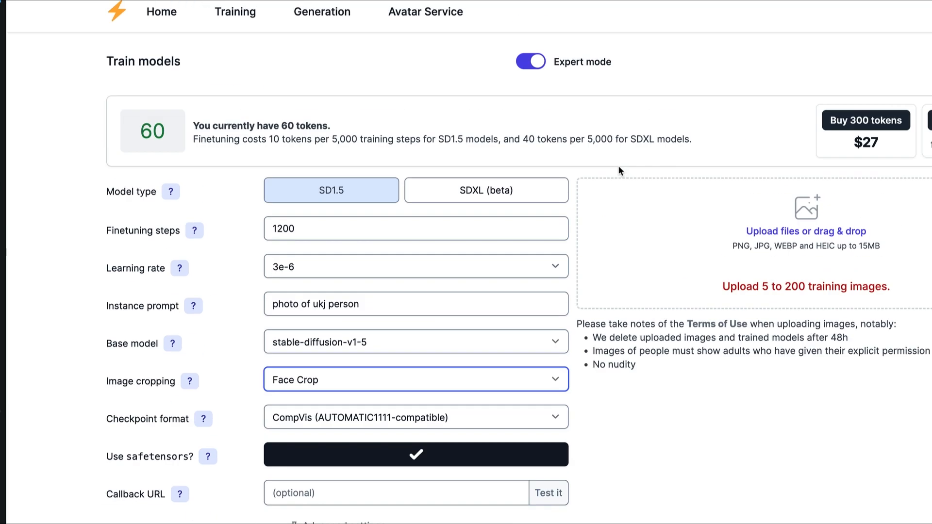
{"action": "scroll", "coordinate": [651, 286], "scroll_direction": "down", "scroll_amount": 1}
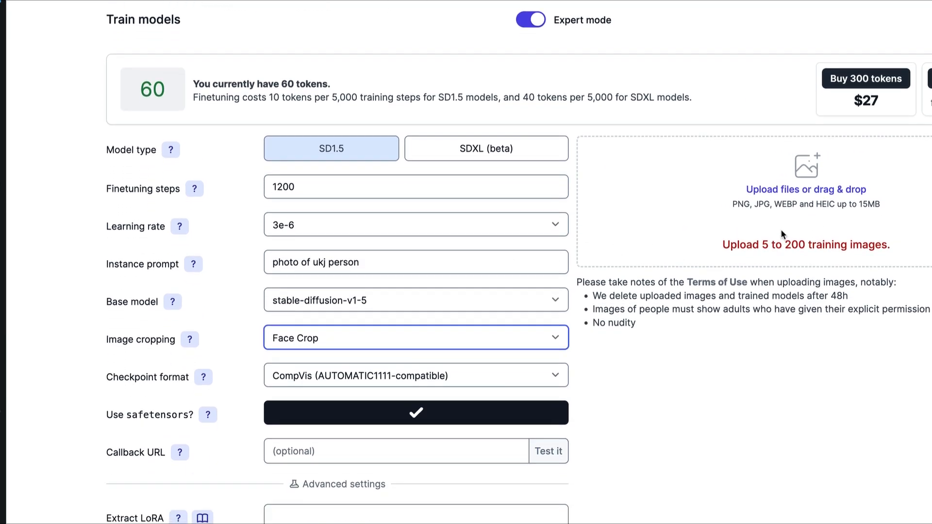
{"action": "scroll", "coordinate": [735, 210], "scroll_direction": "down", "scroll_amount": 2}
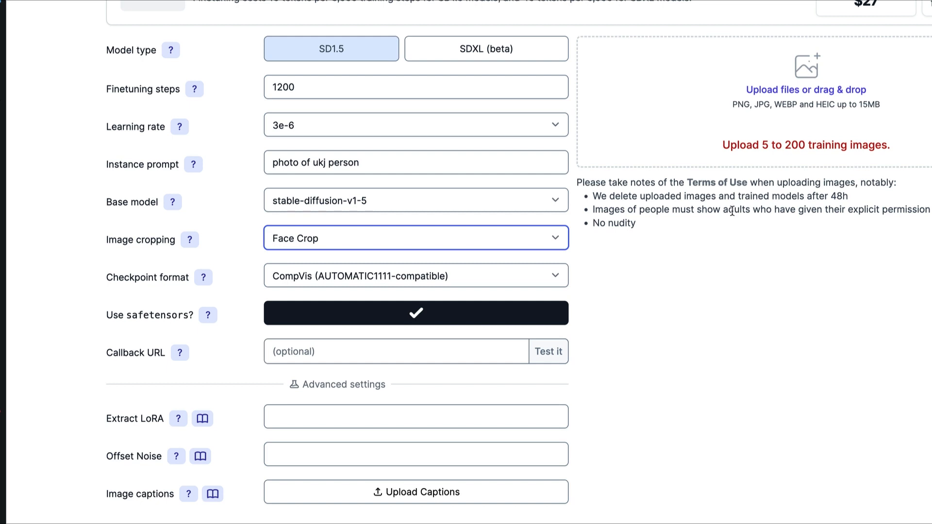
{"action": "scroll", "coordinate": [734, 209], "scroll_direction": "up", "scroll_amount": 2}
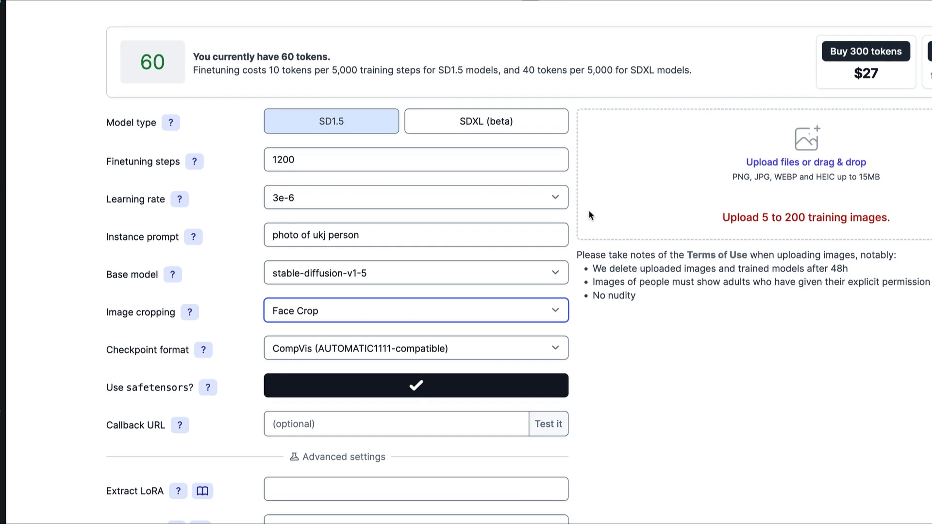
{"action": "scroll", "coordinate": [588, 210], "scroll_direction": "down", "scroll_amount": 2}
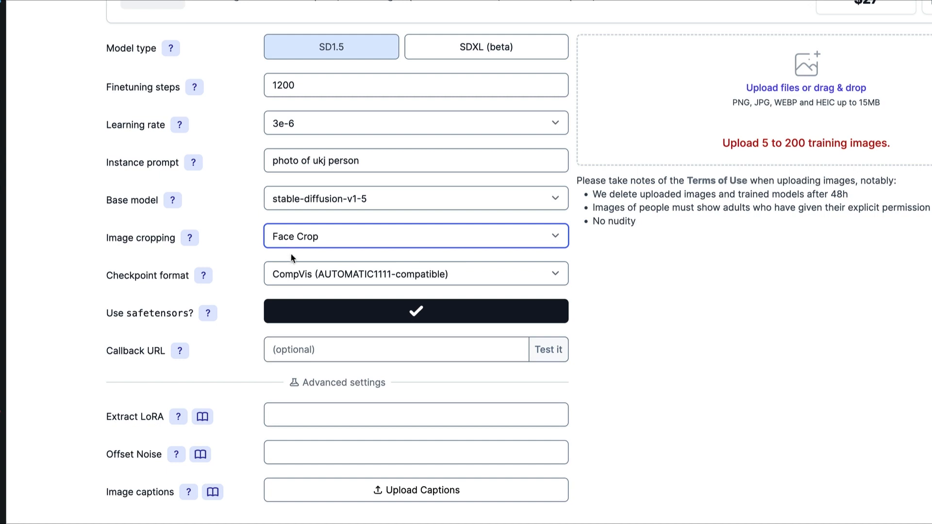
{"action": "left_click", "coordinate": [318, 274]}
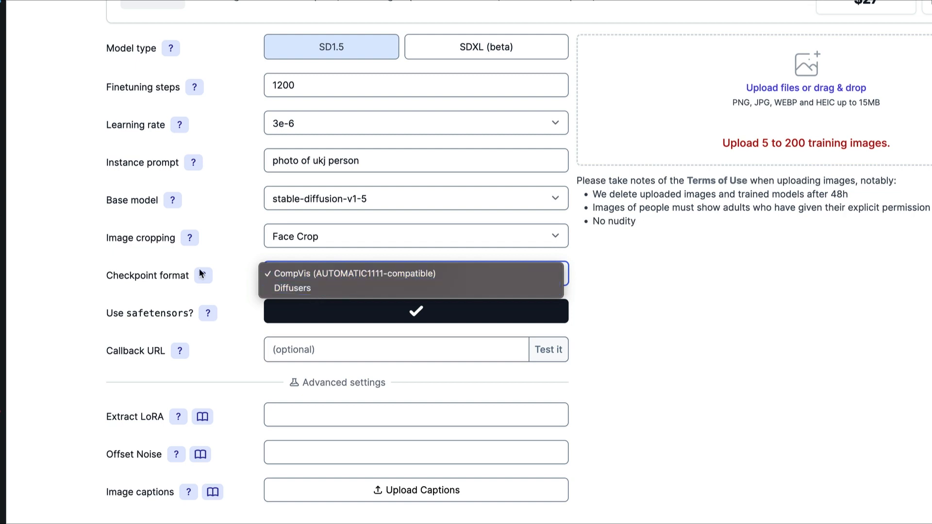
{"action": "left_click", "coordinate": [239, 271]}
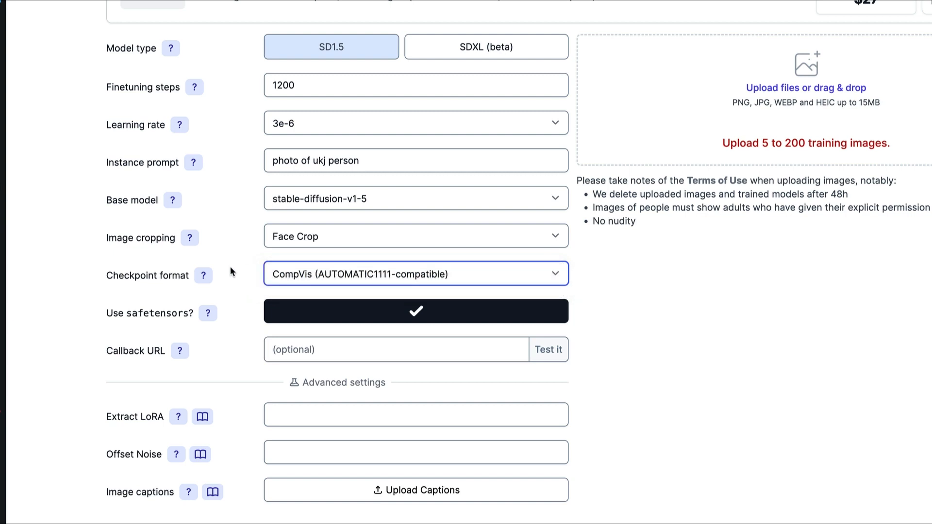
{"action": "left_click", "coordinate": [377, 281]}
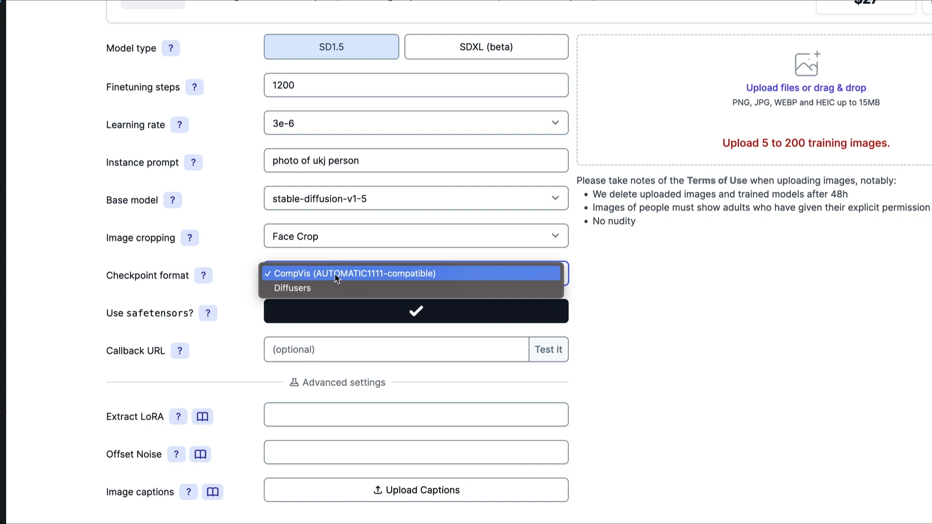
{"action": "left_click", "coordinate": [233, 266]}
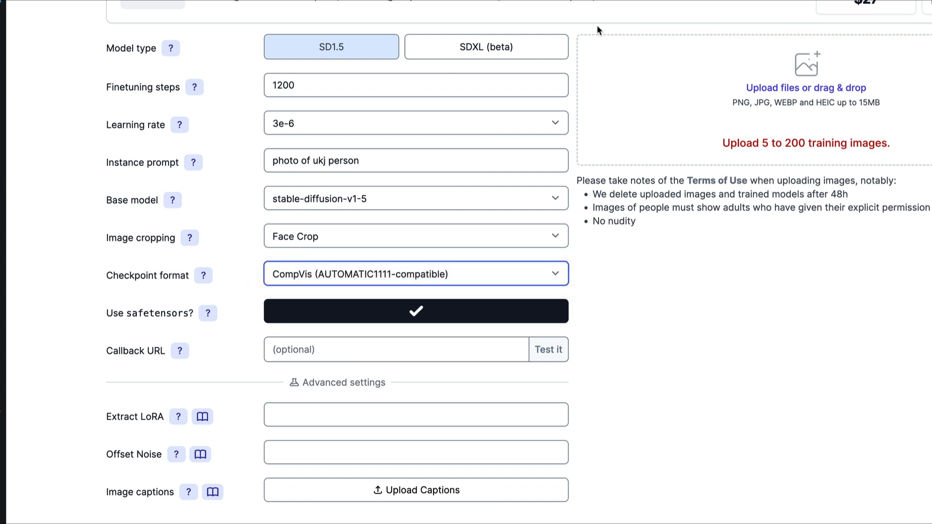
Check which checkpoint formats SDXL (beta) offers, and return the model type to SD1.5.
{"action": "left_click", "coordinate": [501, 57]}
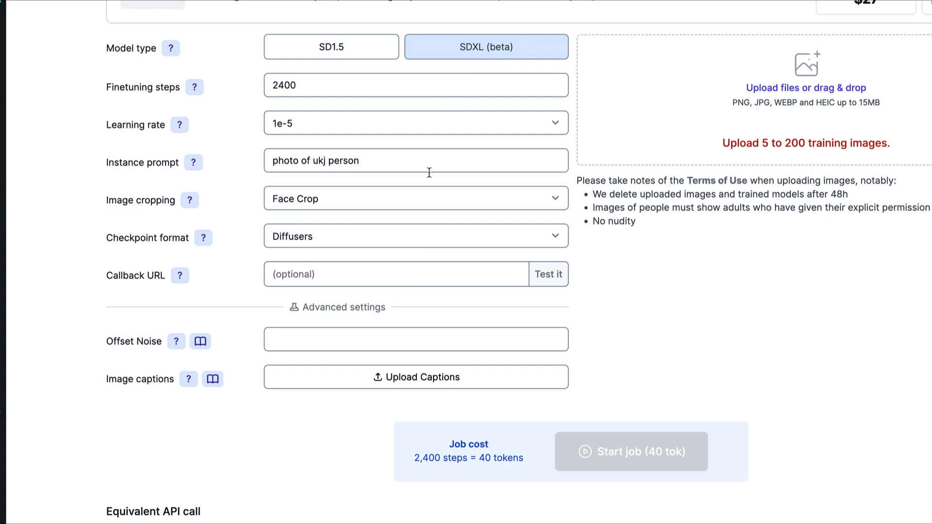
{"action": "left_click", "coordinate": [351, 242]}
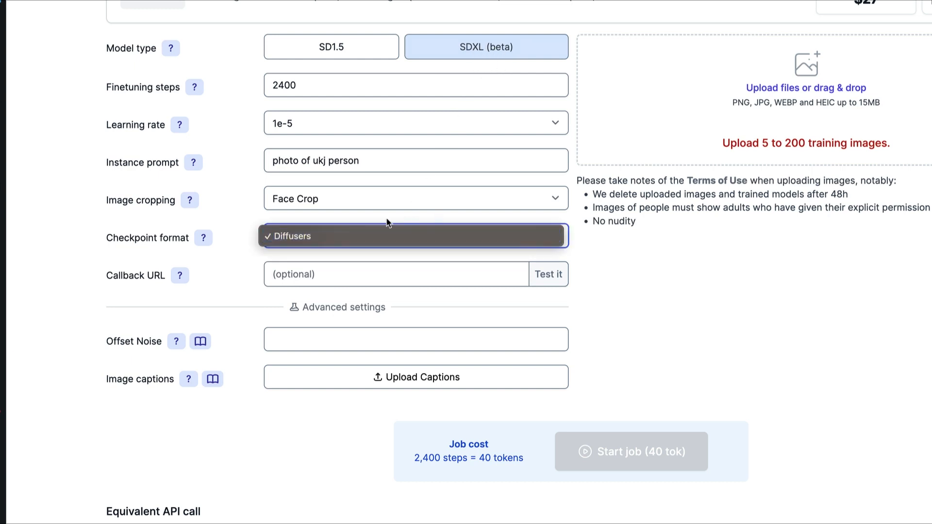
{"action": "left_click", "coordinate": [224, 213]}
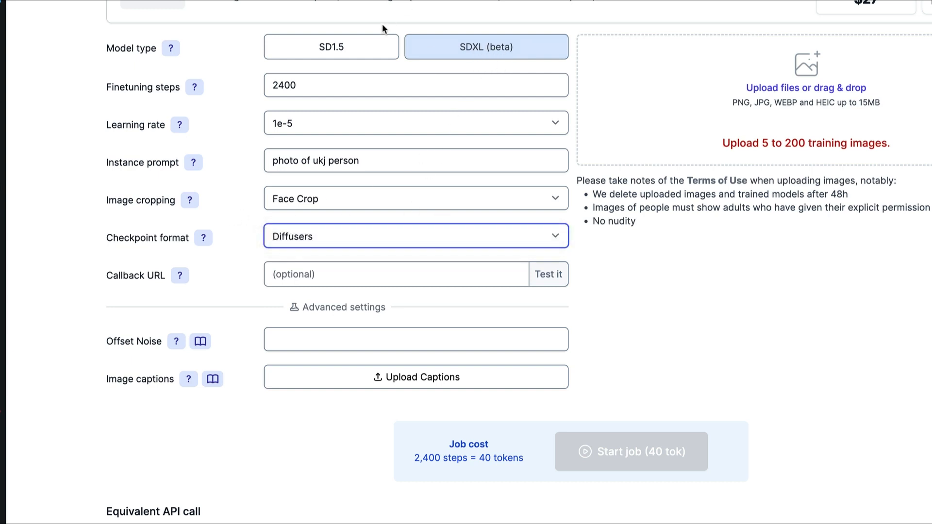
{"action": "left_click", "coordinate": [326, 49]}
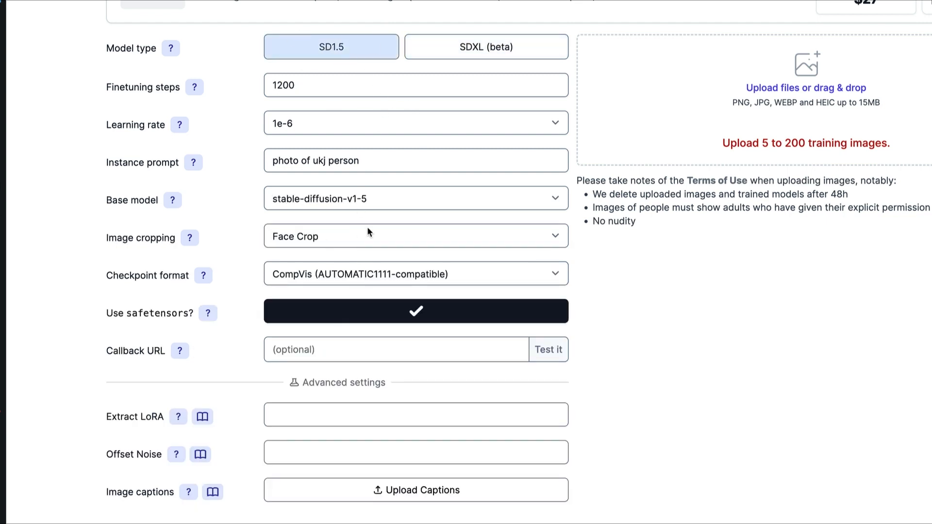
Toggle the safetensors option off and back on, and enable Extract LoRA in the advanced settings.
{"action": "scroll", "coordinate": [410, 312], "scroll_direction": "down", "scroll_amount": 2}
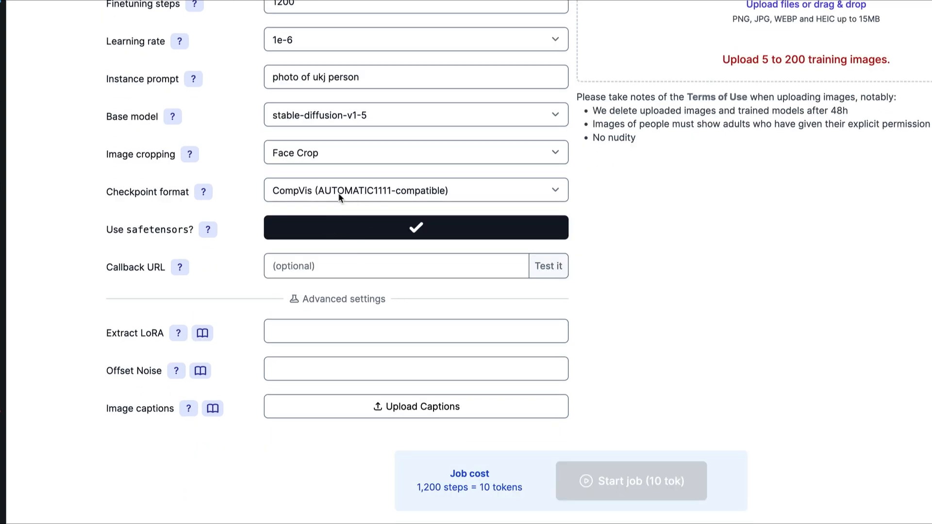
{"action": "left_click", "coordinate": [304, 226]}
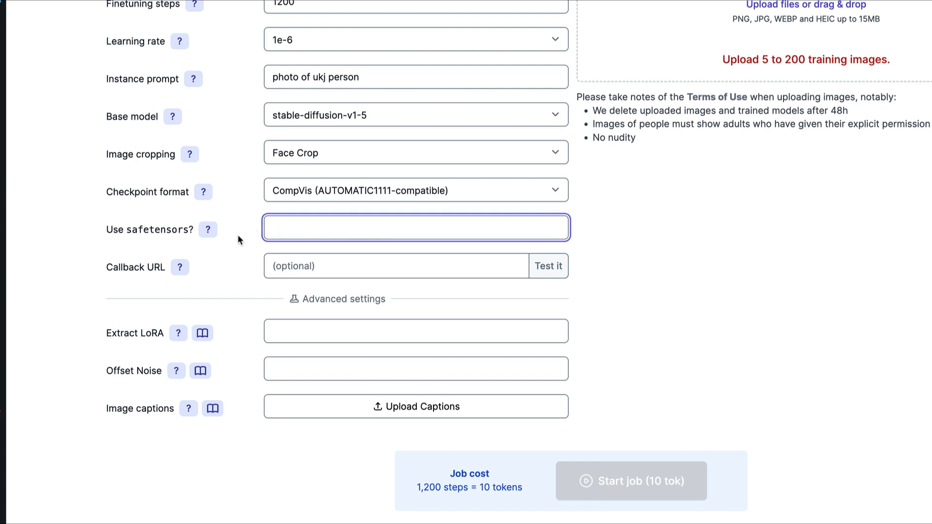
{"action": "mouse_move", "coordinate": [240, 232]}
{"action": "left_click", "coordinate": [382, 228]}
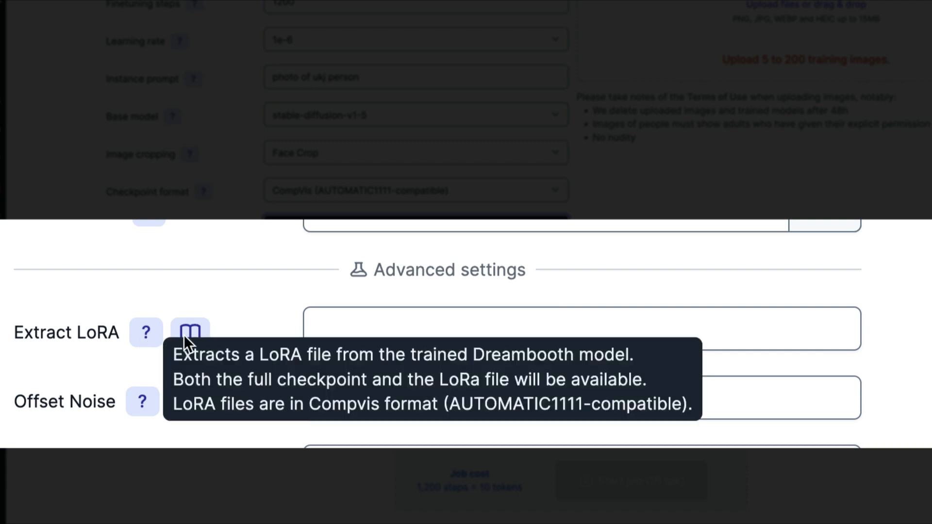
{"action": "left_click", "coordinate": [403, 333]}
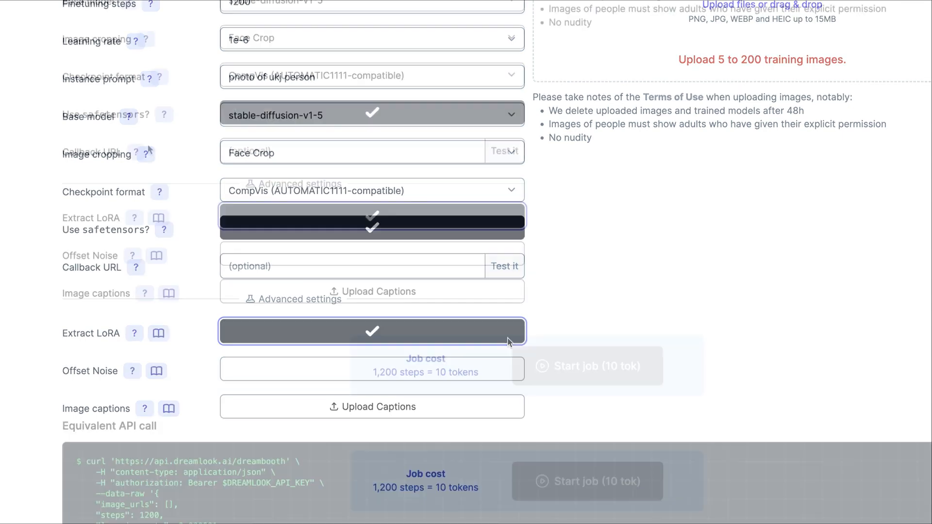
Try the Offset Noise option on and off in the advanced settings.
{"action": "mouse_move", "coordinate": [136, 147]}
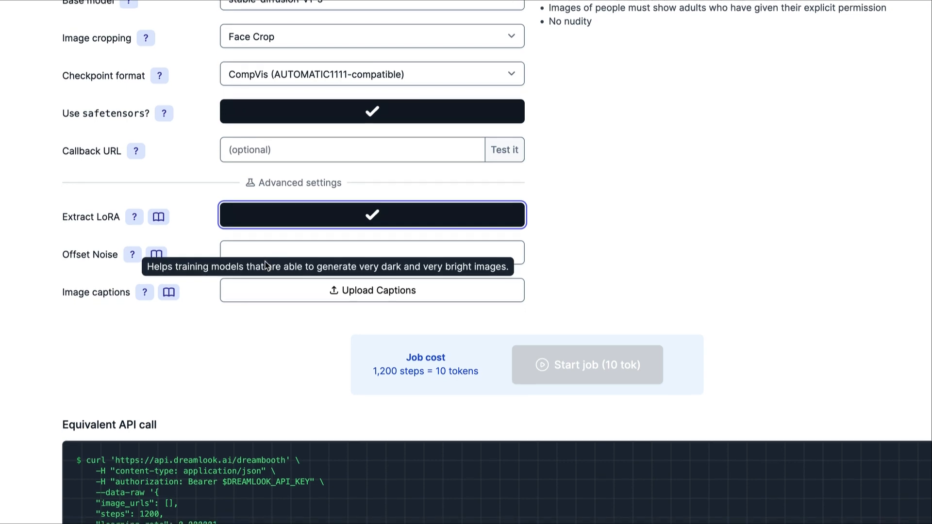
{"action": "scroll", "coordinate": [219, 245], "scroll_direction": "down", "scroll_amount": 1}
{"action": "left_click", "coordinate": [322, 232]}
{"action": "left_click", "coordinate": [320, 232]}
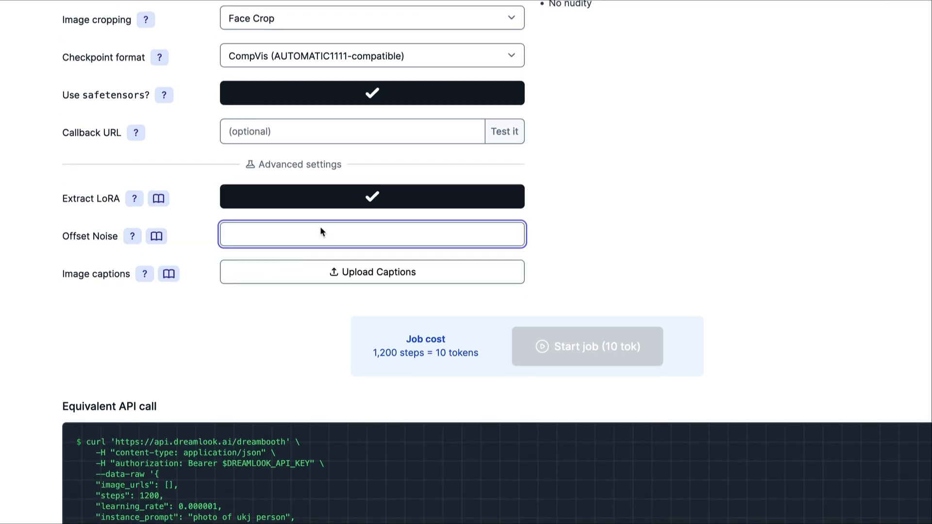
Open the Offset Noise documentation in a new tab and examine its explanation and the comparison images with and without Offset Noise.
{"action": "right_click", "coordinate": [156, 241]}
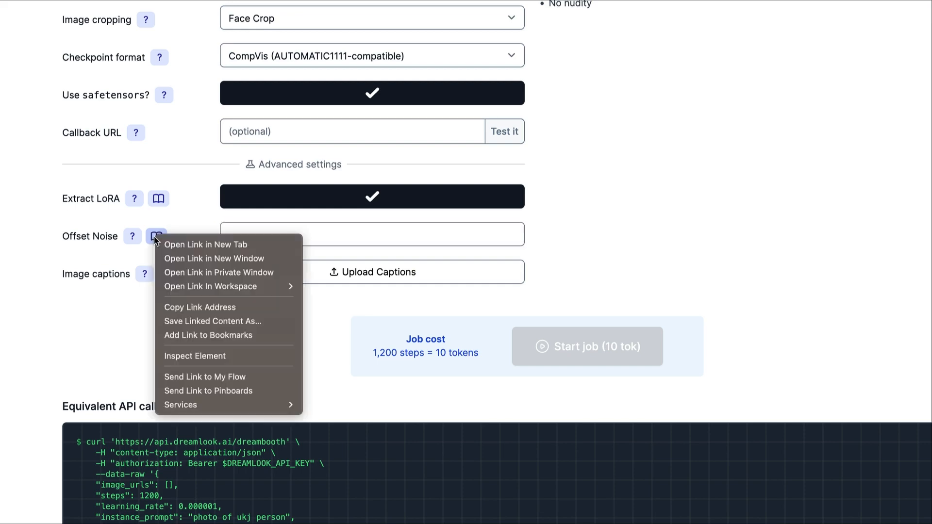
{"action": "left_click", "coordinate": [211, 245]}
{"action": "scroll", "coordinate": [664, 147], "scroll_direction": "down", "scroll_amount": 4}
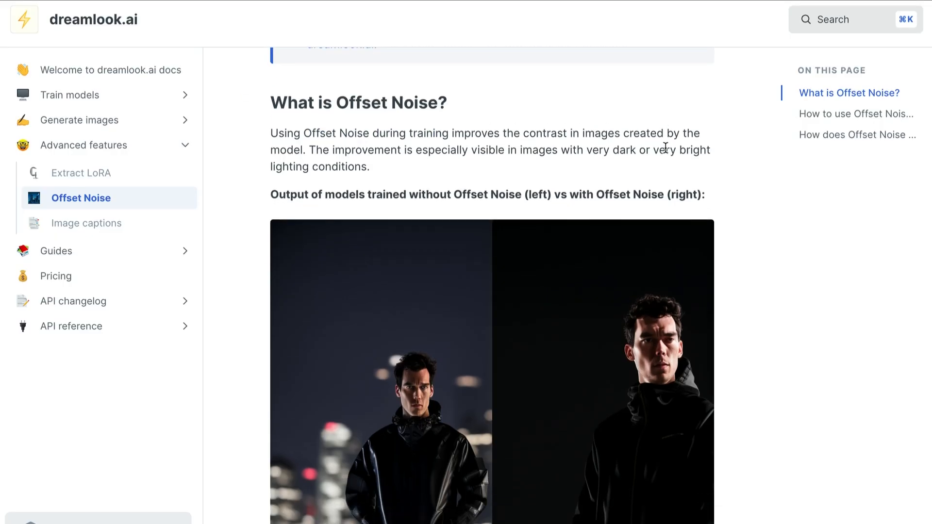
{"action": "scroll", "coordinate": [664, 147], "scroll_direction": "down", "scroll_amount": 1}
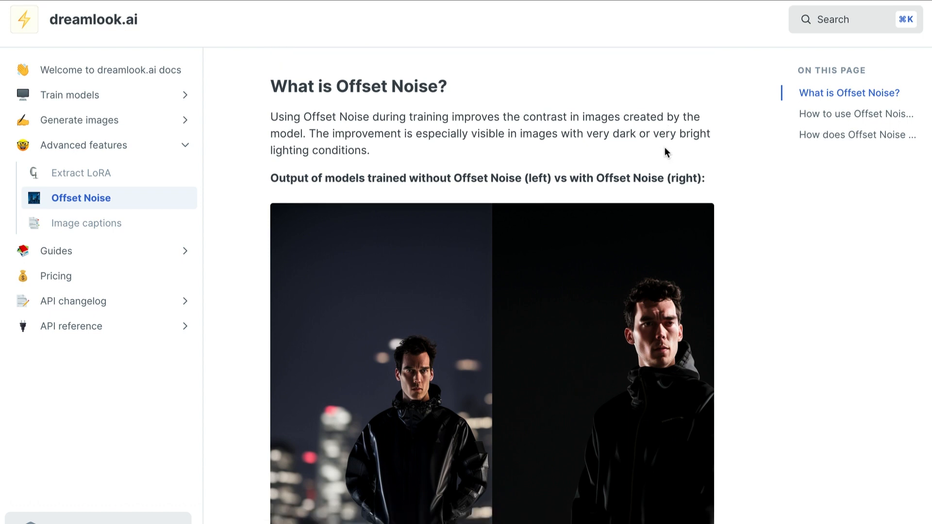
{"action": "scroll", "coordinate": [665, 147], "scroll_direction": "down", "scroll_amount": 3}
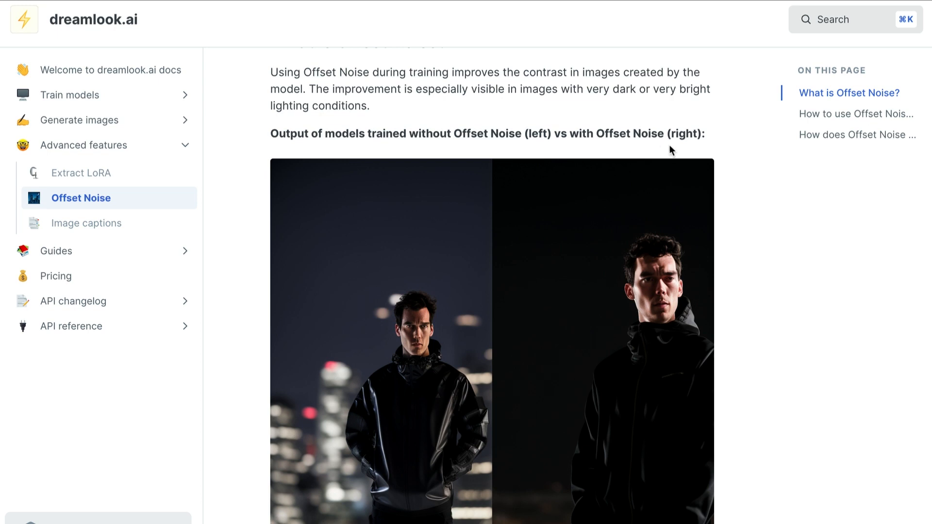
{"action": "scroll", "coordinate": [675, 145], "scroll_direction": "down", "scroll_amount": 4}
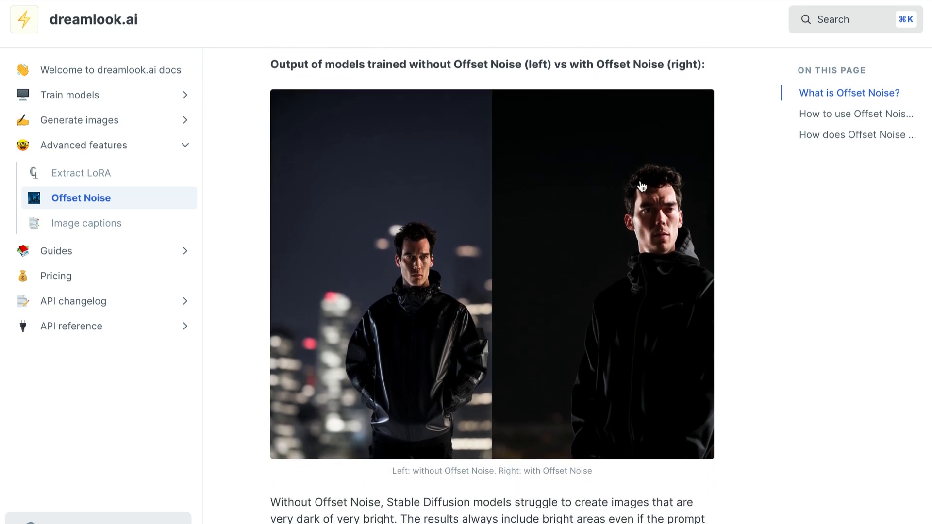
{"action": "scroll", "coordinate": [426, 240], "scroll_direction": "down", "scroll_amount": 3}
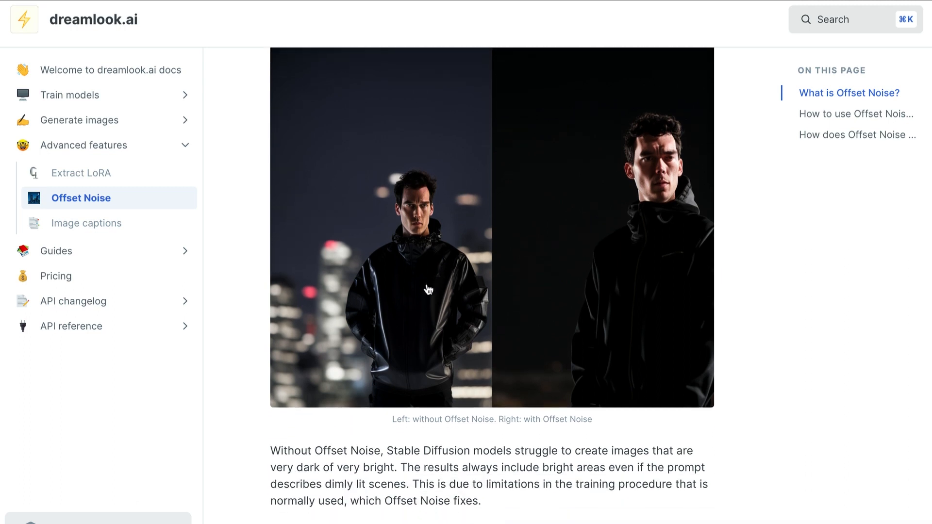
{"action": "scroll", "coordinate": [426, 289], "scroll_direction": "up", "scroll_amount": 6}
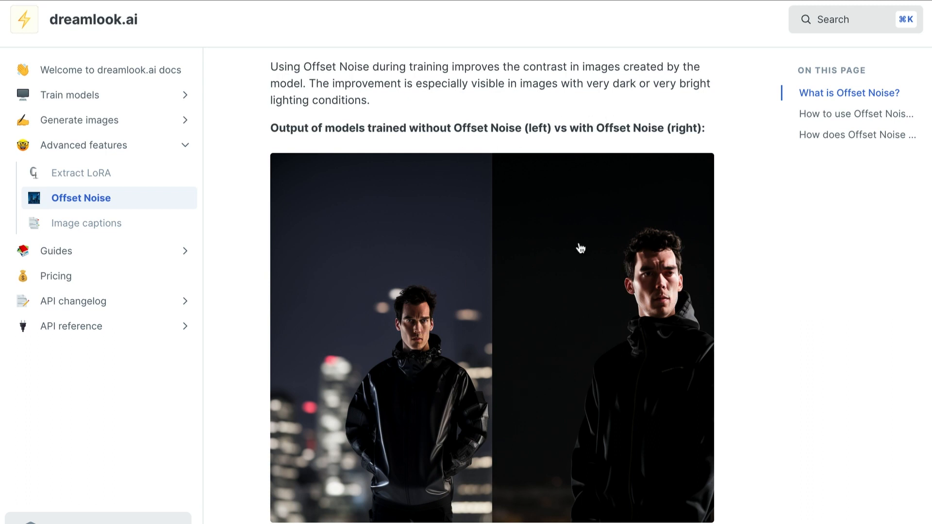
{"action": "scroll", "coordinate": [585, 333], "scroll_direction": "down", "scroll_amount": 2}
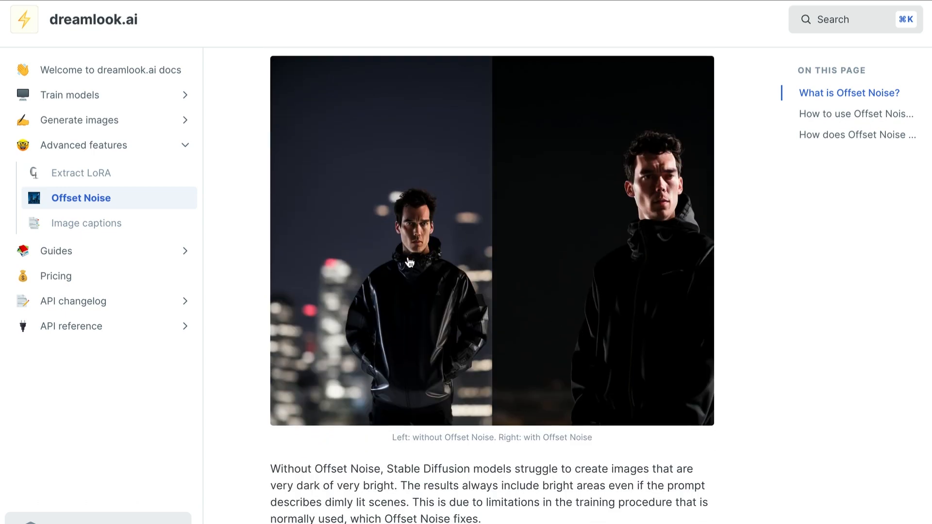
Read the documentation sections on using Offset Noise through the website and the API, and on how it works.
{"action": "scroll", "coordinate": [587, 325], "scroll_direction": "down", "scroll_amount": 10}
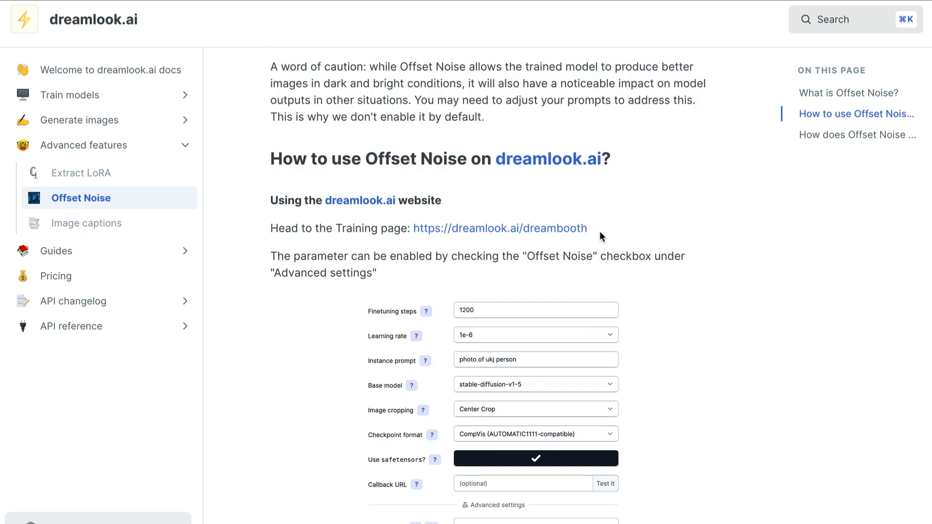
{"action": "scroll", "coordinate": [600, 235], "scroll_direction": "down", "scroll_amount": 7}
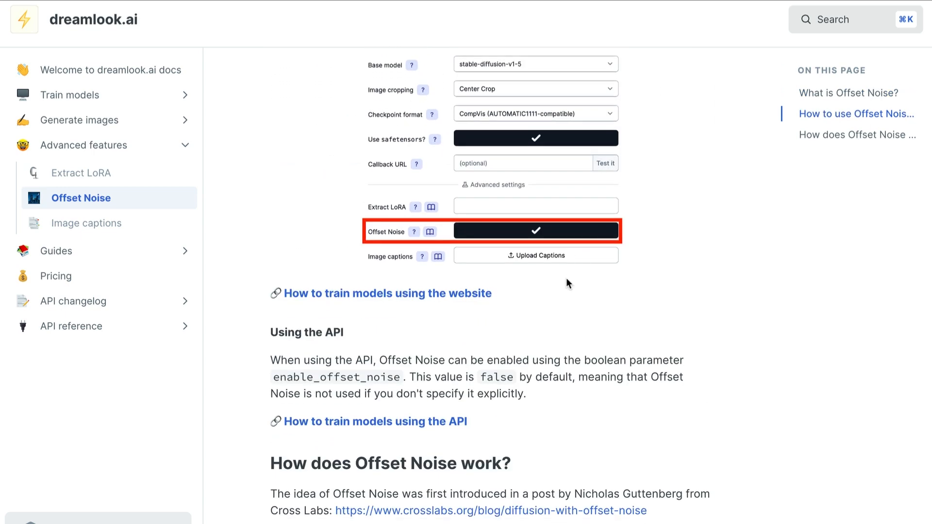
{"action": "scroll", "coordinate": [580, 220], "scroll_direction": "down", "scroll_amount": 1}
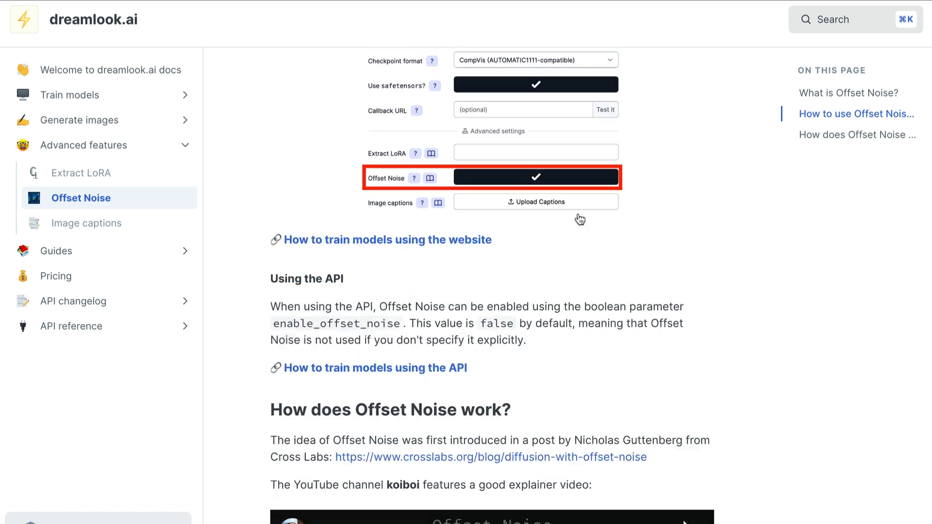
{"action": "scroll", "coordinate": [579, 219], "scroll_direction": "down", "scroll_amount": 8}
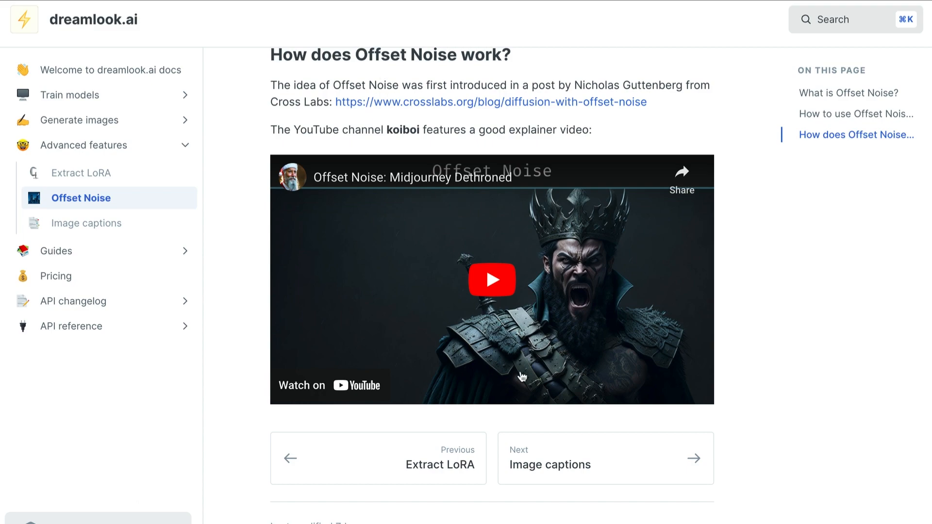
{"action": "scroll", "coordinate": [364, 178], "scroll_direction": "up", "scroll_amount": 2}
{"action": "scroll", "coordinate": [364, 178], "scroll_direction": "up", "scroll_amount": 3}
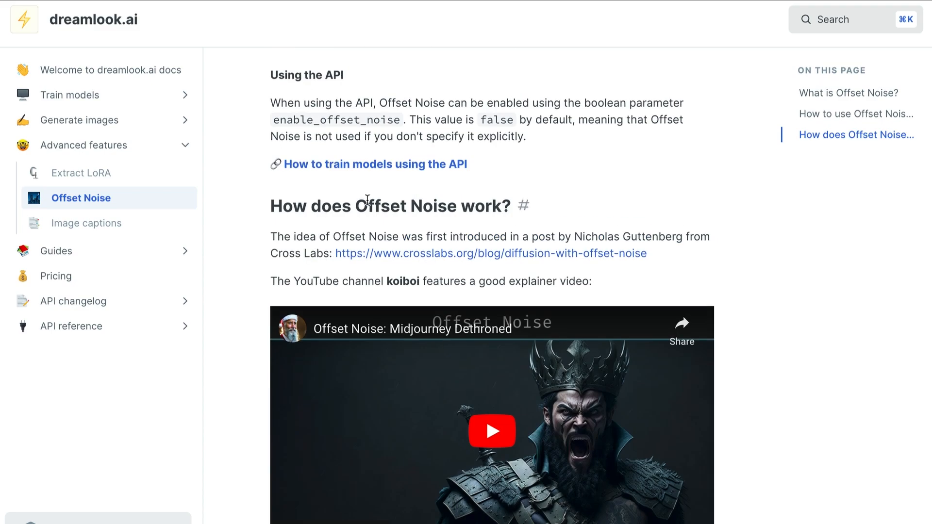
Review the section on how Offset Noise works and examine the comparison images with and without it again.
{"action": "scroll", "coordinate": [485, 301], "scroll_direction": "down", "scroll_amount": 4}
{"action": "scroll", "coordinate": [484, 266], "scroll_direction": "up", "scroll_amount": 1}
{"action": "scroll", "coordinate": [484, 266], "scroll_direction": "up", "scroll_amount": 15}
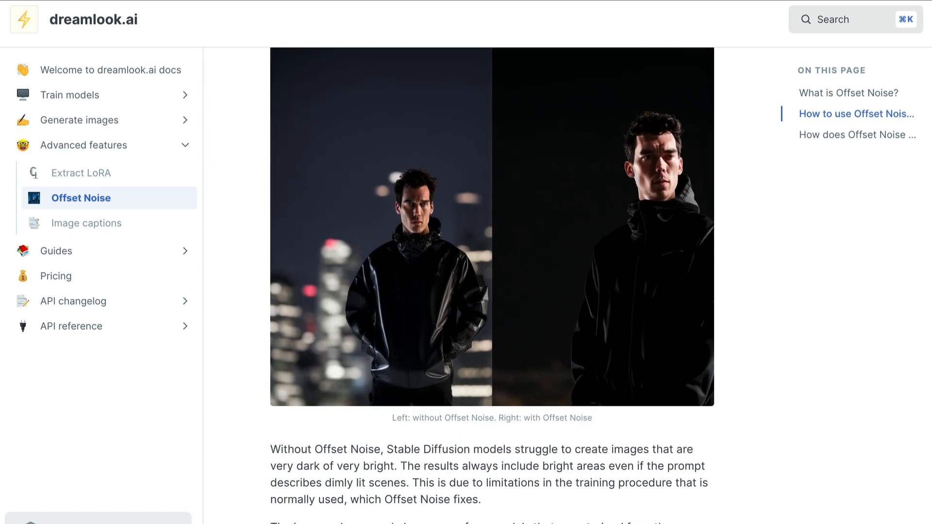
{"action": "scroll", "coordinate": [563, 176], "scroll_direction": "up", "scroll_amount": 1}
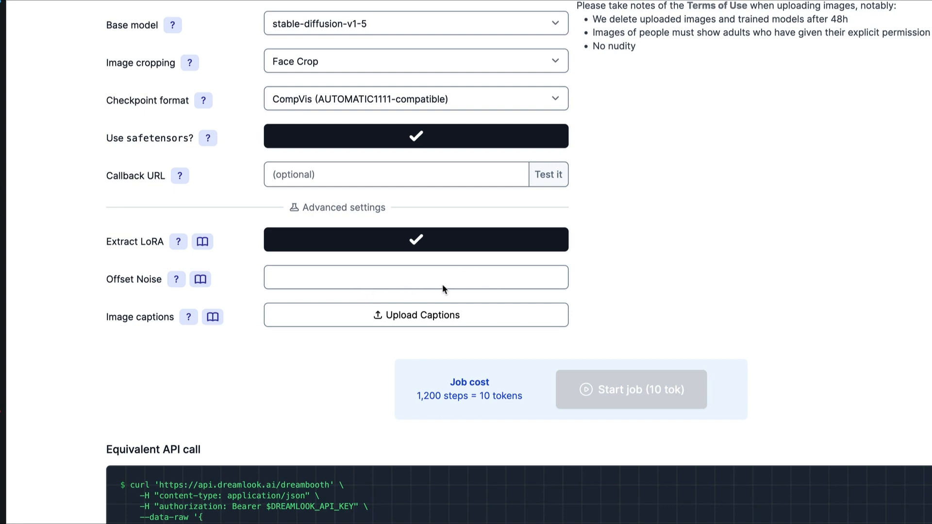
Return to the SD1.5 training settings and set the learning rate to 5e-6.
{"action": "scroll", "coordinate": [365, 435], "scroll_direction": "up", "scroll_amount": 3}
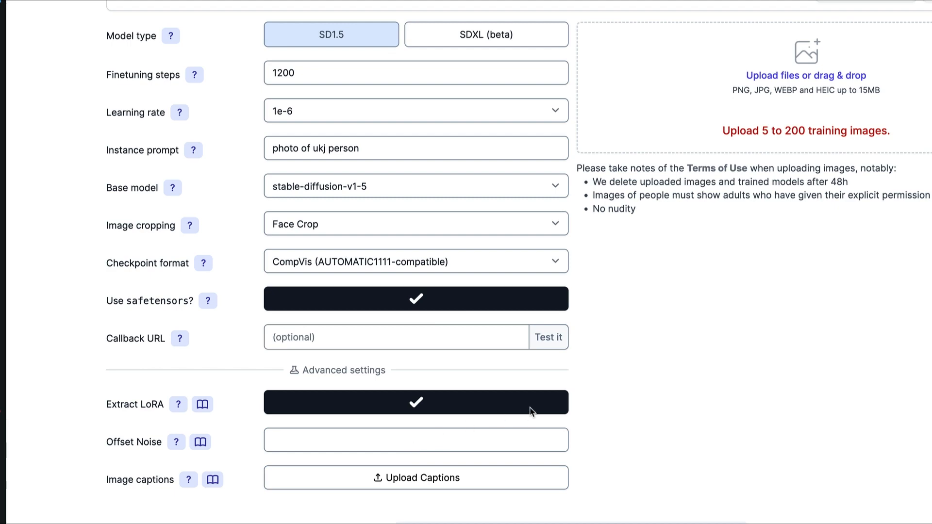
{"action": "scroll", "coordinate": [544, 404], "scroll_direction": "up", "scroll_amount": 3}
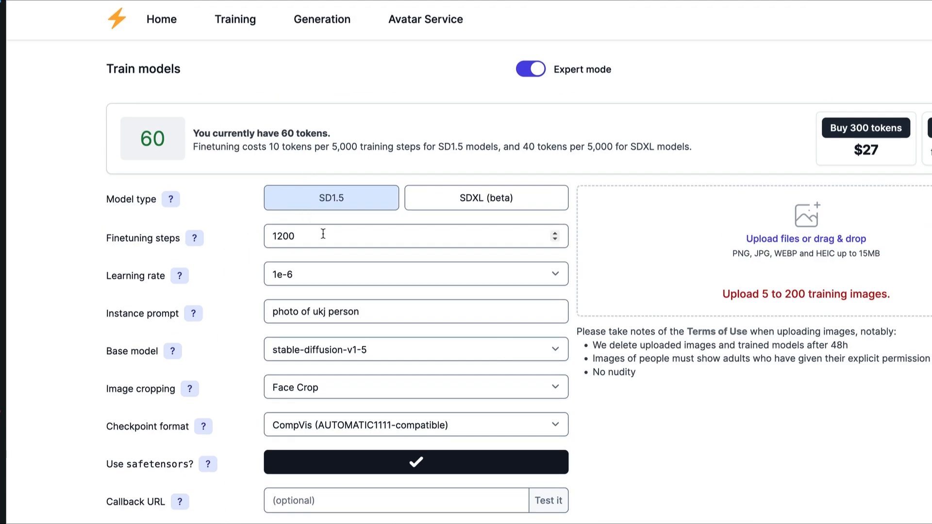
{"action": "left_click", "coordinate": [322, 233]}
{"action": "left_click", "coordinate": [366, 274]}
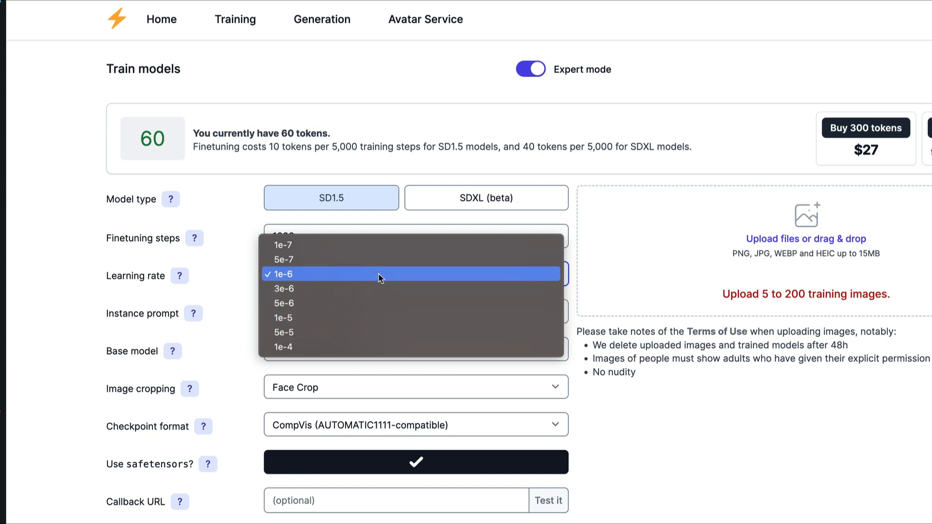
{"action": "left_click", "coordinate": [413, 303]}
Review the training settings down to the image captions option and read its help note.
{"action": "scroll", "coordinate": [467, 311], "scroll_direction": "down", "scroll_amount": 2}
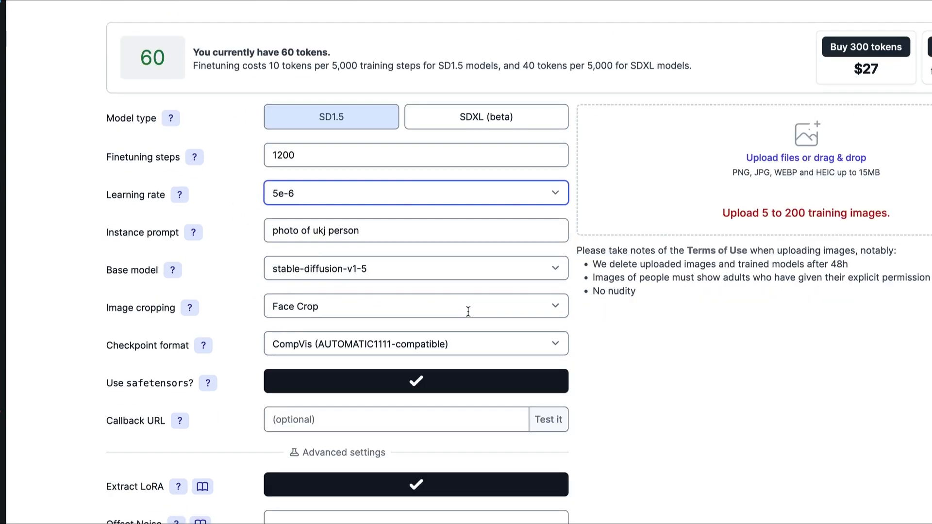
{"action": "scroll", "coordinate": [467, 310], "scroll_direction": "down", "scroll_amount": 2}
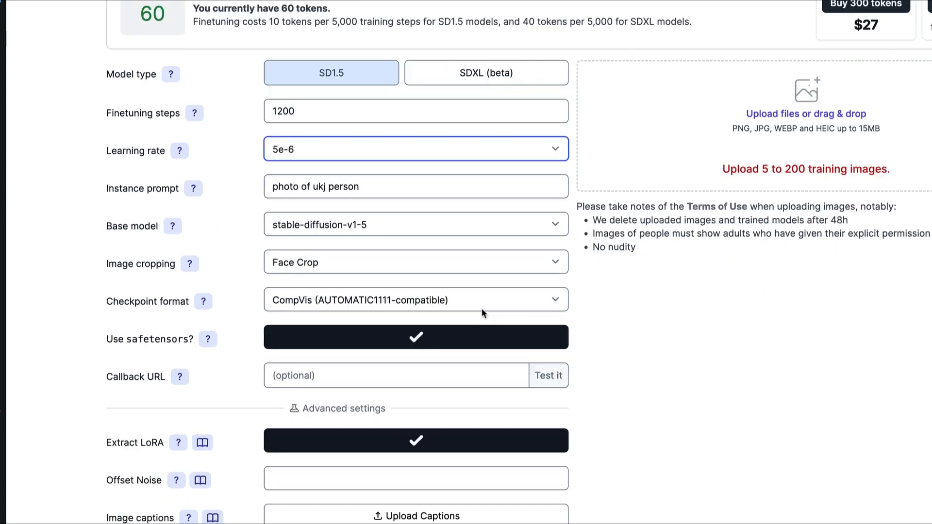
{"action": "scroll", "coordinate": [506, 304], "scroll_direction": "down", "scroll_amount": 1}
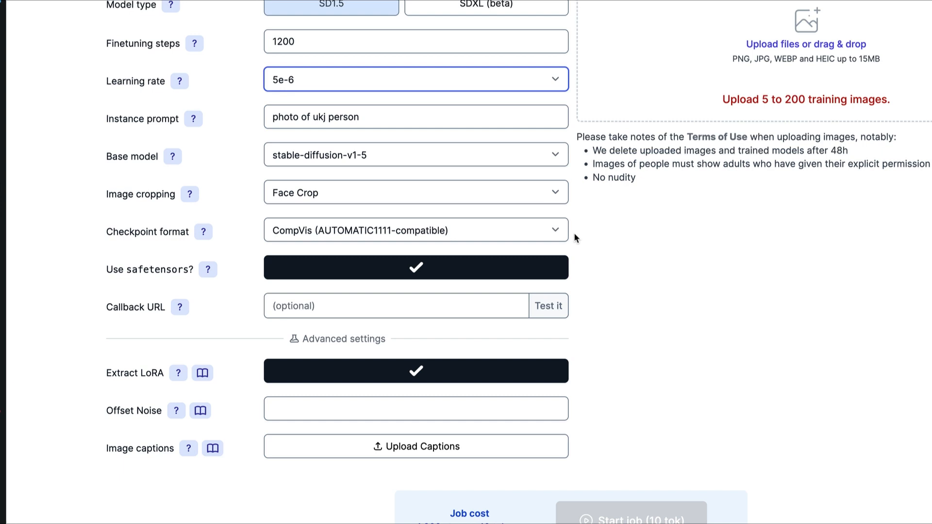
{"action": "scroll", "coordinate": [592, 238], "scroll_direction": "down", "scroll_amount": 1}
{"action": "scroll", "coordinate": [592, 242], "scroll_direction": "down", "scroll_amount": 2}
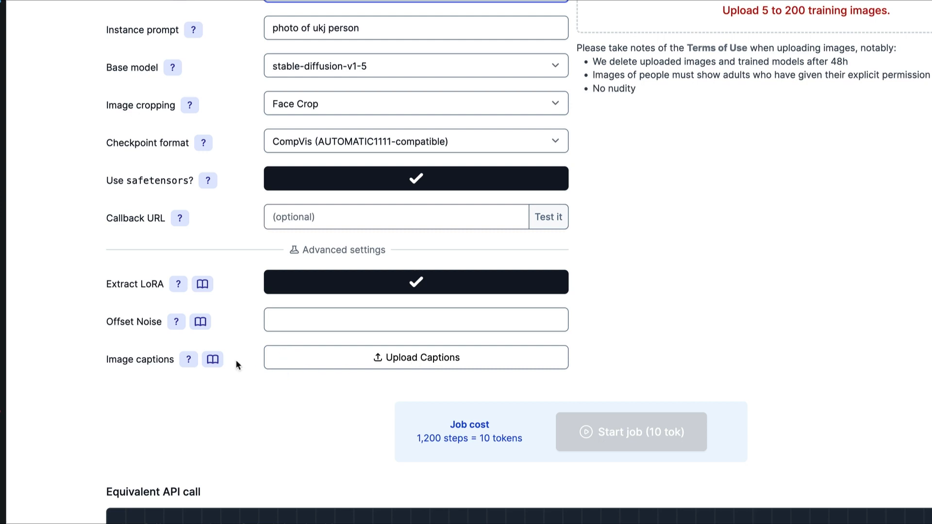
{"action": "mouse_move", "coordinate": [186, 361]}
{"action": "scroll", "coordinate": [298, 398], "scroll_direction": "up", "scroll_amount": 5}
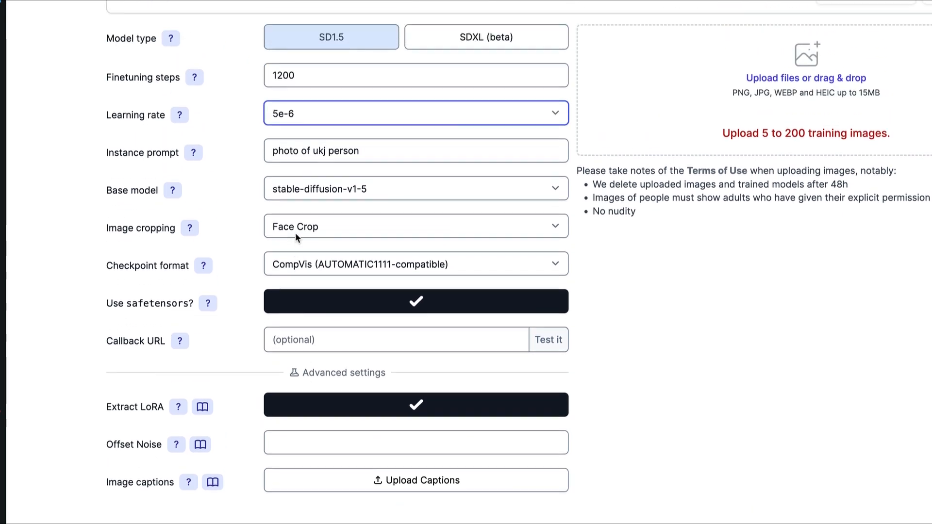
Read the learning rate help note and check the whole training form from model type to the advanced settings.
{"action": "scroll", "coordinate": [295, 234], "scroll_direction": "up", "scroll_amount": 3}
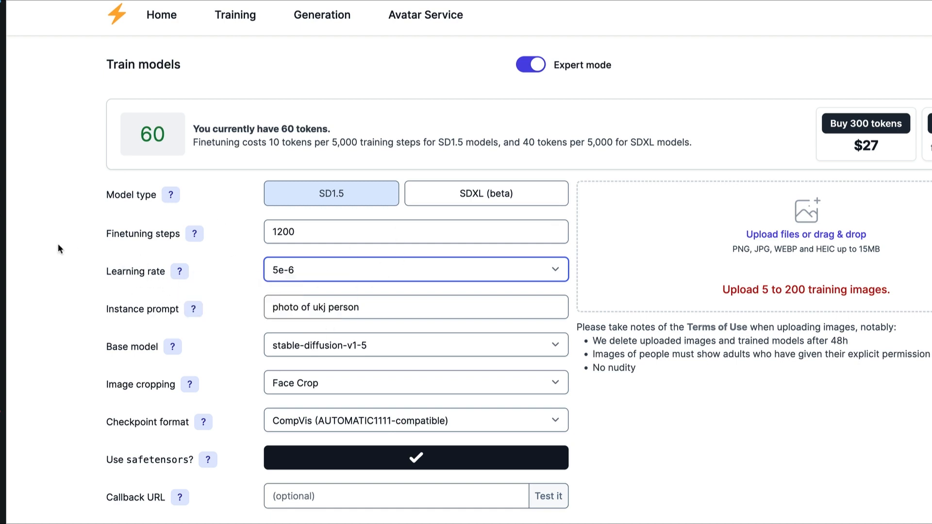
{"action": "mouse_move", "coordinate": [165, 277]}
{"action": "scroll", "coordinate": [346, 307], "scroll_direction": "down", "scroll_amount": 6}
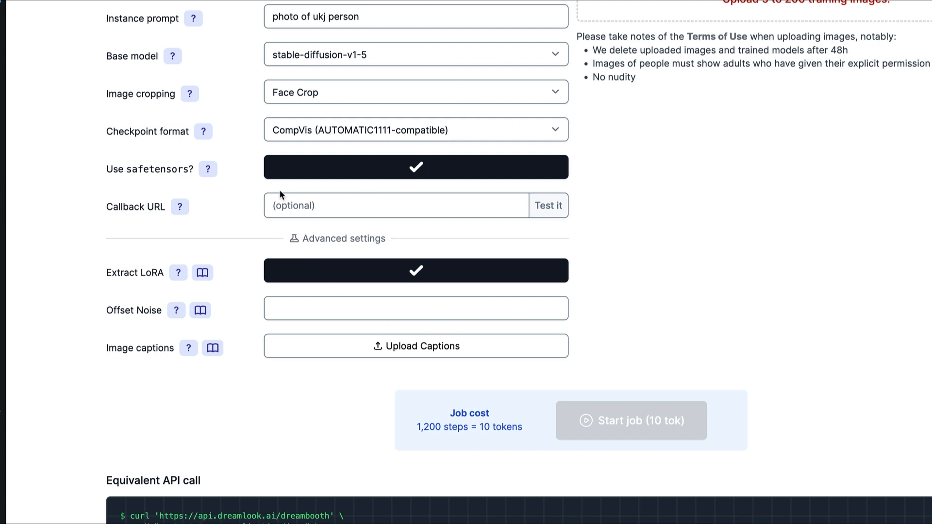
{"action": "scroll", "coordinate": [279, 189], "scroll_direction": "up", "scroll_amount": 2}
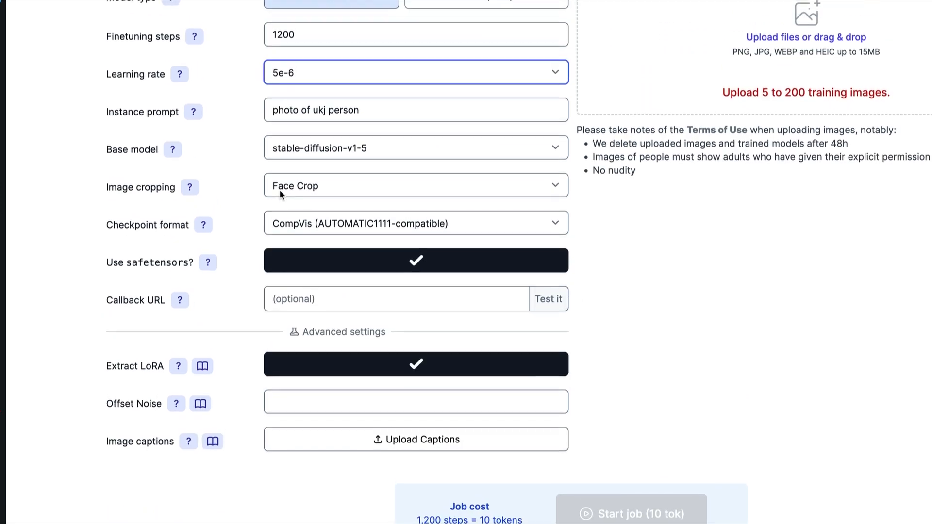
{"action": "scroll", "coordinate": [279, 189], "scroll_direction": "up", "scroll_amount": 2}
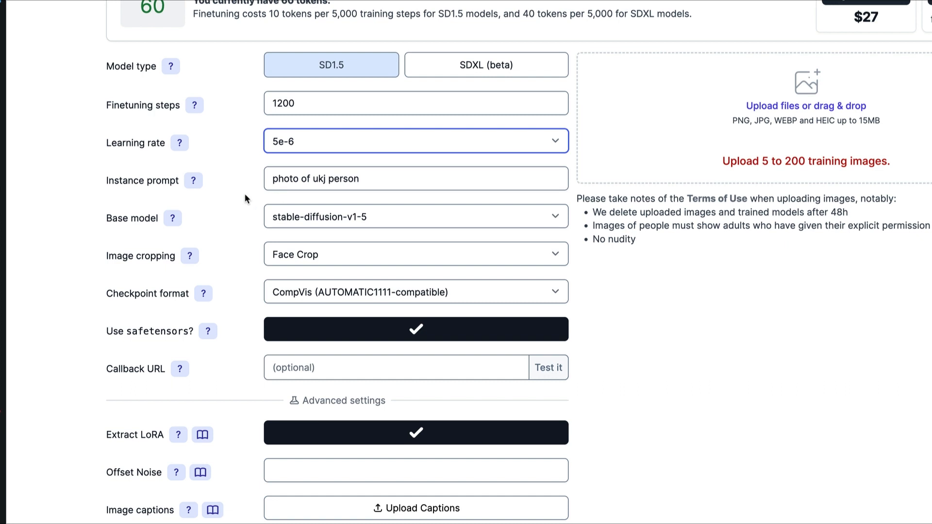
{"action": "scroll", "coordinate": [244, 197], "scroll_direction": "down", "scroll_amount": 2}
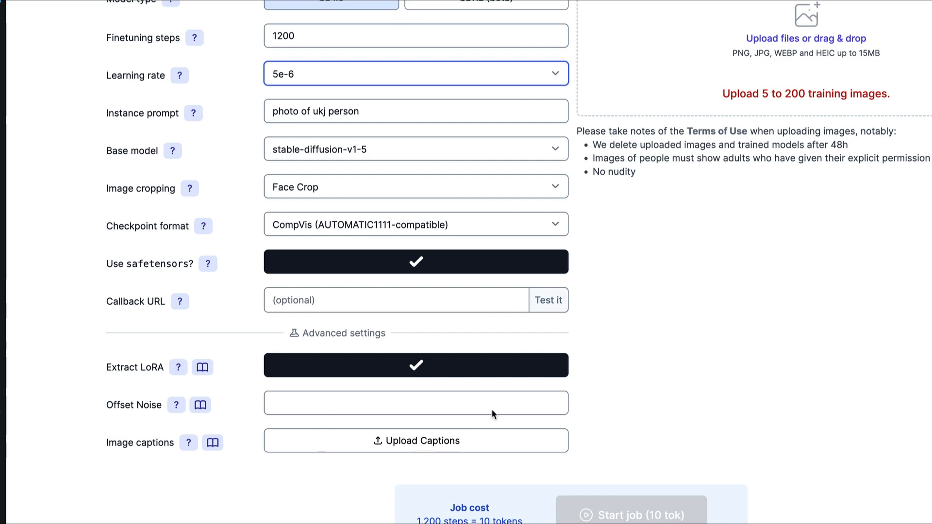
{"action": "scroll", "coordinate": [517, 396], "scroll_direction": "up", "scroll_amount": 5}
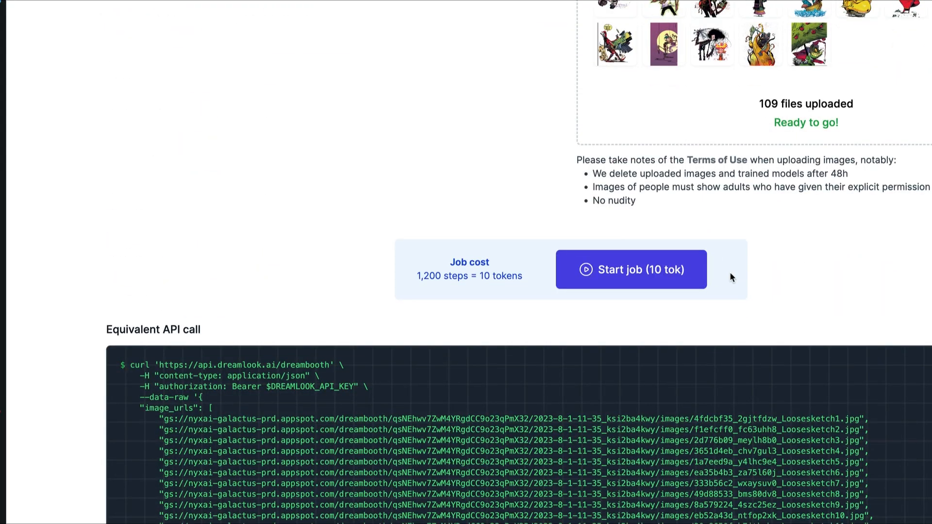
Look through the uploaded training images and check the settings entered beside them.
{"action": "scroll", "coordinate": [851, 297], "scroll_direction": "up", "scroll_amount": 4}
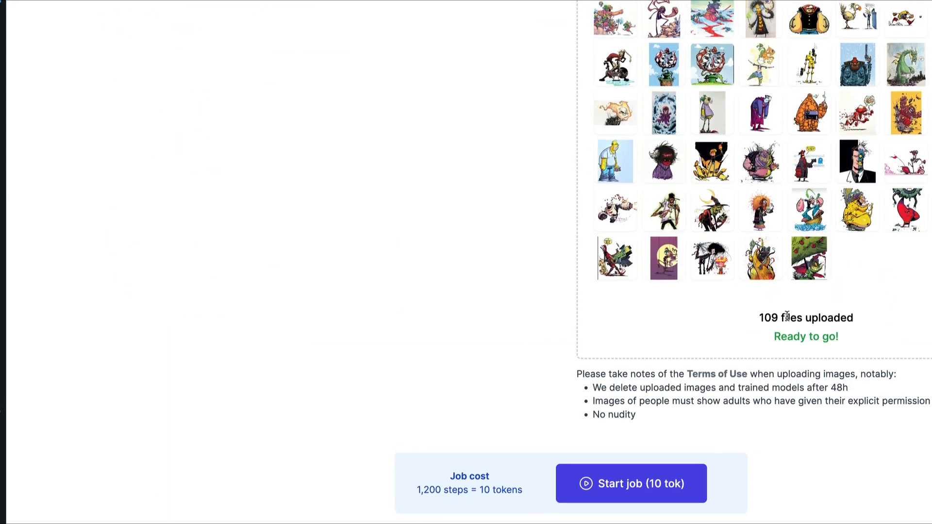
{"action": "scroll", "coordinate": [680, 291], "scroll_direction": "up", "scroll_amount": 13}
{"action": "scroll", "coordinate": [346, 226], "scroll_direction": "up", "scroll_amount": 2}
{"action": "mouse_move", "coordinate": [707, 304]}
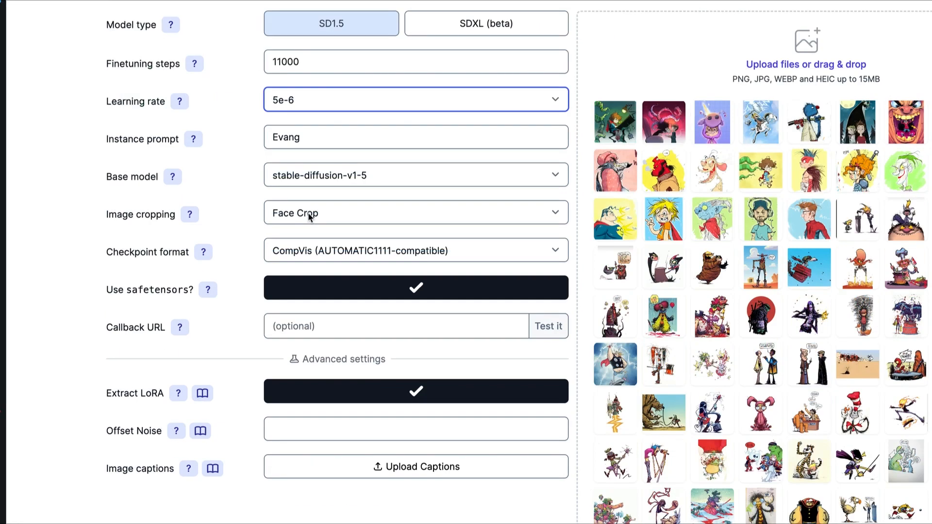
Inspect the image cropping and base model choices, leaving Face Crop and stable-diffusion-v1-5 selected, and check the advanced settings.
{"action": "left_click", "coordinate": [319, 212]}
{"action": "left_click", "coordinate": [320, 212]}
{"action": "left_click", "coordinate": [371, 176]}
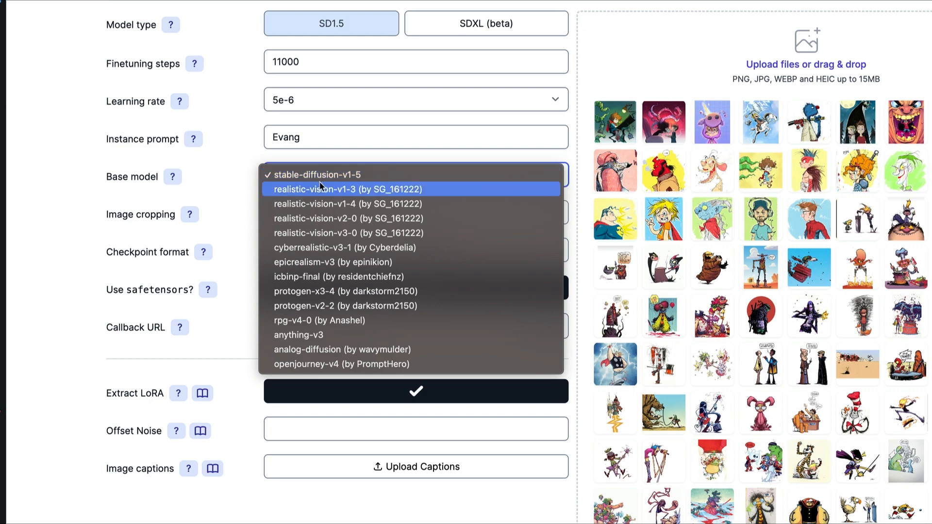
{"action": "scroll", "coordinate": [298, 238], "scroll_direction": "down", "scroll_amount": 3}
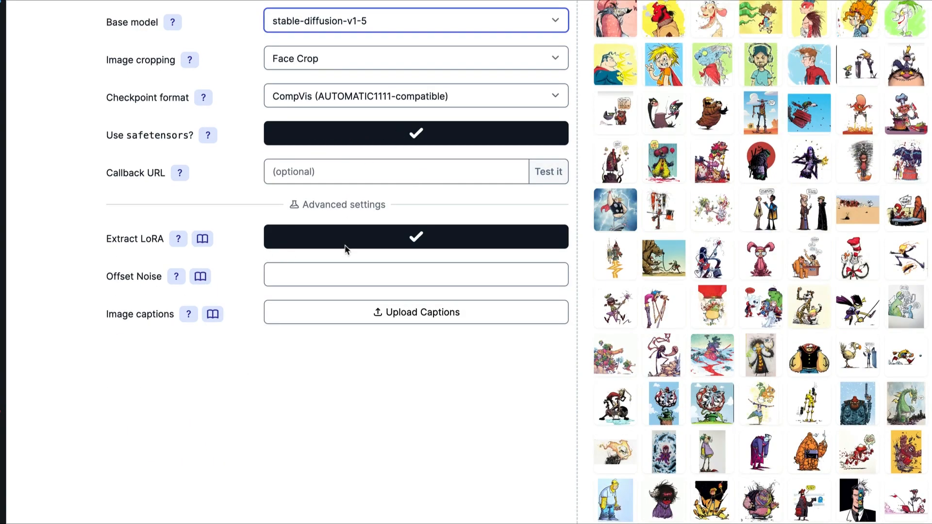
{"action": "scroll", "coordinate": [402, 251], "scroll_direction": "up", "scroll_amount": 3}
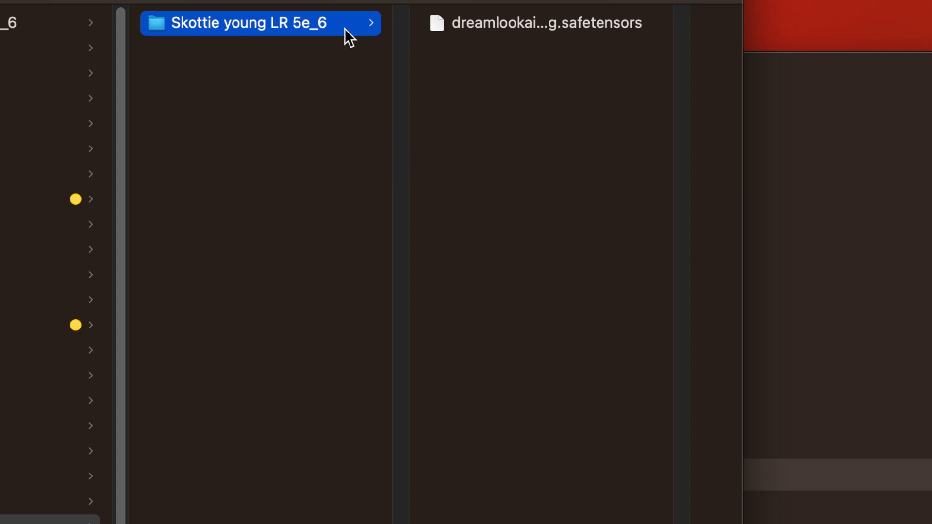
In Finder, select the words "Skottie young" within the name of the Skottie young LR 5e_6 folder.
{"action": "left_click", "coordinate": [260, 21]}
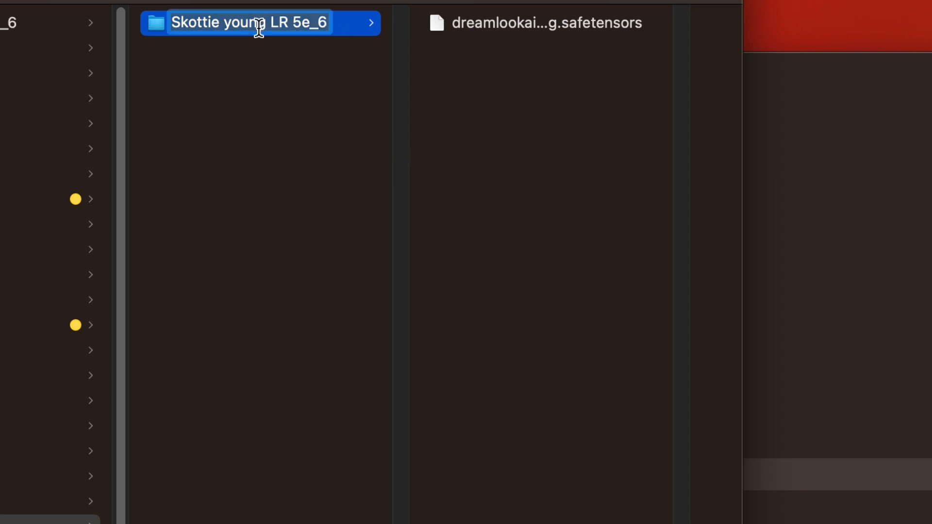
{"action": "left_click", "coordinate": [260, 26]}
{"action": "left_click_drag", "start_coordinate": [267, 19], "coordinate": [131, 16]}
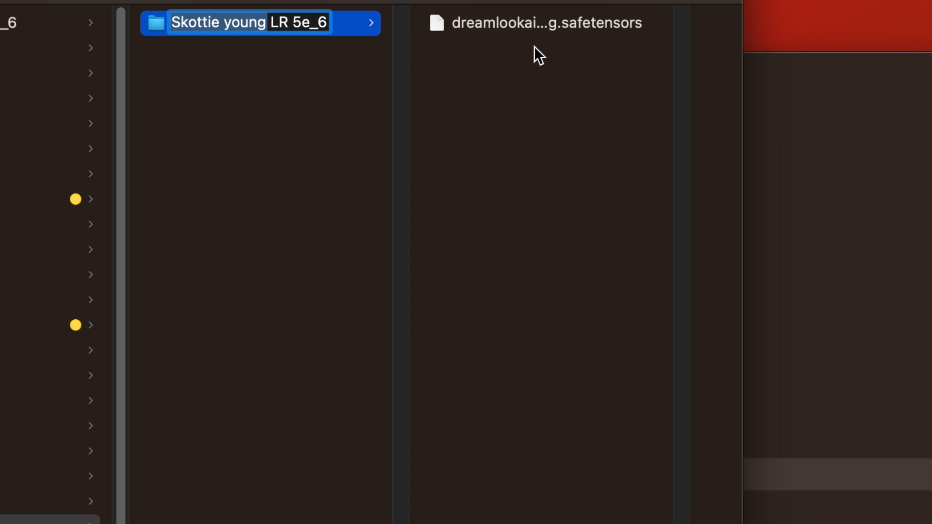
Rename the dreamlook.ai LoRA file in that folder to "Skottie young LoRa step 11000.safetensors".
{"action": "left_click", "coordinate": [528, 32]}
{"action": "left_click", "coordinate": [310, 26]}
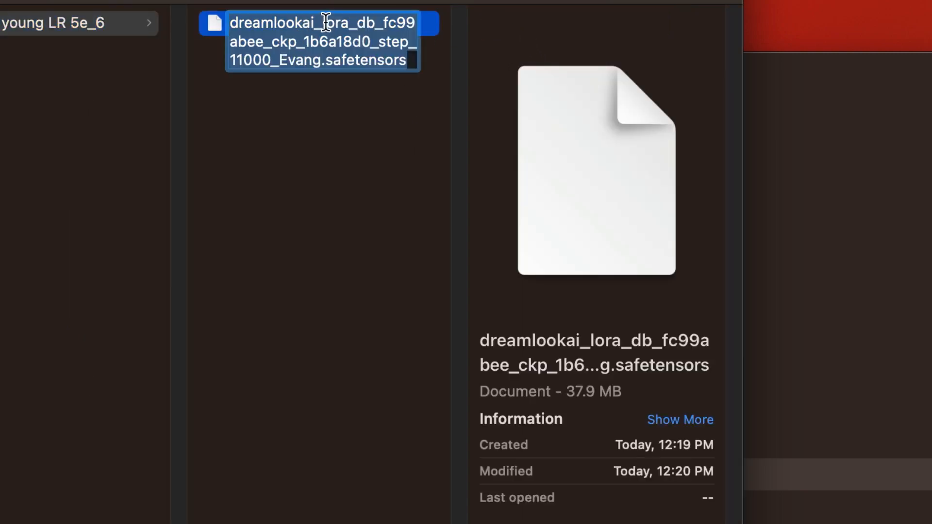
{"action": "left_click_drag", "start_coordinate": [319, 24], "coordinate": [180, 4]}
{"action": "key", "text": "BackSpace"}
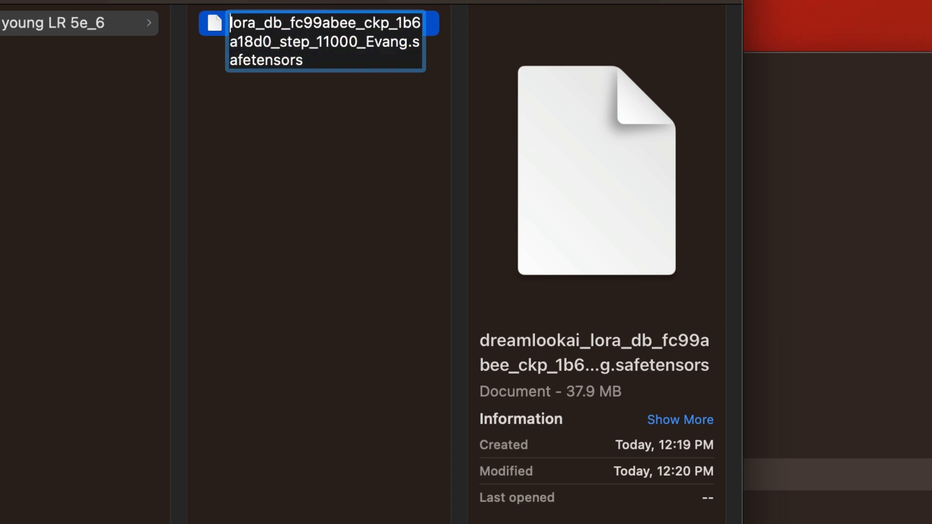
{"action": "key", "text": "super+a"}
{"action": "type", "text": "Skottie young LoRa step 11000.safetensors"}
{"action": "left_click", "coordinate": [333, 115]}
{"action": "left_click", "coordinate": [326, 24]}
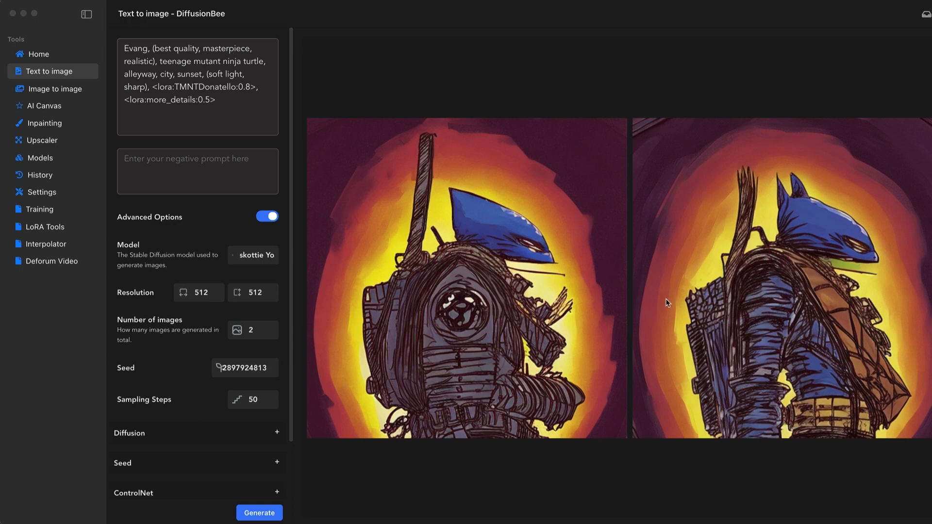
Switch to DiffusionBee and compare the generated image pairs from the ninja turtle pictures to the Batman ones.
{"action": "scroll", "coordinate": [704, 297], "scroll_direction": "down", "scroll_amount": 4}
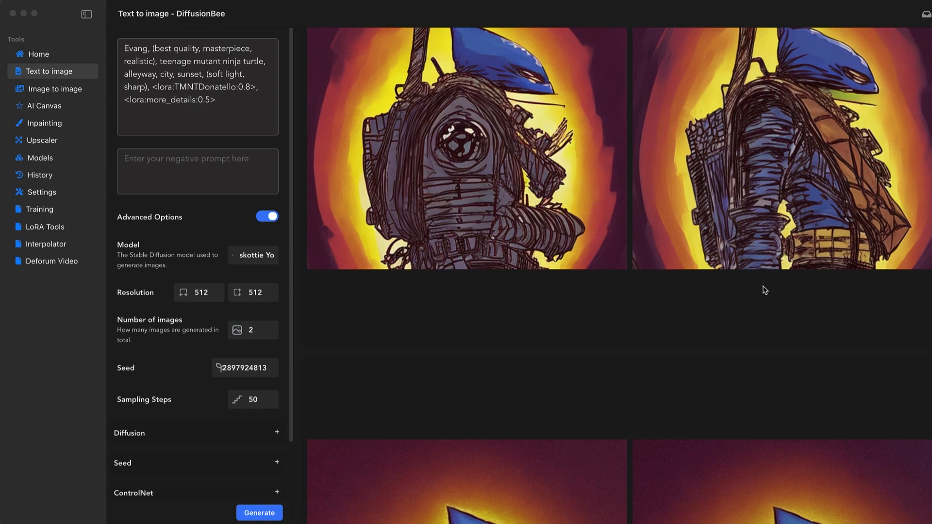
{"action": "scroll", "coordinate": [764, 291], "scroll_direction": "down", "scroll_amount": 20}
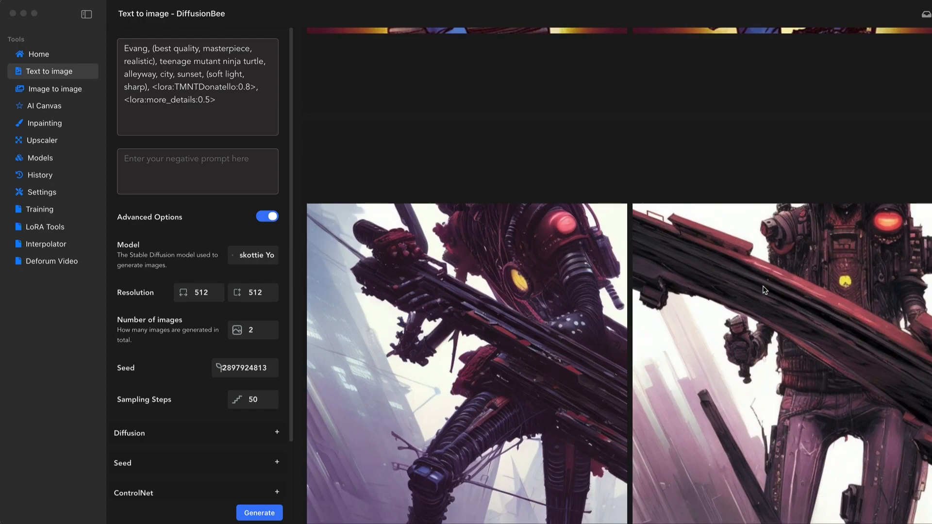
{"action": "scroll", "coordinate": [764, 291], "scroll_direction": "down", "scroll_amount": 15}
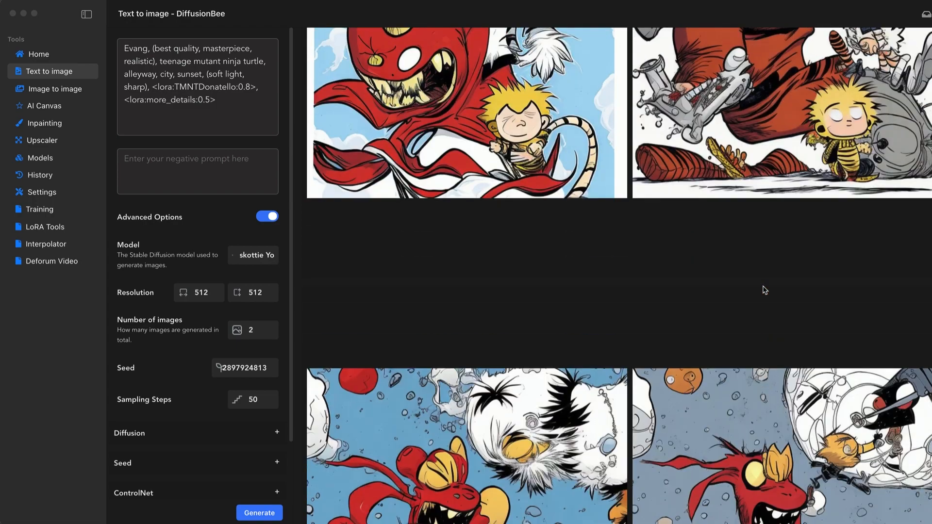
{"action": "scroll", "coordinate": [763, 289], "scroll_direction": "down", "scroll_amount": 15}
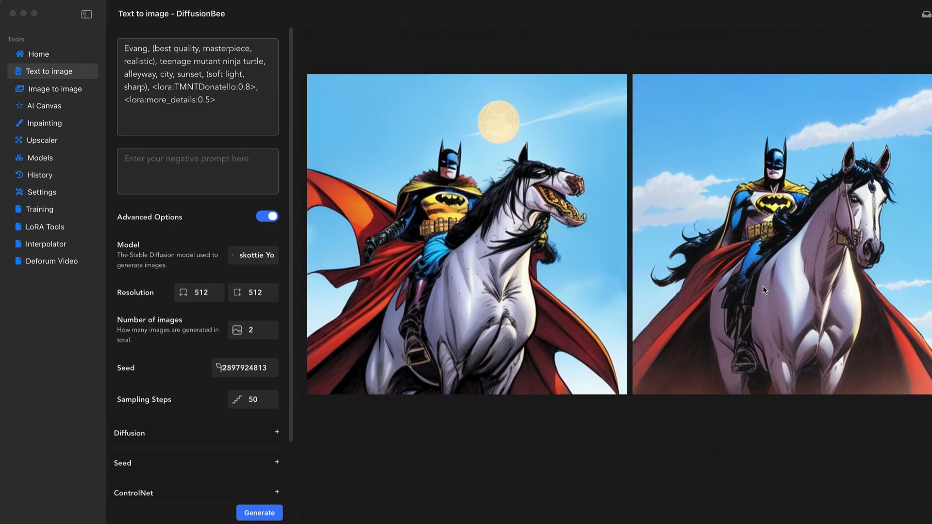
{"action": "scroll", "coordinate": [763, 286], "scroll_direction": "down", "scroll_amount": 15}
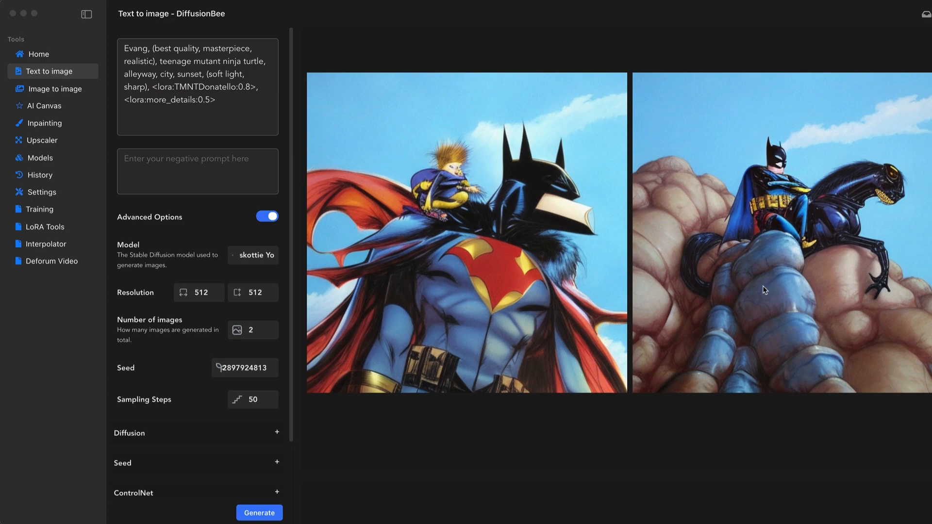
Compare the generated rabbit character images and the pairs that follow them in the text-to-image results.
{"action": "scroll", "coordinate": [765, 290], "scroll_direction": "down", "scroll_amount": 10}
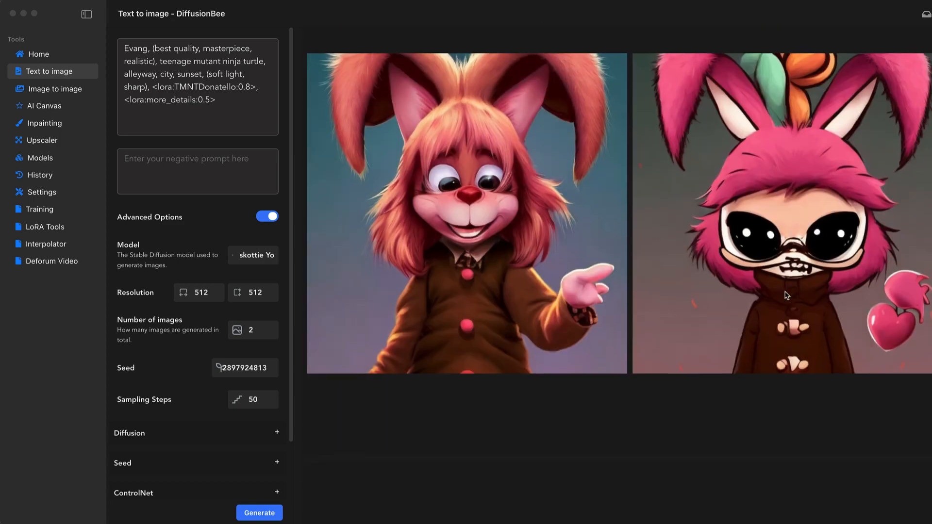
{"action": "scroll", "coordinate": [786, 298], "scroll_direction": "down", "scroll_amount": 4}
{"action": "scroll", "coordinate": [682, 198], "scroll_direction": "up", "scroll_amount": 4}
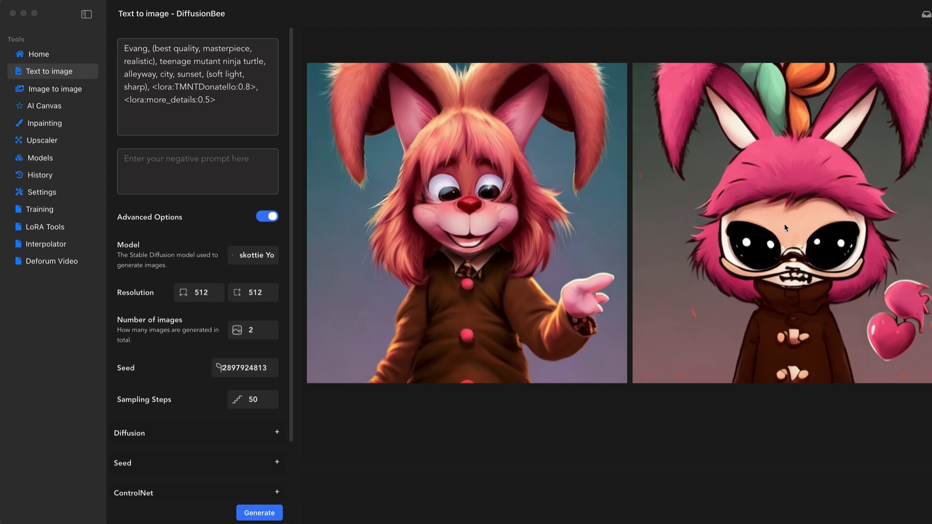
{"action": "scroll", "coordinate": [784, 233], "scroll_direction": "down", "scroll_amount": 1}
{"action": "scroll", "coordinate": [782, 242], "scroll_direction": "down", "scroll_amount": 2}
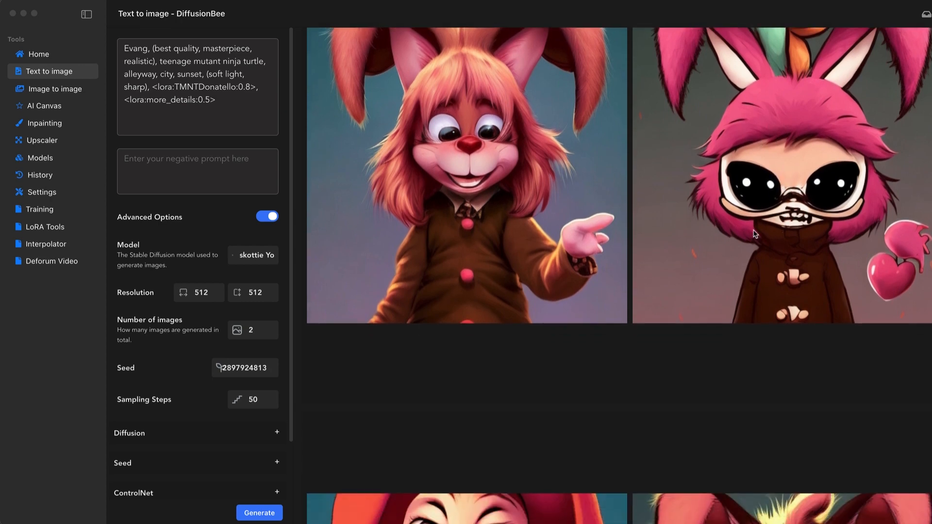
{"action": "scroll", "coordinate": [754, 233], "scroll_direction": "down", "scroll_amount": 4}
{"action": "scroll", "coordinate": [755, 233], "scroll_direction": "up", "scroll_amount": 5}
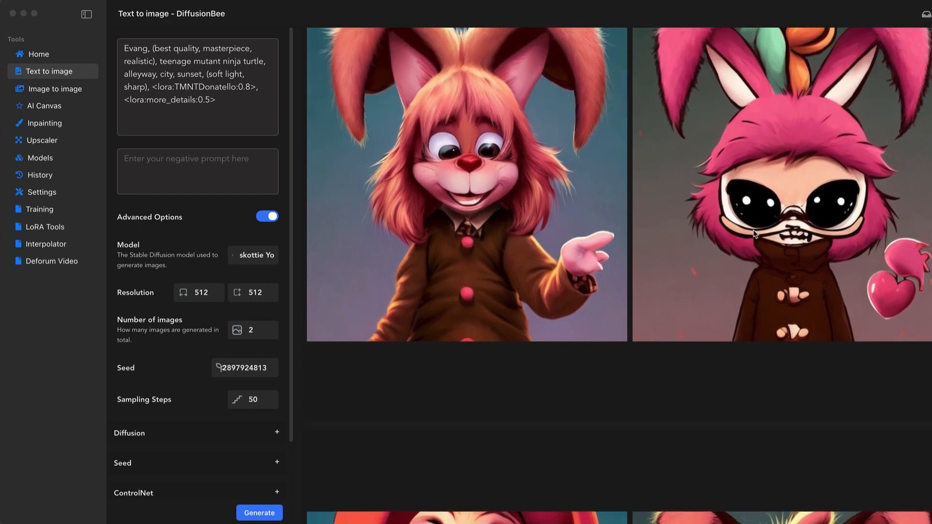
Compare the generated red rabbit pair, the two elf woman pairs and the four space-helmet figures in the text-to-image results.
{"action": "scroll", "coordinate": [754, 234], "scroll_direction": "down", "scroll_amount": 4}
{"action": "scroll", "coordinate": [803, 330], "scroll_direction": "down", "scroll_amount": 8}
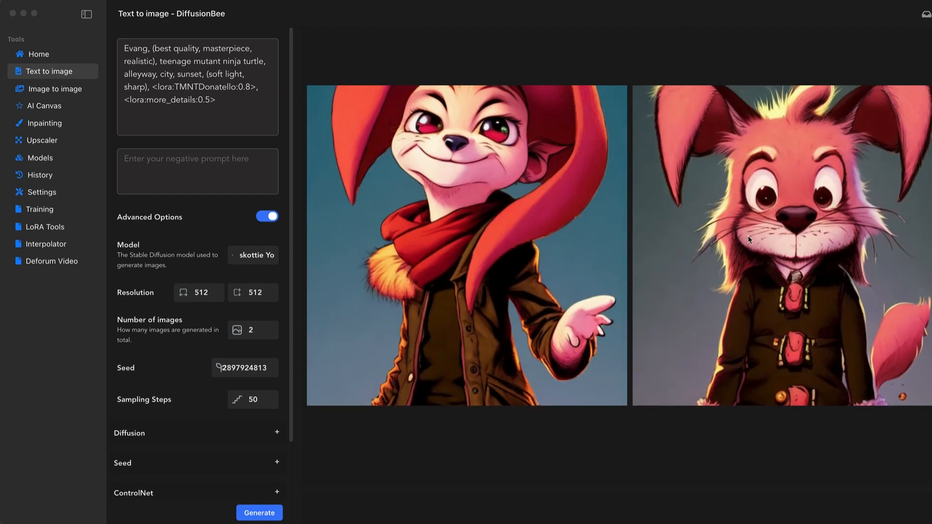
{"action": "scroll", "coordinate": [788, 203], "scroll_direction": "up", "scroll_amount": 3}
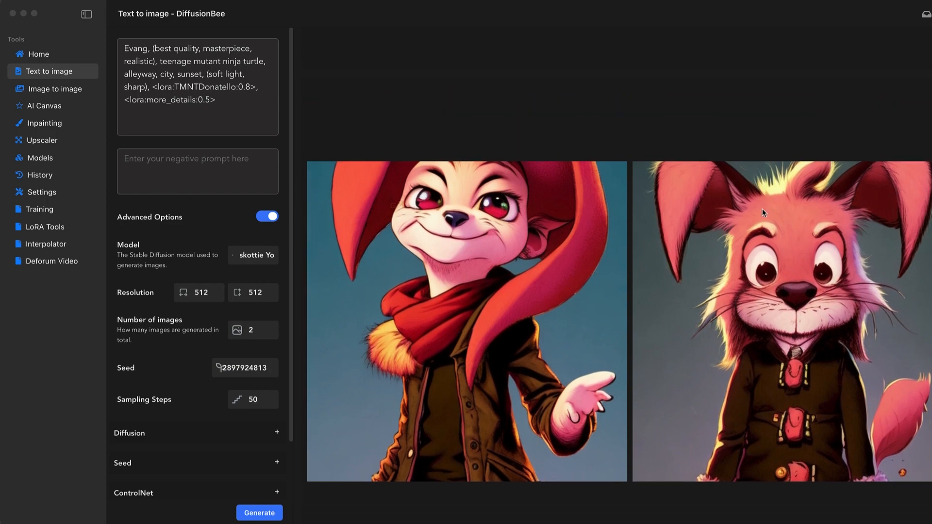
{"action": "scroll", "coordinate": [774, 345], "scroll_direction": "down", "scroll_amount": 8}
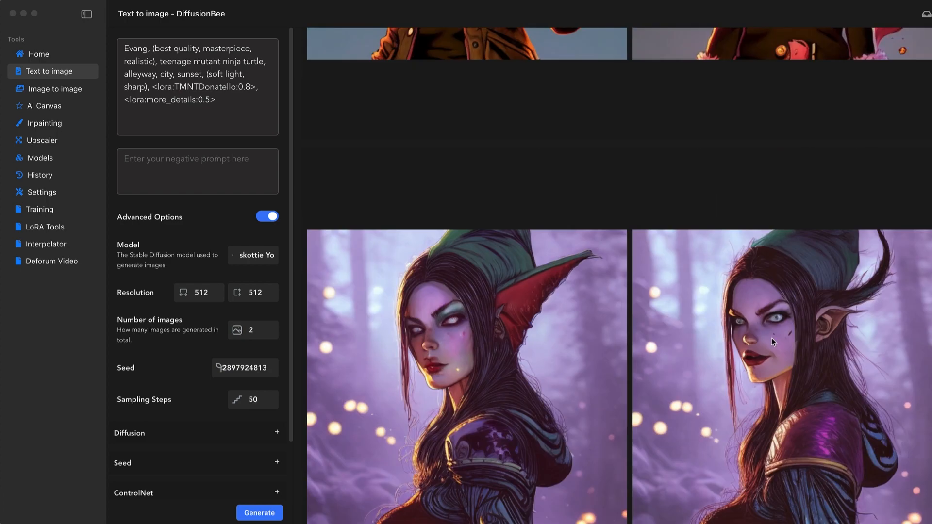
{"action": "scroll", "coordinate": [781, 260], "scroll_direction": "down", "scroll_amount": 3}
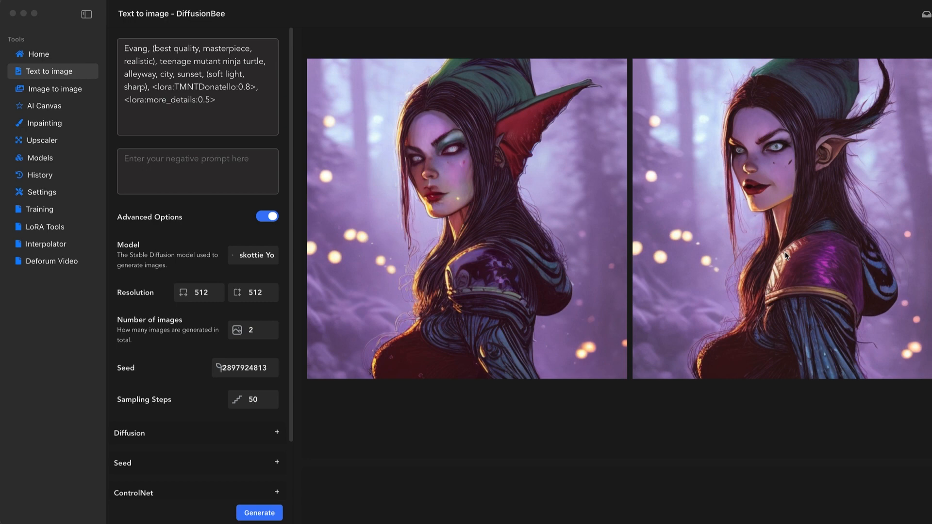
{"action": "scroll", "coordinate": [786, 255], "scroll_direction": "down", "scroll_amount": 3}
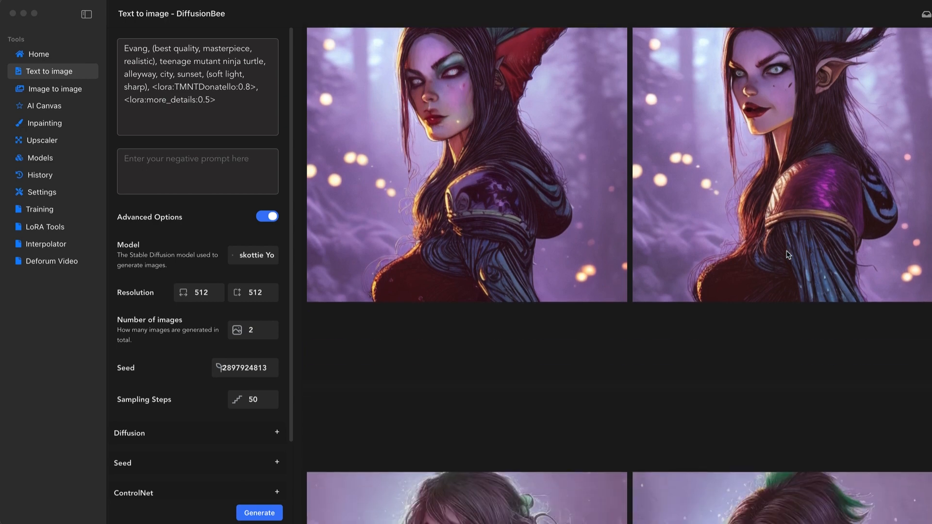
{"action": "scroll", "coordinate": [787, 255], "scroll_direction": "up", "scroll_amount": 4}
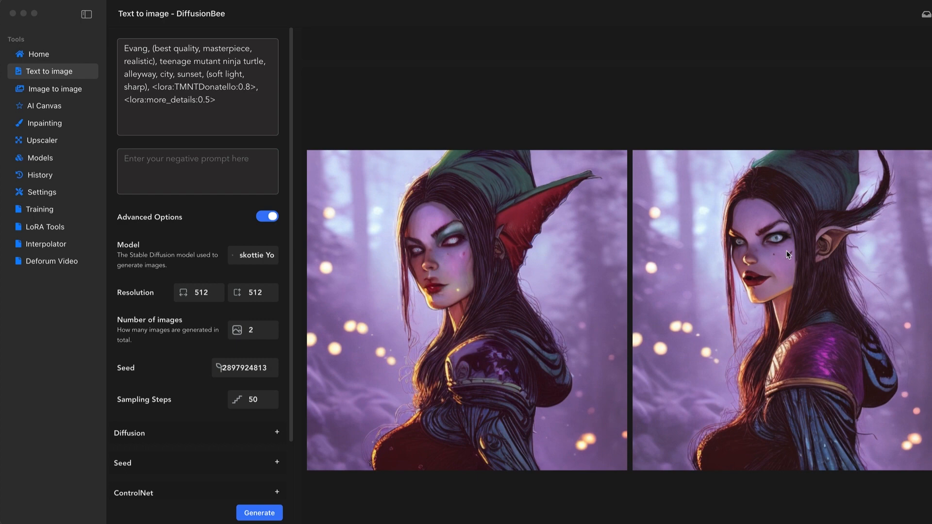
{"action": "scroll", "coordinate": [787, 253], "scroll_direction": "down", "scroll_amount": 1}
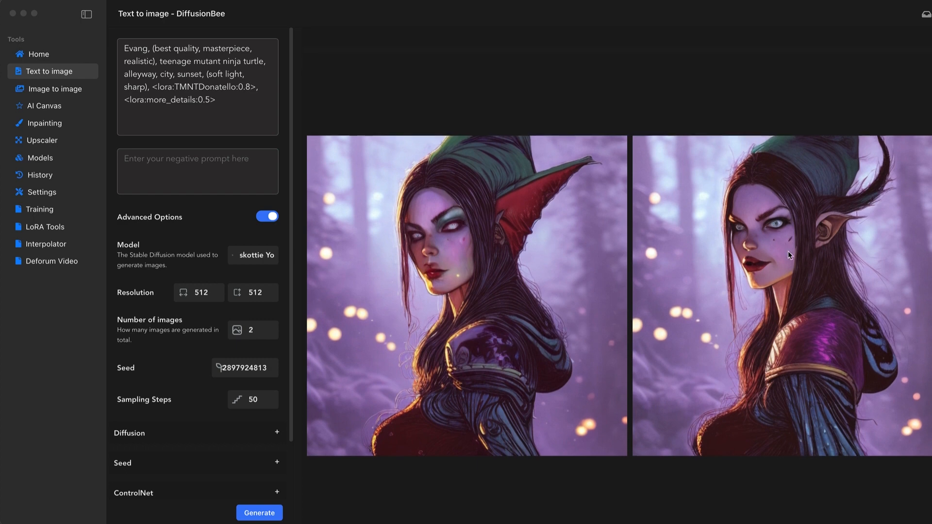
{"action": "scroll", "coordinate": [781, 252], "scroll_direction": "down", "scroll_amount": 8}
{"action": "scroll", "coordinate": [782, 255], "scroll_direction": "down", "scroll_amount": 15}
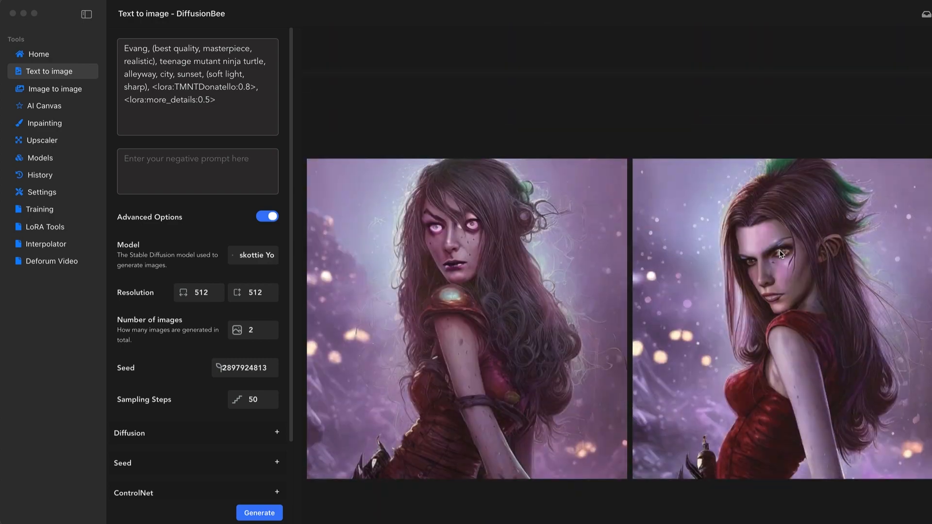
{"action": "scroll", "coordinate": [781, 252], "scroll_direction": "down", "scroll_amount": 3}
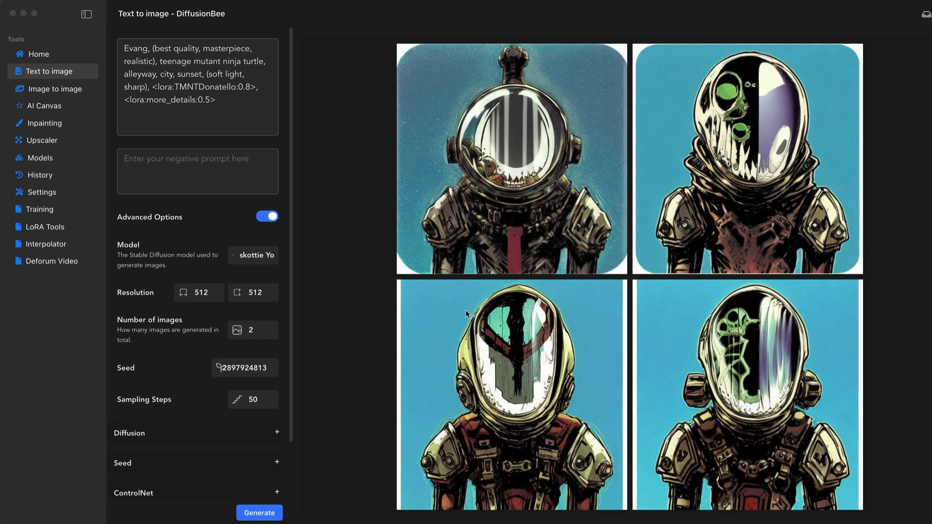
Review the first page of the generation History, from the Calvin and Hobbes images to the Buzz Lightyear ones.
{"action": "left_click", "coordinate": [42, 173]}
{"action": "left_click", "coordinate": [43, 176]}
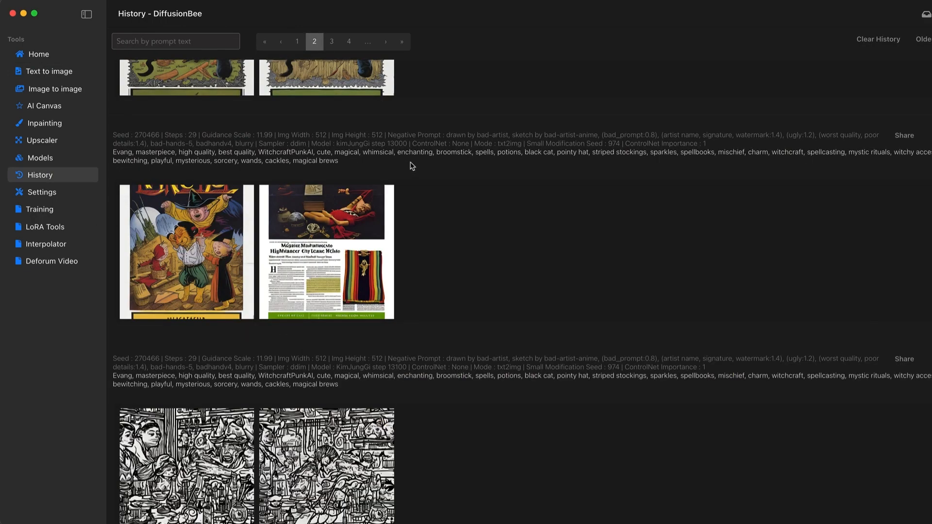
{"action": "left_click", "coordinate": [297, 42]}
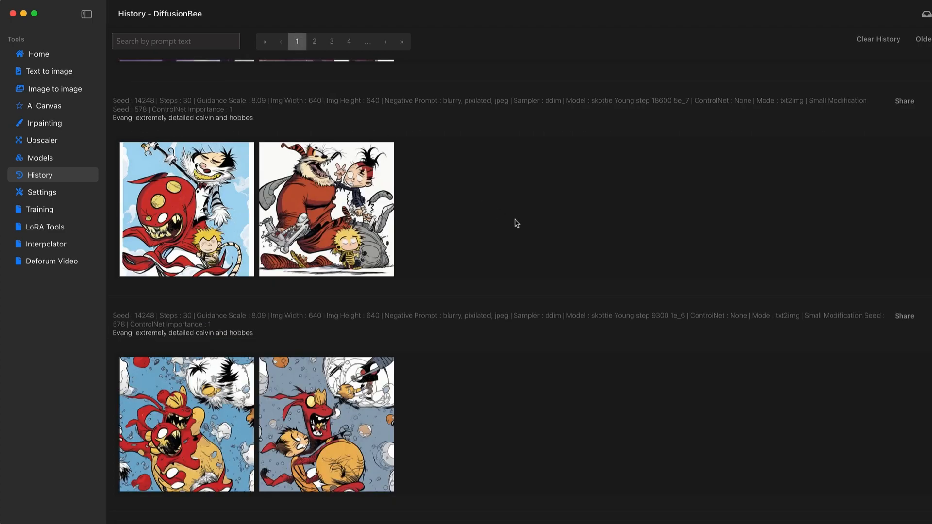
{"action": "scroll", "coordinate": [505, 238], "scroll_direction": "down", "scroll_amount": 20}
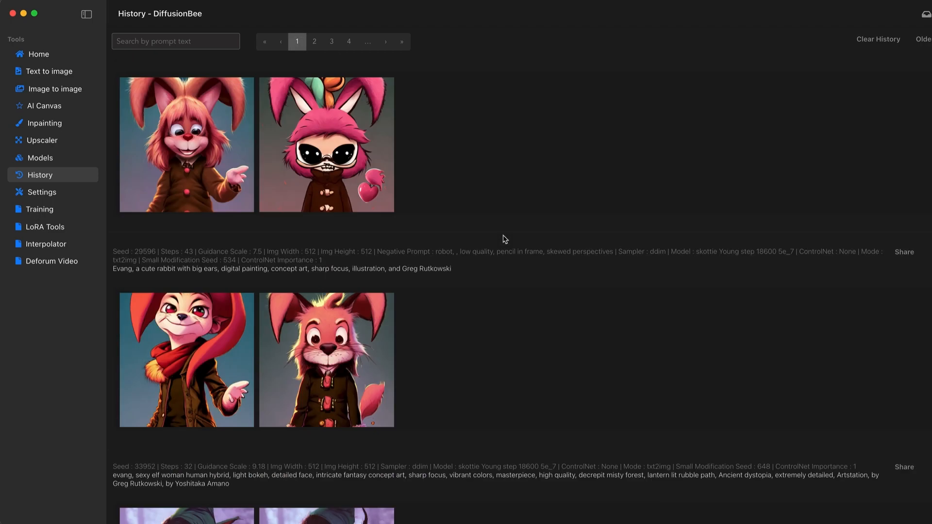
{"action": "scroll", "coordinate": [505, 239], "scroll_direction": "down", "scroll_amount": 20}
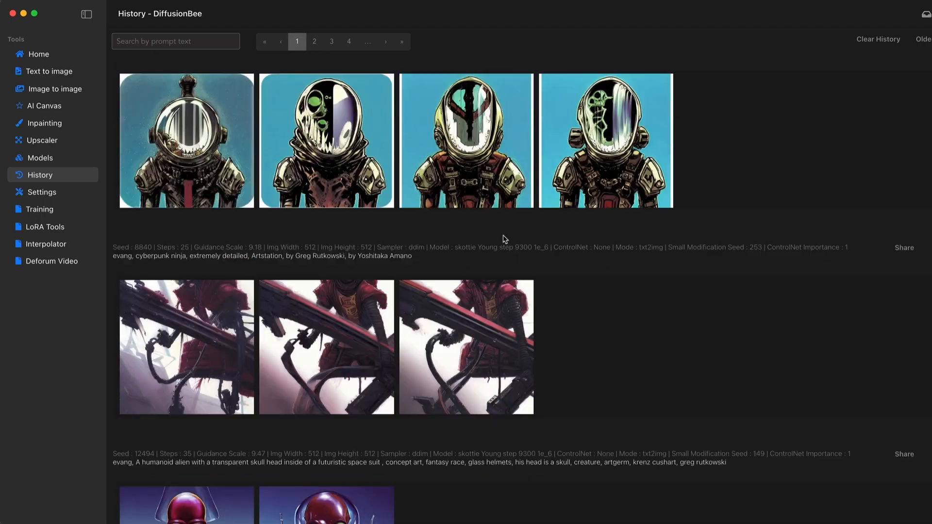
{"action": "scroll", "coordinate": [505, 238], "scroll_direction": "down", "scroll_amount": 15}
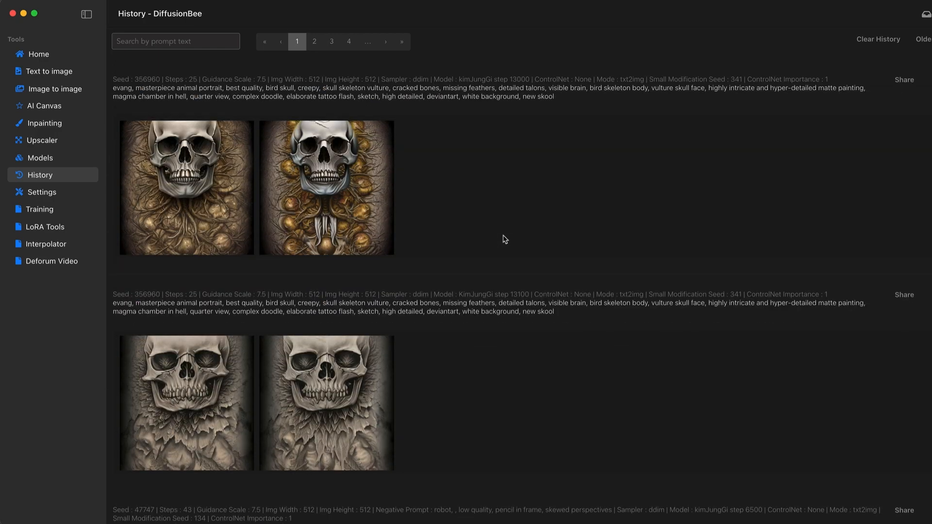
{"action": "scroll", "coordinate": [505, 239], "scroll_direction": "down", "scroll_amount": 10}
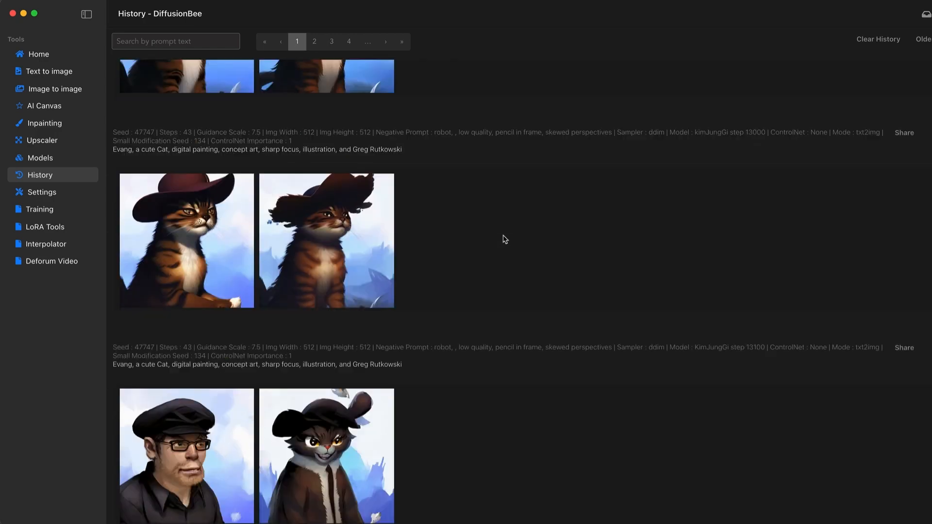
{"action": "scroll", "coordinate": [505, 239], "scroll_direction": "down", "scroll_amount": 10}
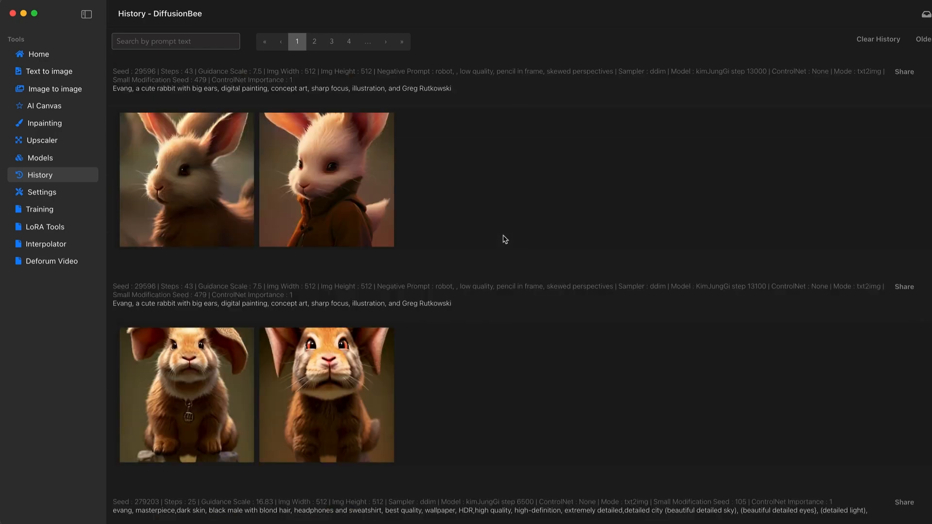
{"action": "scroll", "coordinate": [505, 239], "scroll_direction": "down", "scroll_amount": 10}
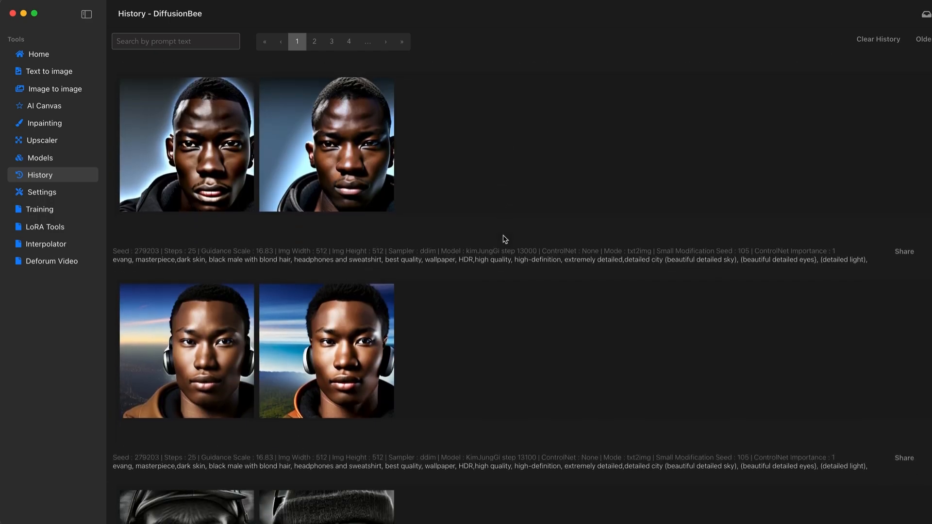
{"action": "scroll", "coordinate": [439, 262], "scroll_direction": "down", "scroll_amount": 10}
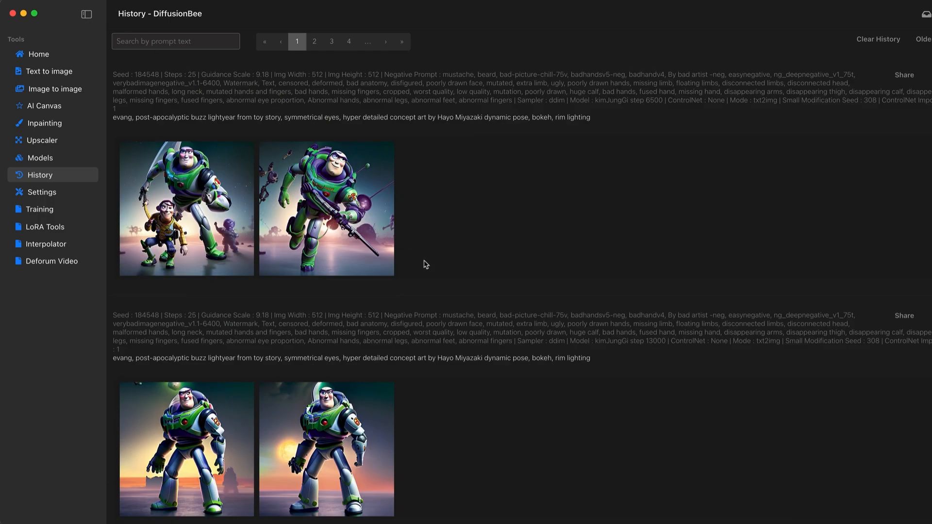
{"action": "scroll", "coordinate": [452, 267], "scroll_direction": "down", "scroll_amount": 10}
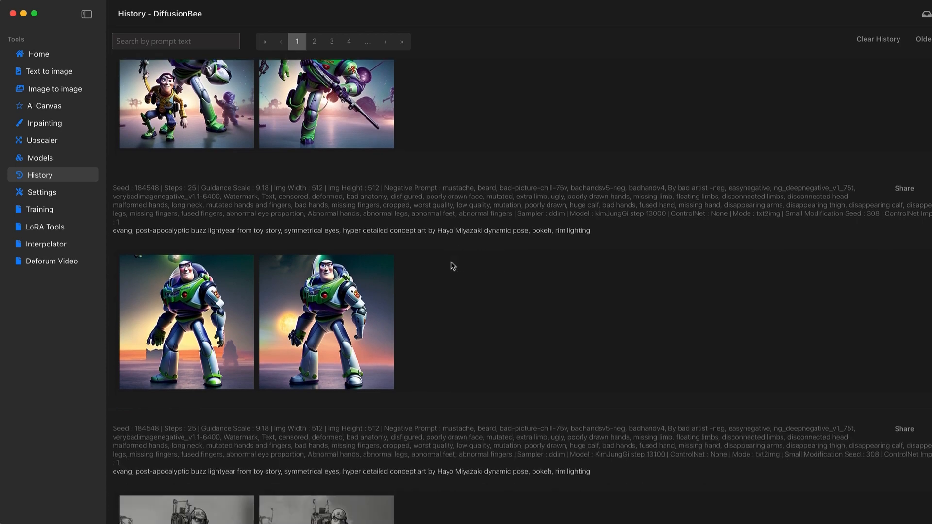
{"action": "scroll", "coordinate": [453, 266], "scroll_direction": "down", "scroll_amount": 2}
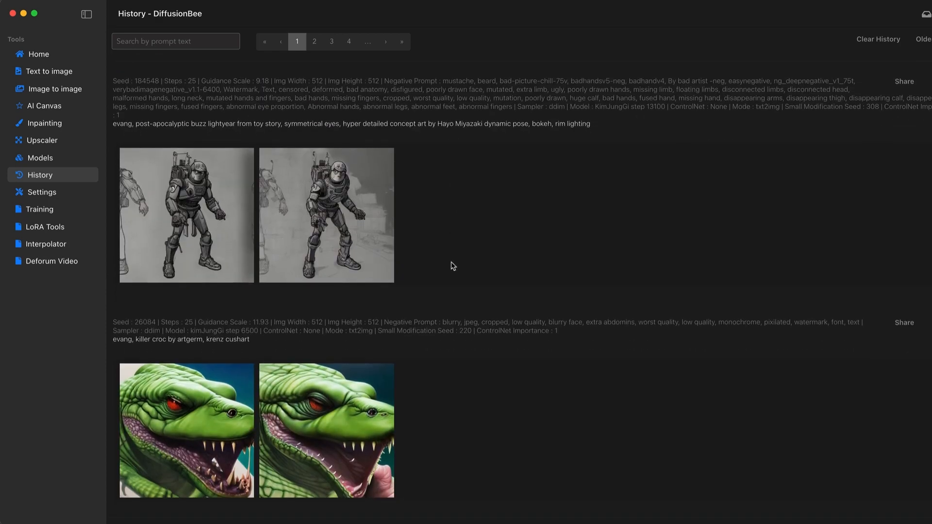
Load the prompt and settings of the grey Buzz Lightyear sketch made with KimJungGi step 13100 into Text to image.
{"action": "scroll", "coordinate": [452, 266], "scroll_direction": "up", "scroll_amount": 5}
{"action": "scroll", "coordinate": [297, 265], "scroll_direction": "up", "scroll_amount": 2}
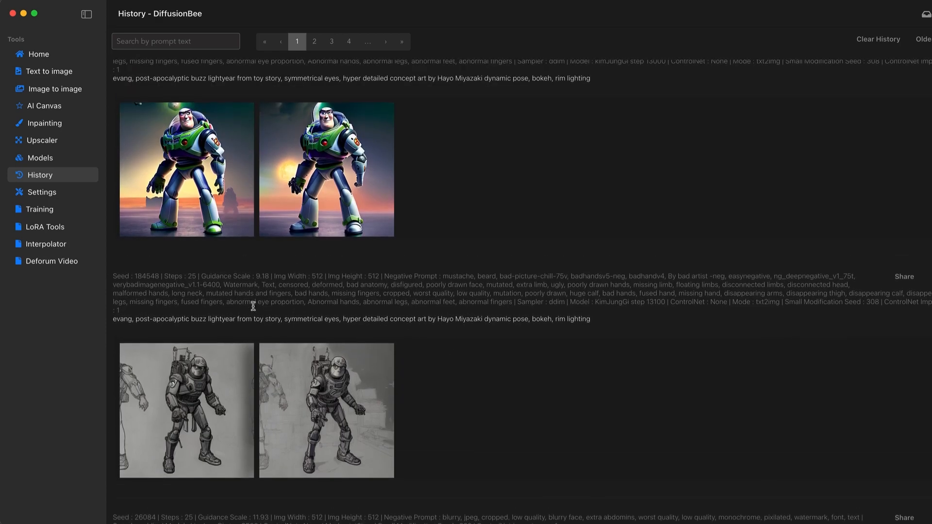
{"action": "mouse_move", "coordinate": [200, 363]}
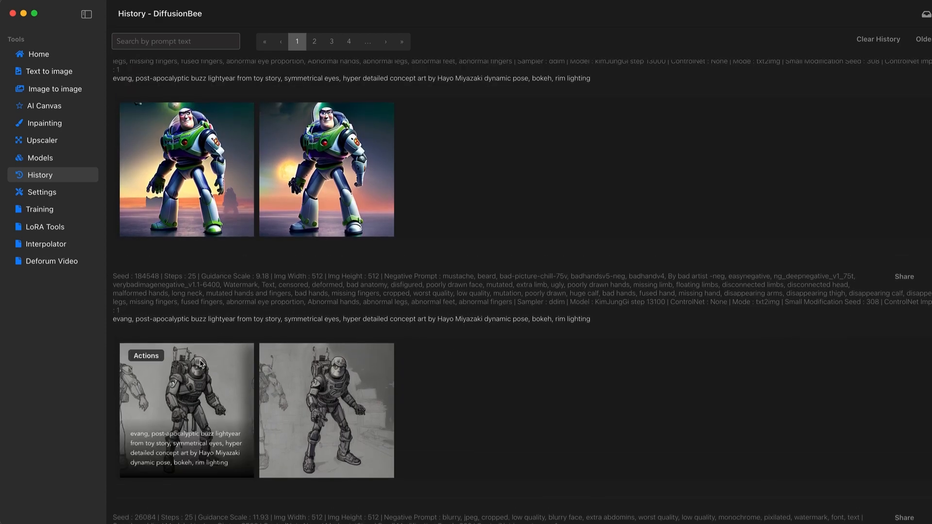
{"action": "left_click", "coordinate": [145, 356]}
{"action": "left_click", "coordinate": [148, 477]}
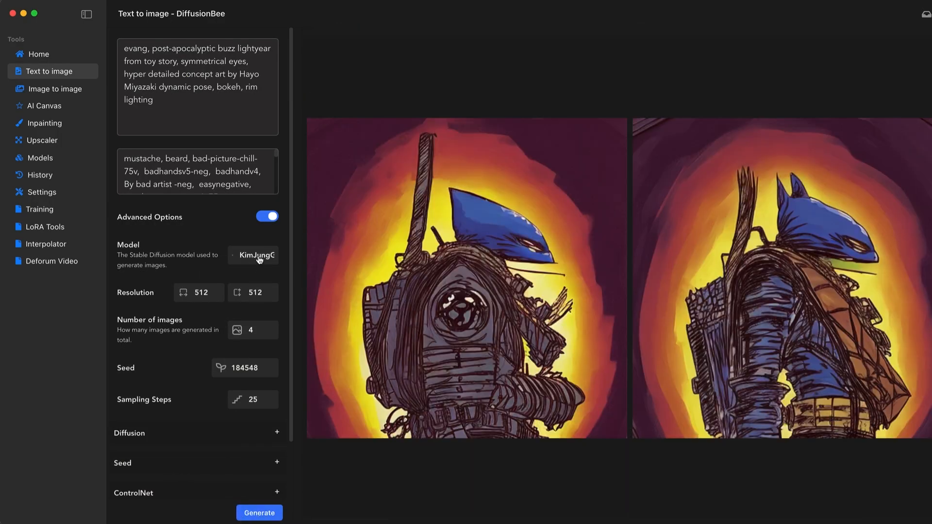
Generate 2 images of the Buzz Lightyear prompt with the skottie Young step 9300 1e_6 model.
{"action": "left_click", "coordinate": [260, 259]}
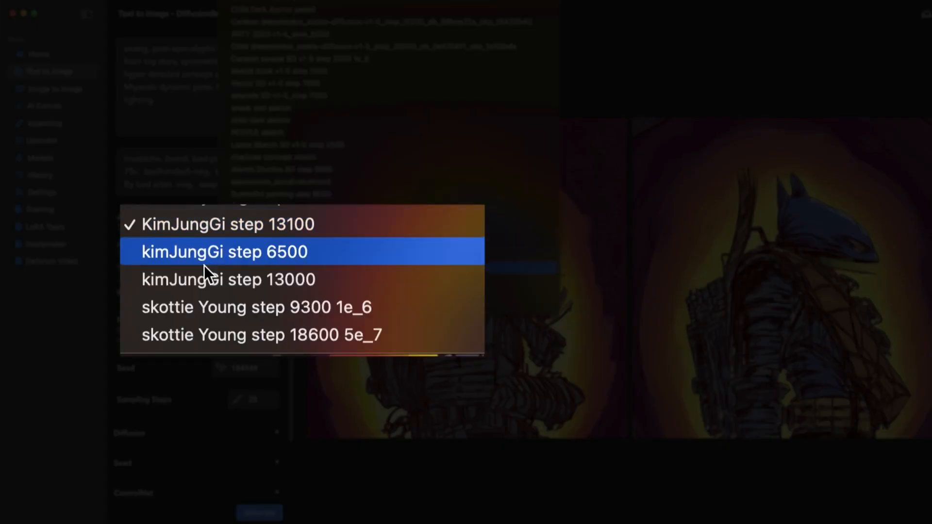
{"action": "left_click", "coordinate": [208, 305]}
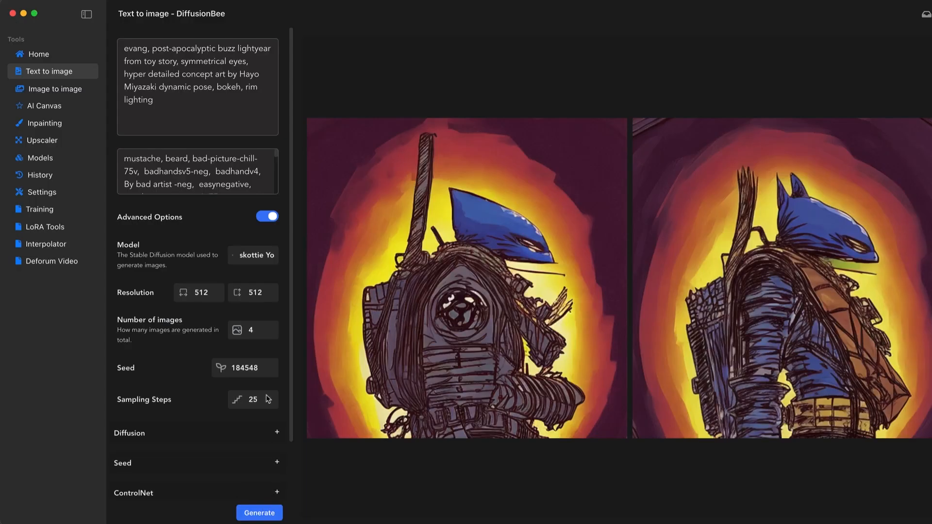
{"action": "left_click", "coordinate": [256, 329]}
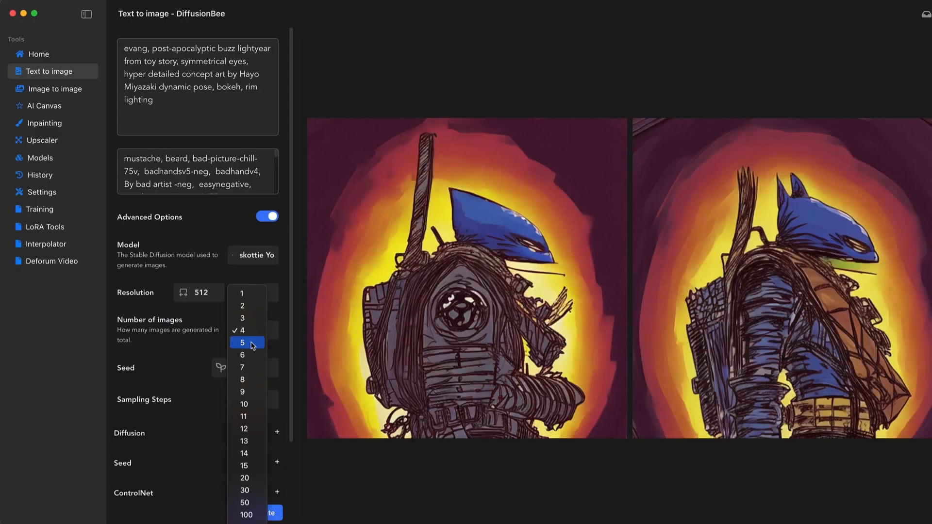
{"action": "left_click", "coordinate": [250, 306]}
{"action": "left_click", "coordinate": [259, 510]}
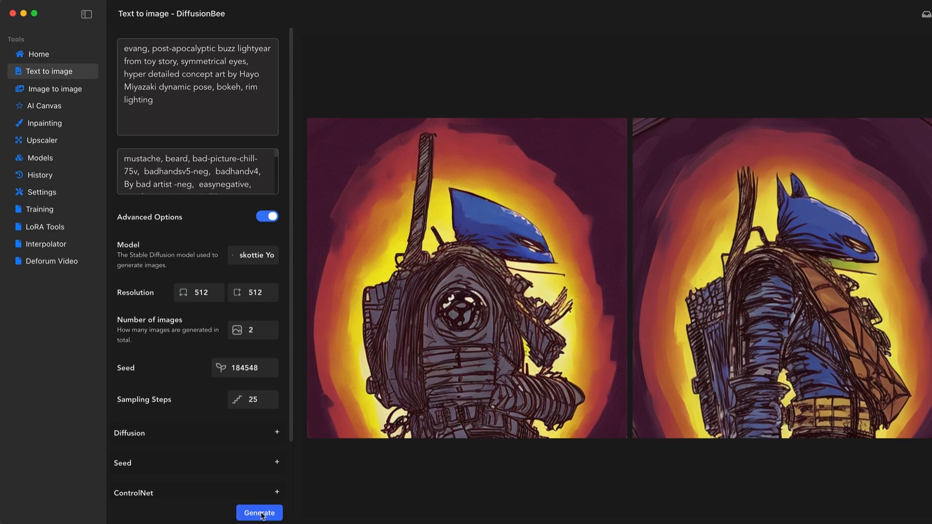
Queue the same Buzz Lightyear prompt with the skottie Young step 18600 5e_7 model.
{"action": "left_click", "coordinate": [267, 255]}
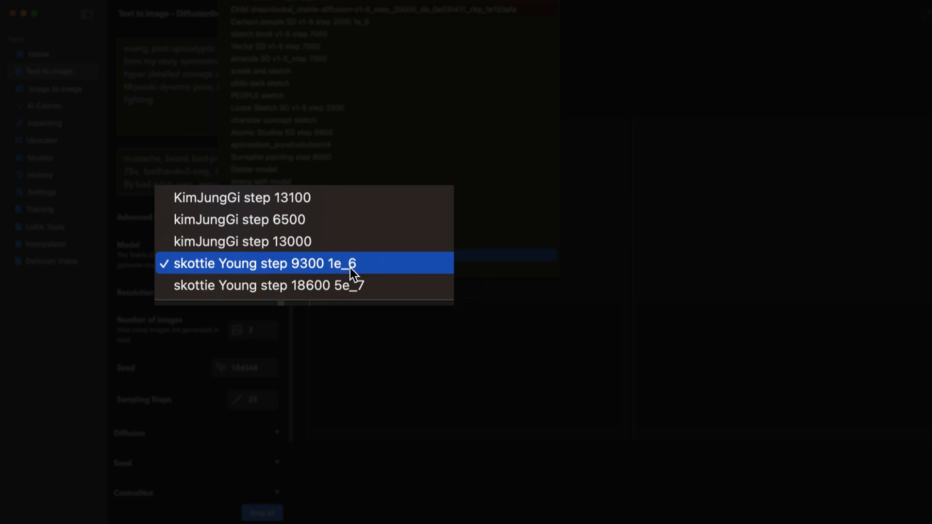
{"action": "left_click", "coordinate": [297, 284]}
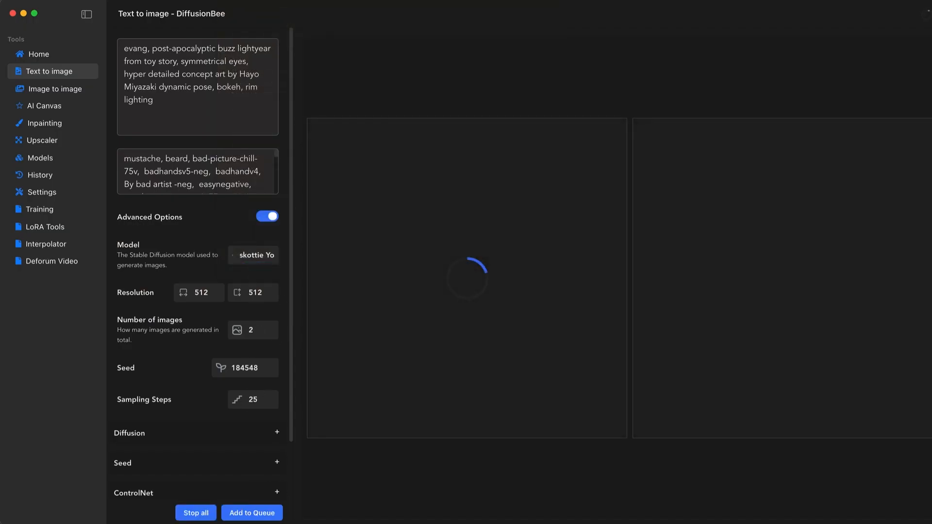
{"action": "left_click", "coordinate": [265, 517]}
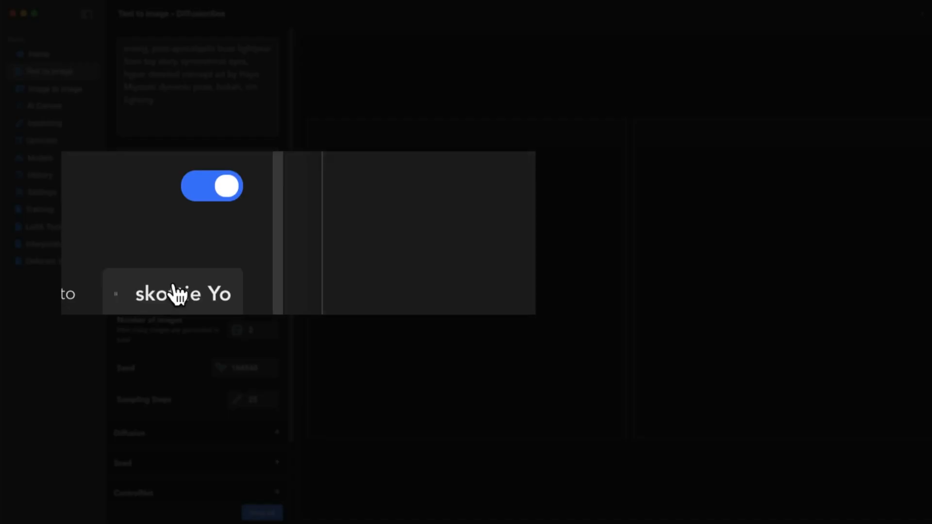
{"action": "left_click", "coordinate": [177, 294]}
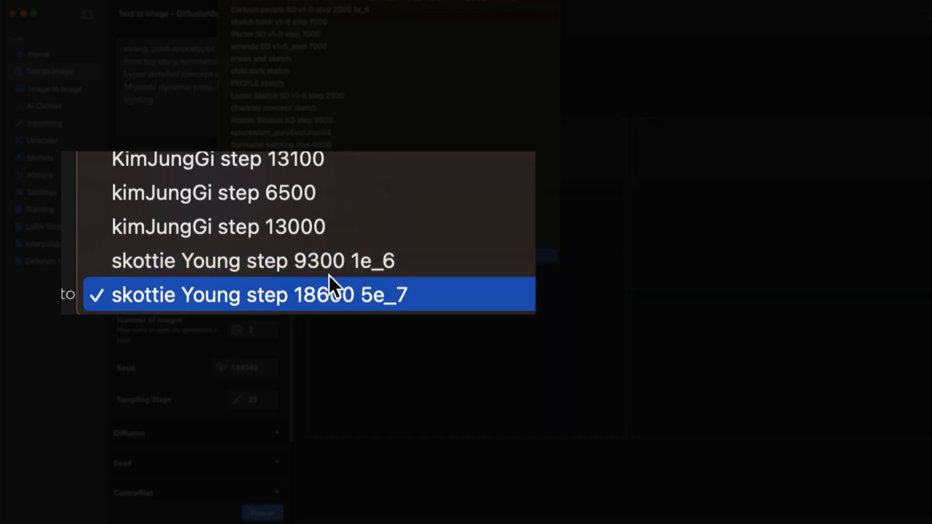
{"action": "left_click", "coordinate": [173, 385]}
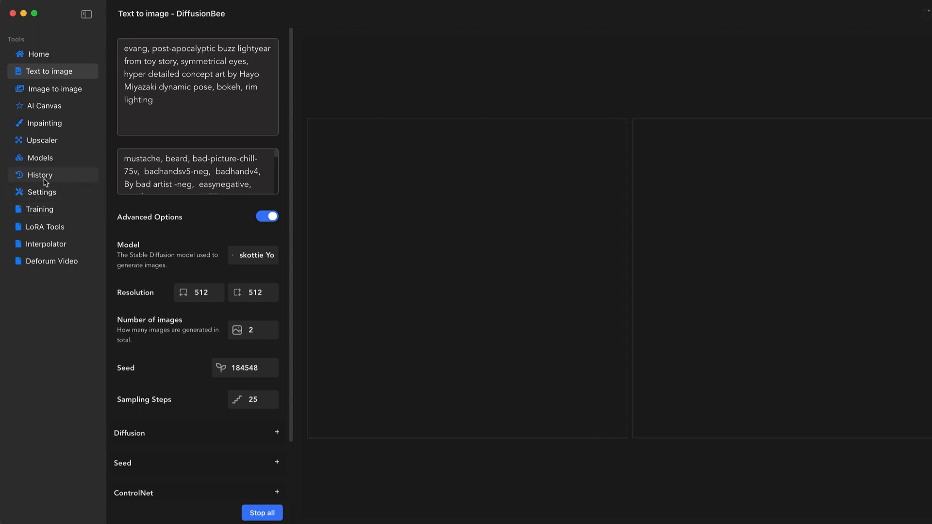
Review the first page of the generation History, from the cute rabbit images to the killer croc ones, comparing the models used.
{"action": "left_click", "coordinate": [43, 179]}
{"action": "scroll", "coordinate": [388, 219], "scroll_direction": "down", "scroll_amount": 5}
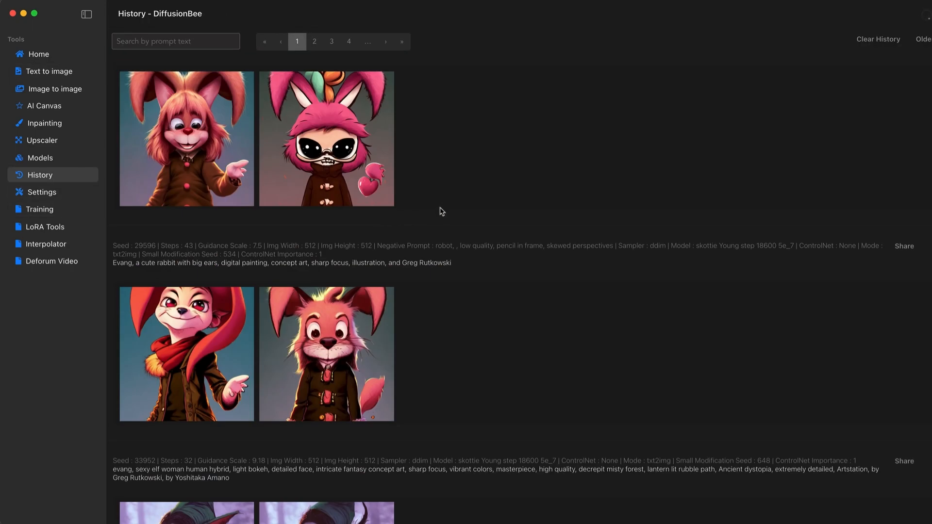
{"action": "scroll", "coordinate": [444, 233], "scroll_direction": "down", "scroll_amount": 15}
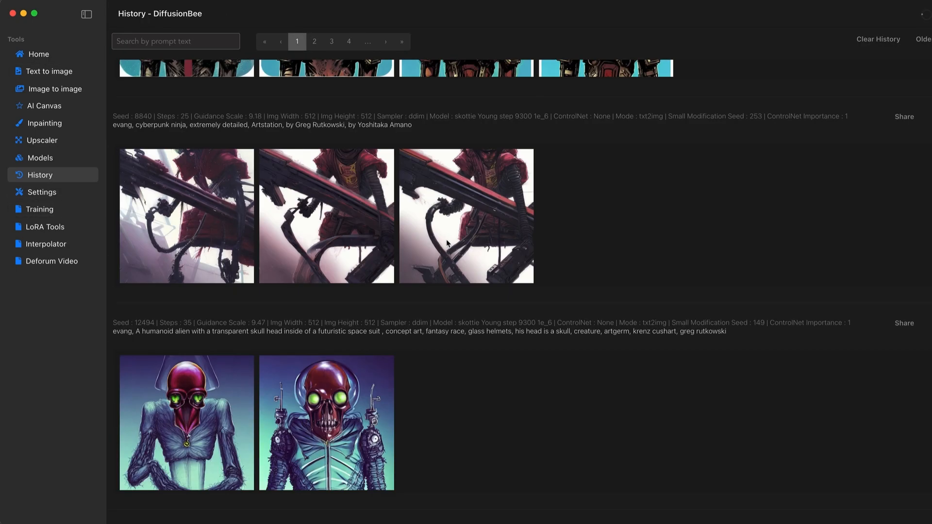
{"action": "scroll", "coordinate": [447, 242], "scroll_direction": "down", "scroll_amount": 12}
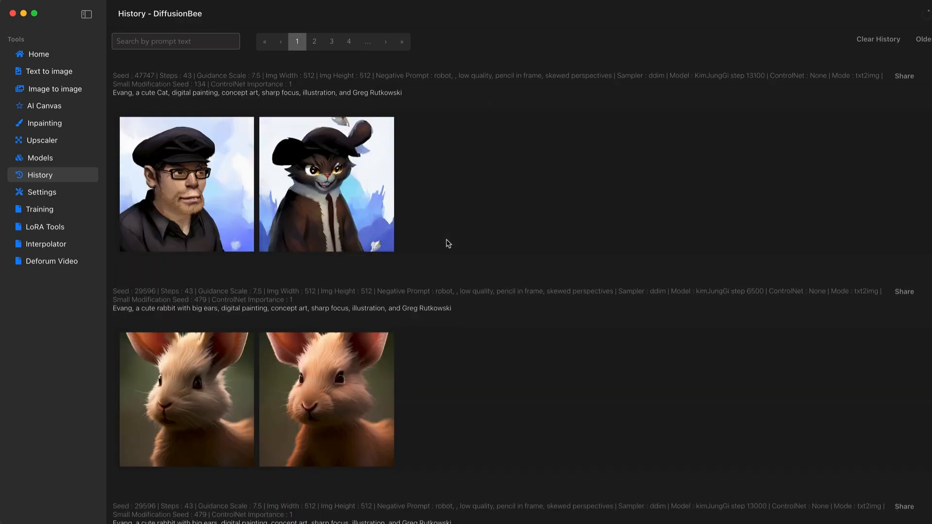
{"action": "scroll", "coordinate": [448, 244], "scroll_direction": "down", "scroll_amount": 15}
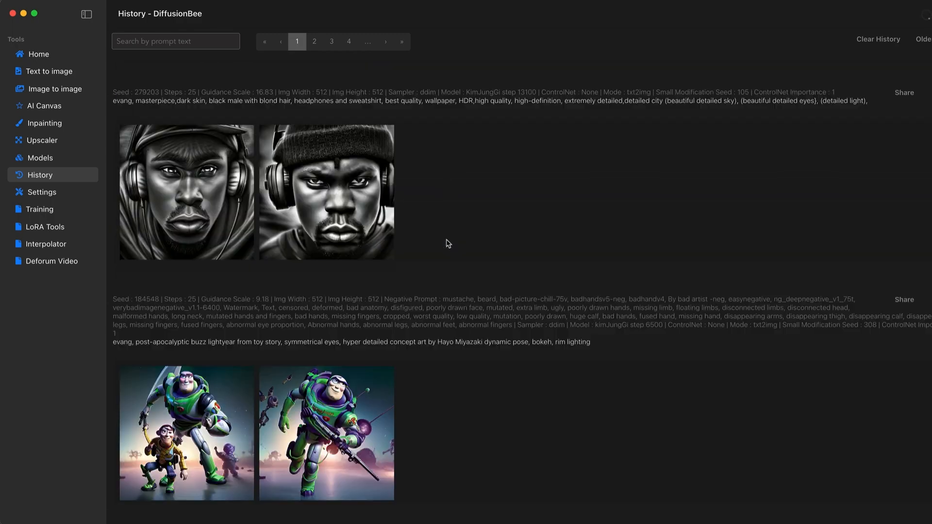
{"action": "scroll", "coordinate": [448, 243], "scroll_direction": "down", "scroll_amount": 10}
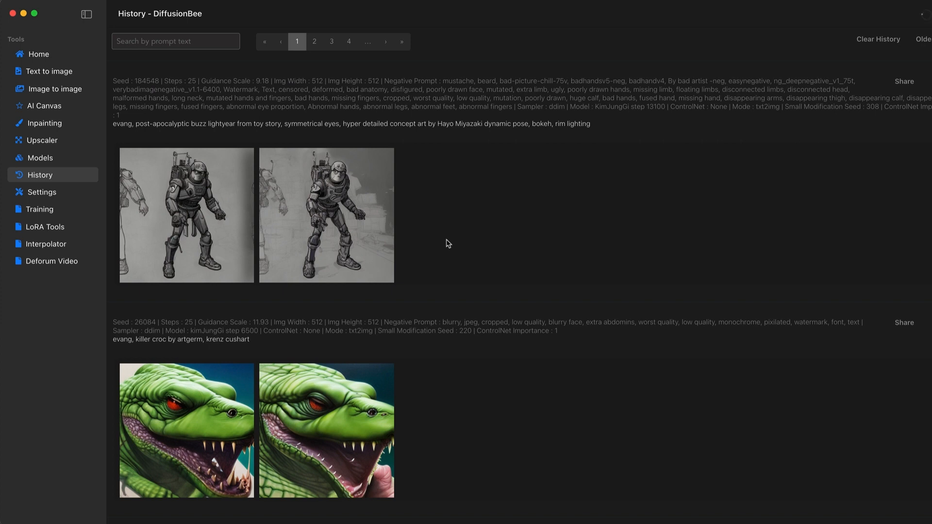
Review the second page of the generation History, from the zombie Flash image back up to the Joker images.
{"action": "left_click", "coordinate": [314, 41]}
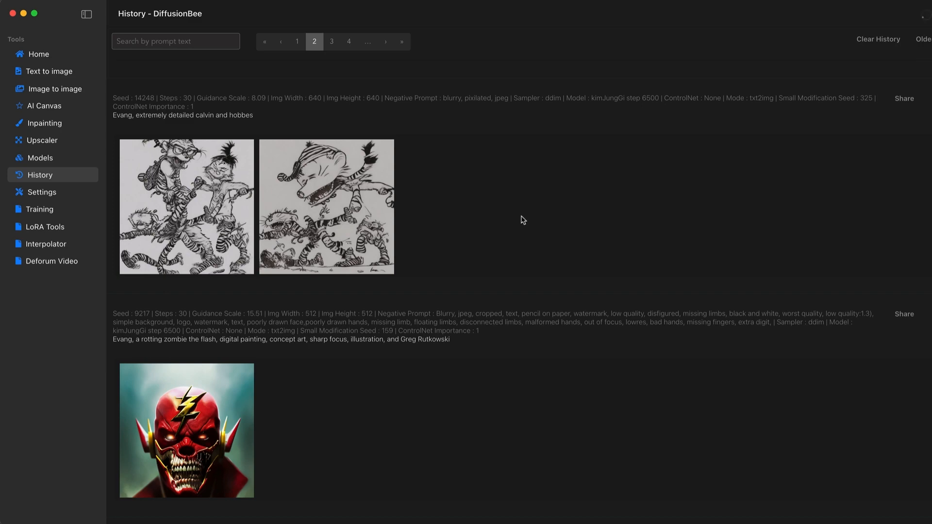
{"action": "scroll", "coordinate": [523, 220], "scroll_direction": "up", "scroll_amount": 10}
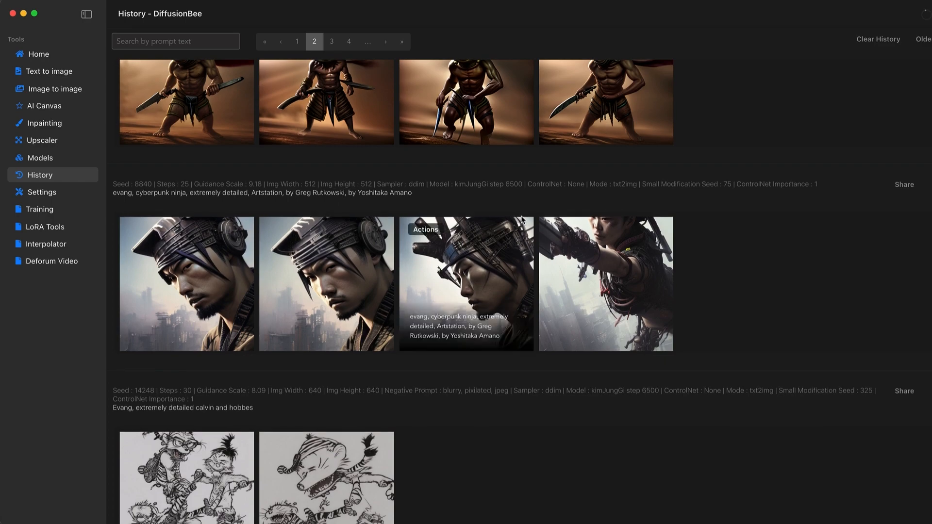
{"action": "scroll", "coordinate": [523, 220], "scroll_direction": "up", "scroll_amount": 15}
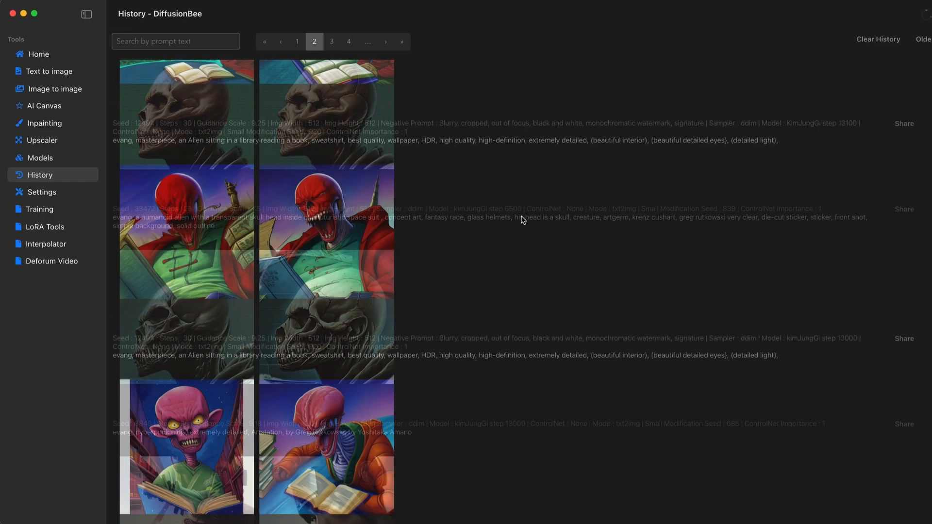
{"action": "scroll", "coordinate": [523, 220], "scroll_direction": "up", "scroll_amount": 10}
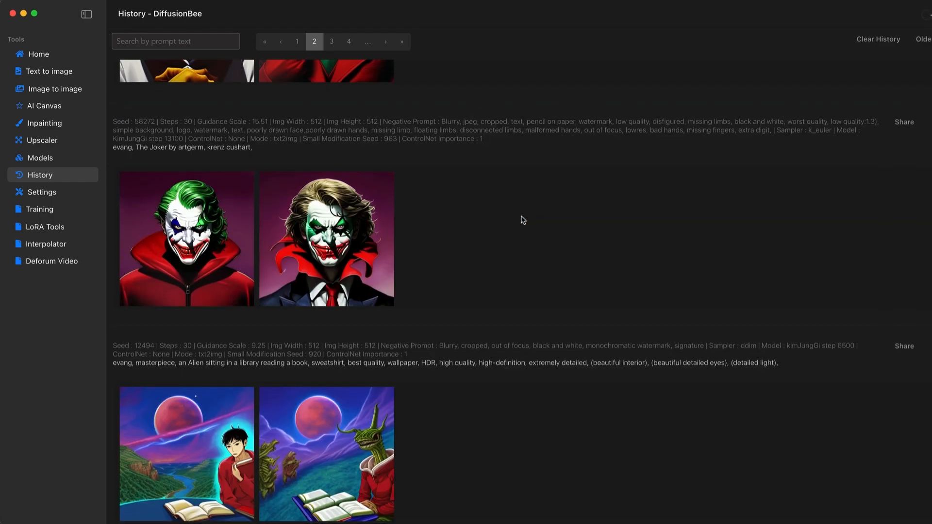
{"action": "scroll", "coordinate": [523, 220], "scroll_direction": "up", "scroll_amount": 8}
Compare the zombie Flash and gladiator alien images made with Scottie young step 13500 and KimJungGi step 13100 on the third History page.
{"action": "scroll", "coordinate": [372, 136], "scroll_direction": "down", "scroll_amount": 5}
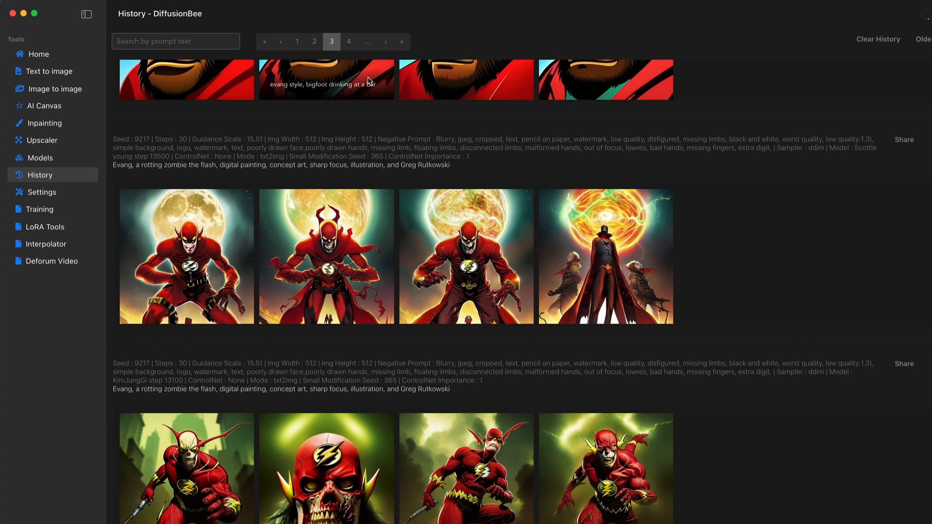
{"action": "scroll", "coordinate": [365, 86], "scroll_direction": "down", "scroll_amount": 3}
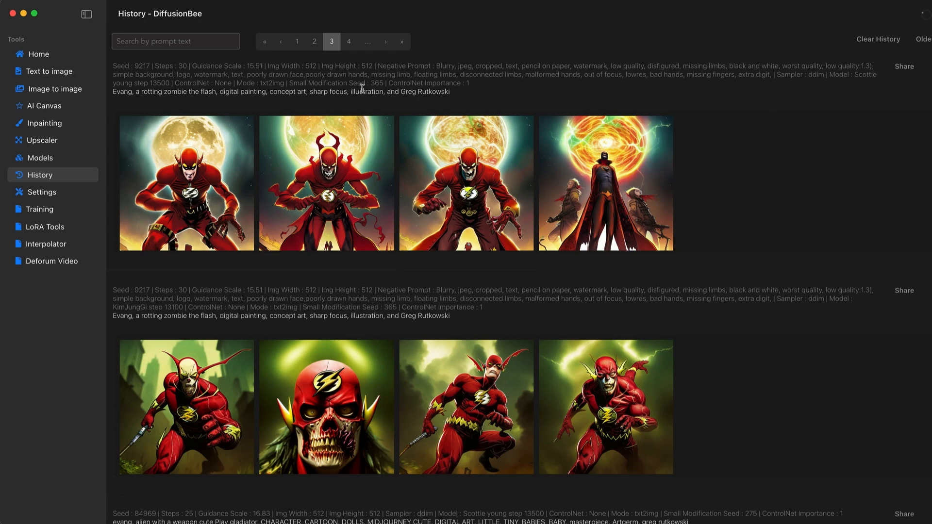
{"action": "scroll", "coordinate": [362, 89], "scroll_direction": "down", "scroll_amount": 6}
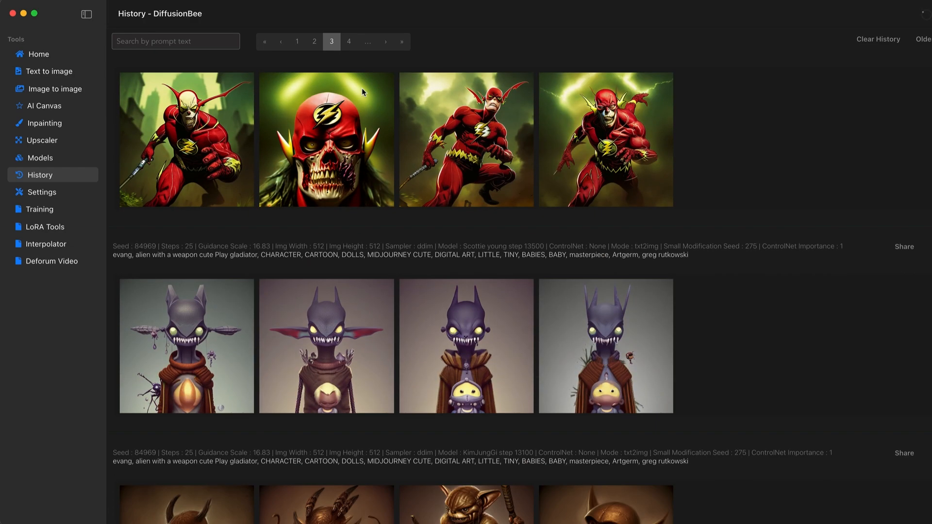
{"action": "mouse_move", "coordinate": [362, 89]}
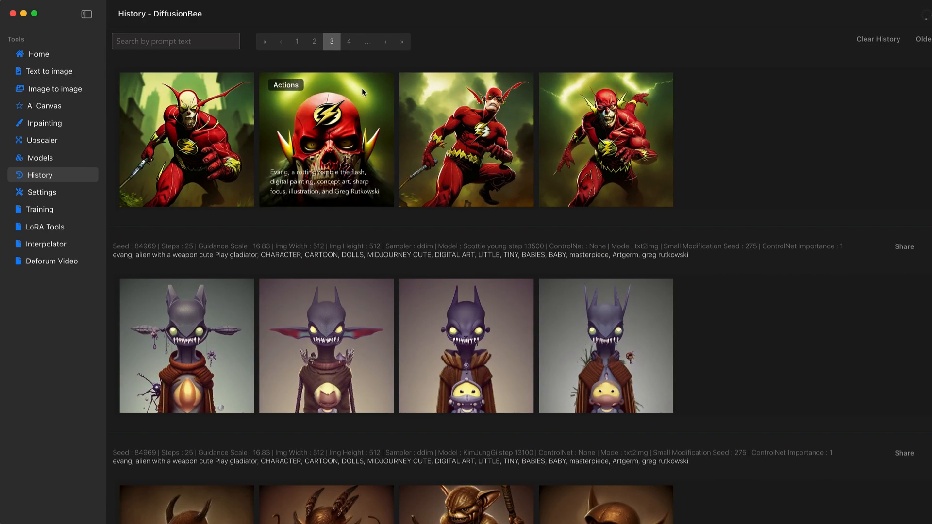
{"action": "scroll", "coordinate": [362, 88], "scroll_direction": "down", "scroll_amount": 8}
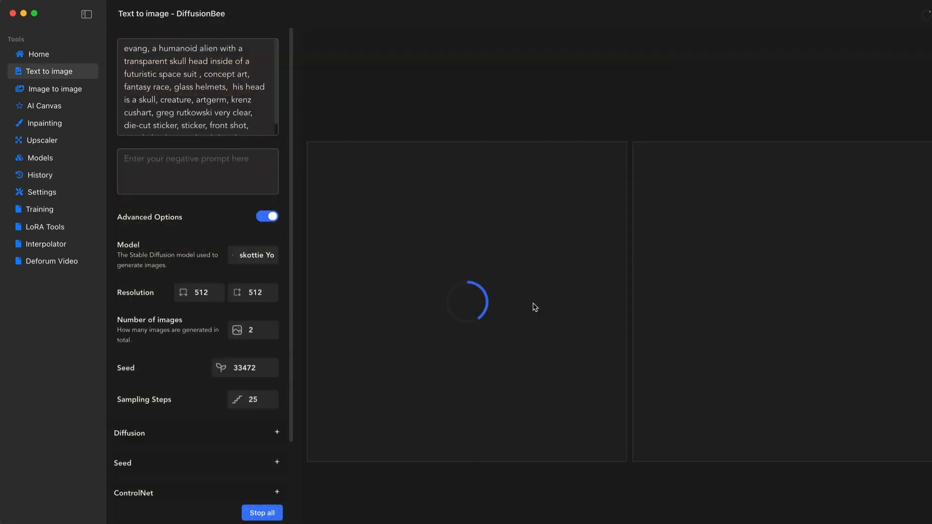